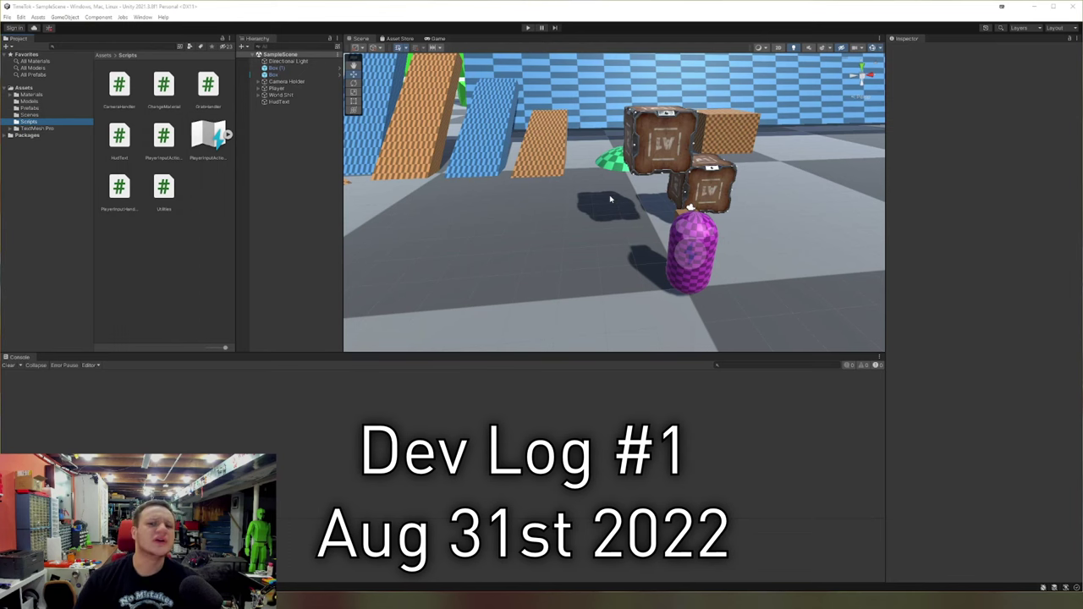
pyautogui.moveTo(623, 235); pyautogui.dragTo(627, 239, button='right')
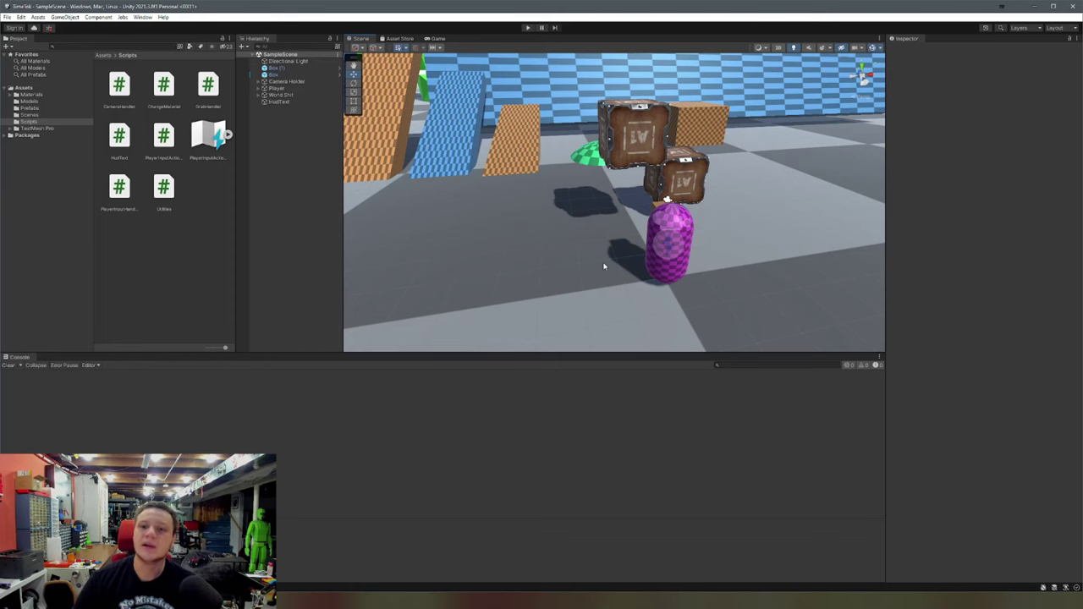
pyautogui.moveTo(603, 263); pyautogui.dragTo(528, 235, button='right')
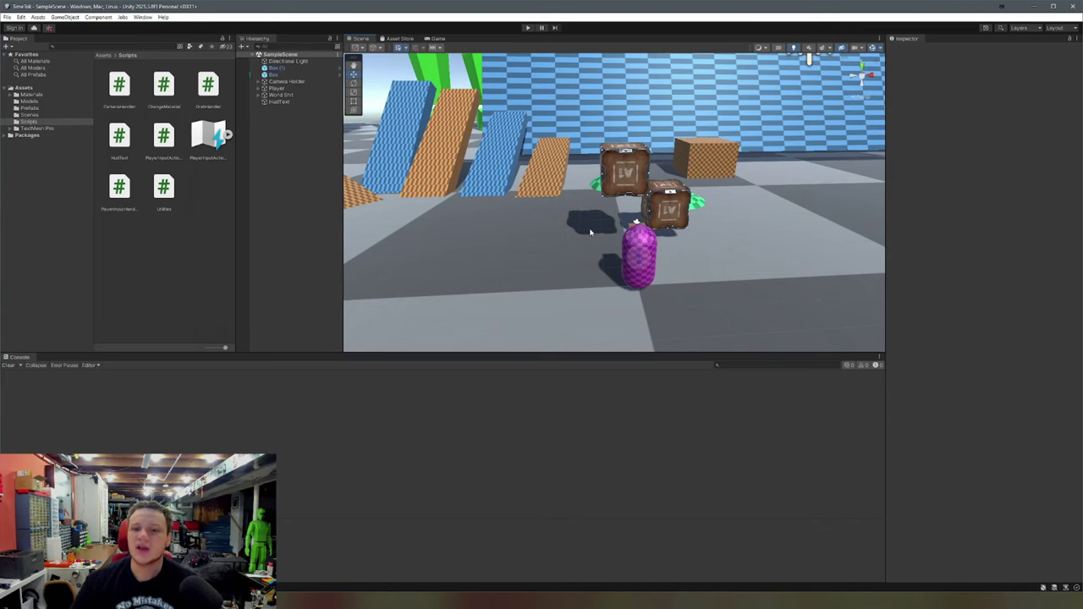
pyautogui.press('s')
pyautogui.moveTo(569, 243); pyautogui.dragTo(494, 245, button='right')
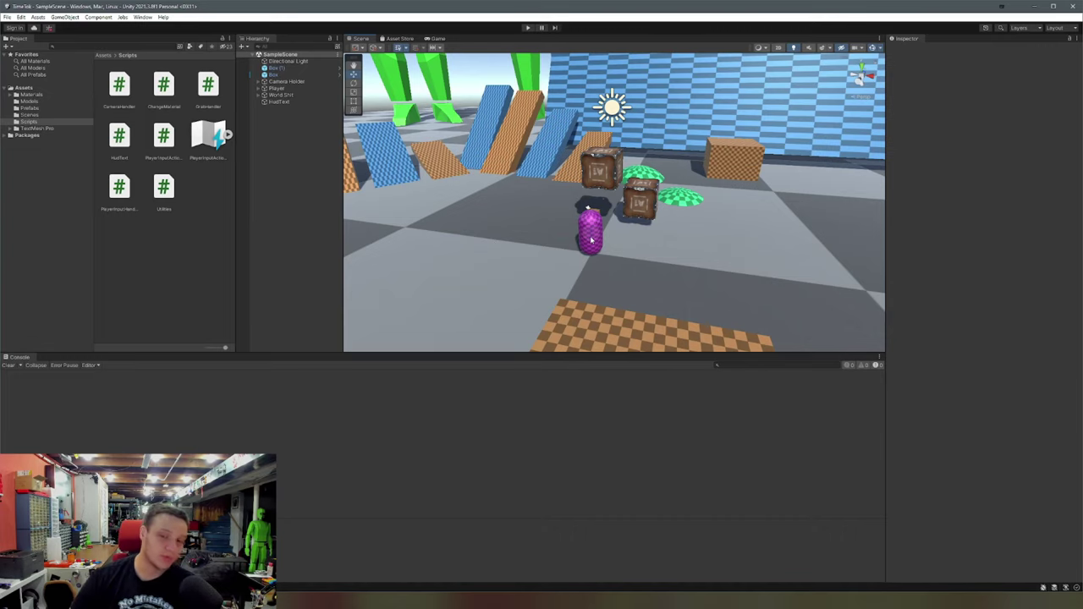
pyautogui.moveTo(597, 254); pyautogui.dragTo(715, 243, button='right')
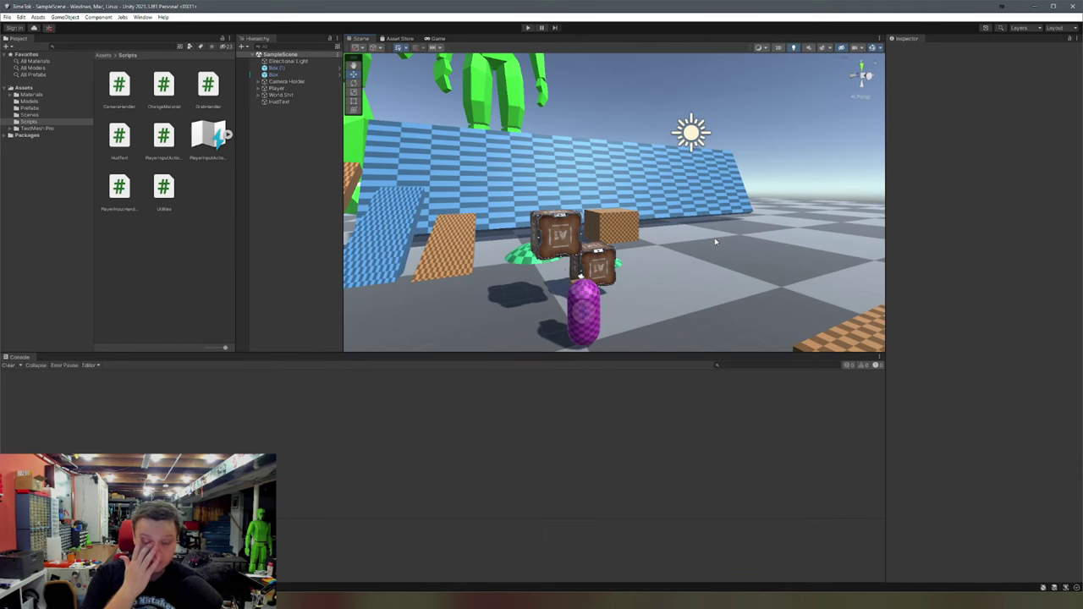
pyautogui.moveTo(671, 243); pyautogui.dragTo(674, 245, button='right')
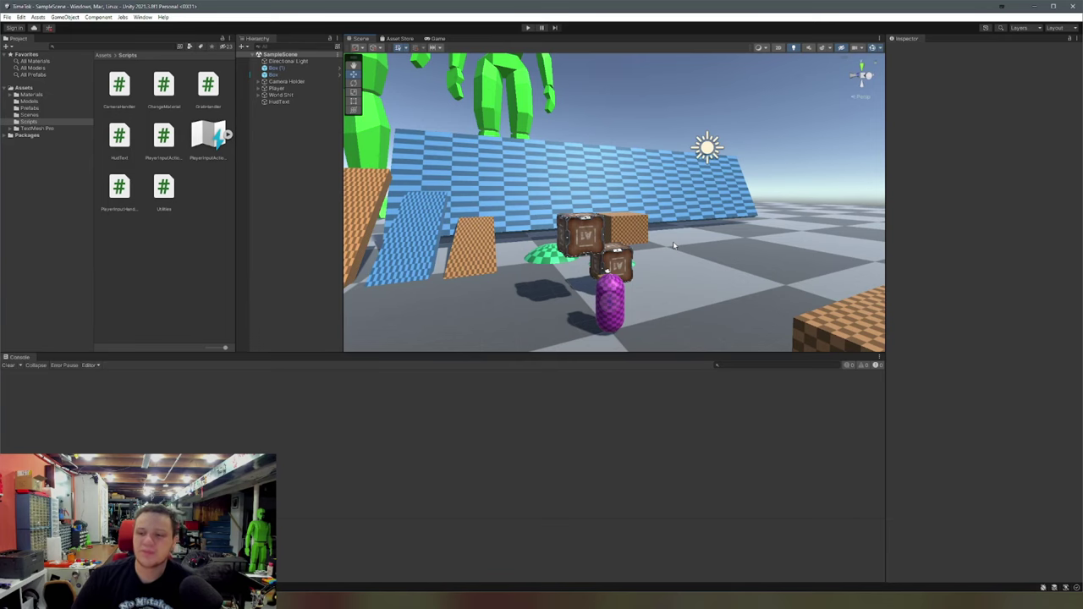
pyautogui.moveTo(665, 245); pyautogui.dragTo(654, 286, button='right')
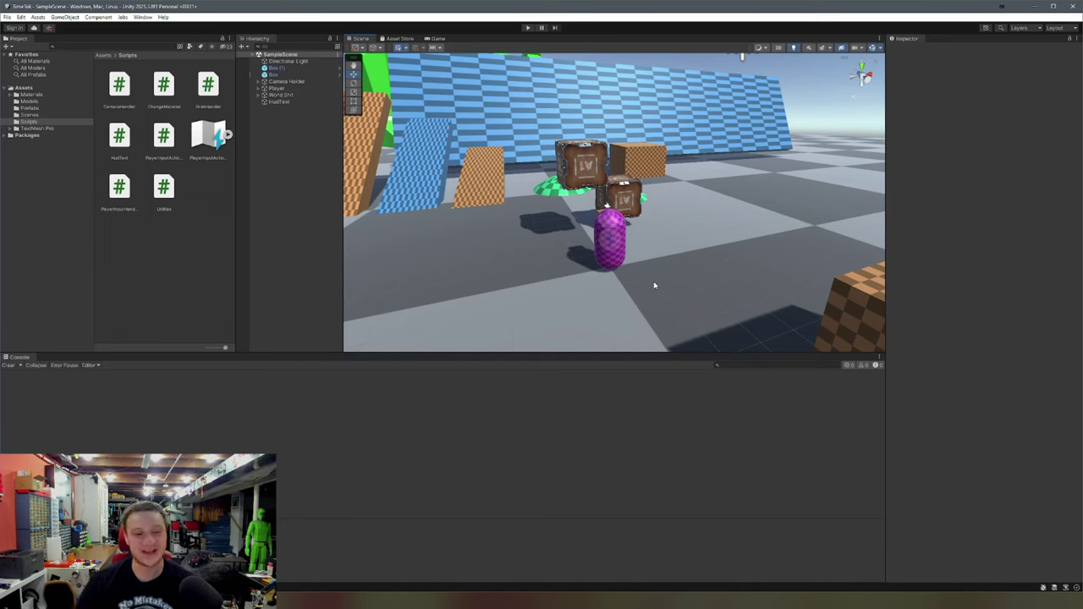
# Examine the component settings of the Box object and the Player object
pyautogui.click(277, 75)
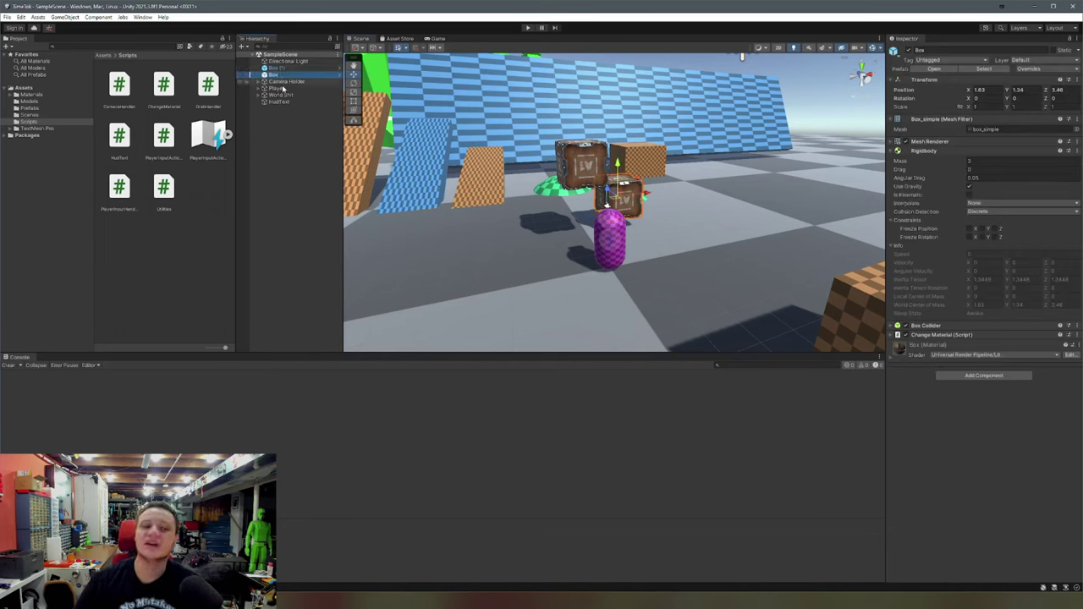
pyautogui.click(277, 88)
pyautogui.moveTo(579, 254); pyautogui.dragTo(654, 242, button='right')
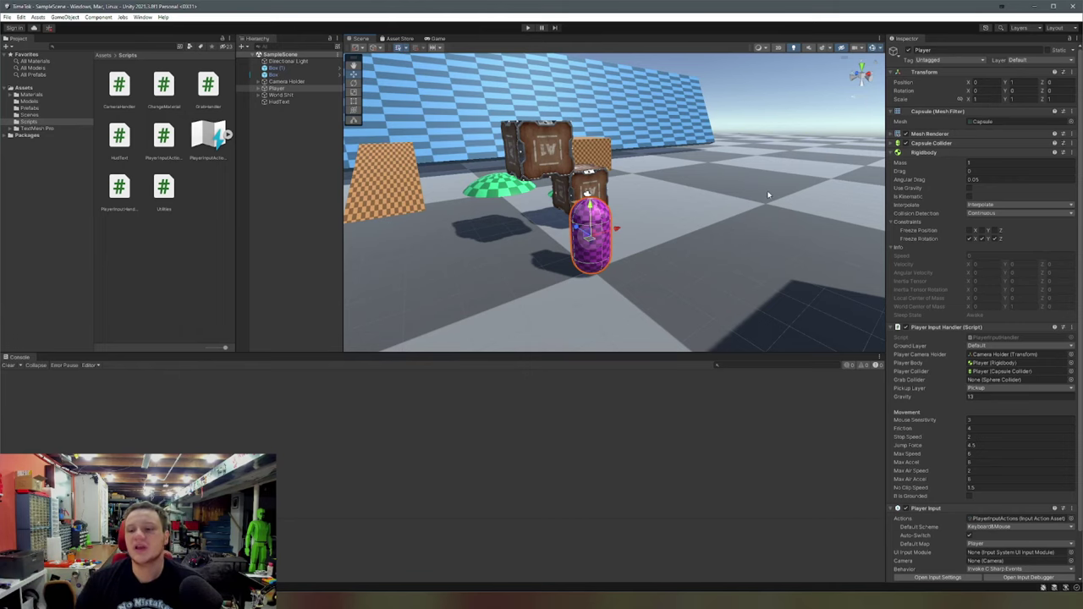
pyautogui.moveTo(710, 209)
pyautogui.mouseDown(button='right')
pyautogui.moveTo(699, 220)
pyautogui.moveTo(693, 211)
pyautogui.mouseUp(button='right')
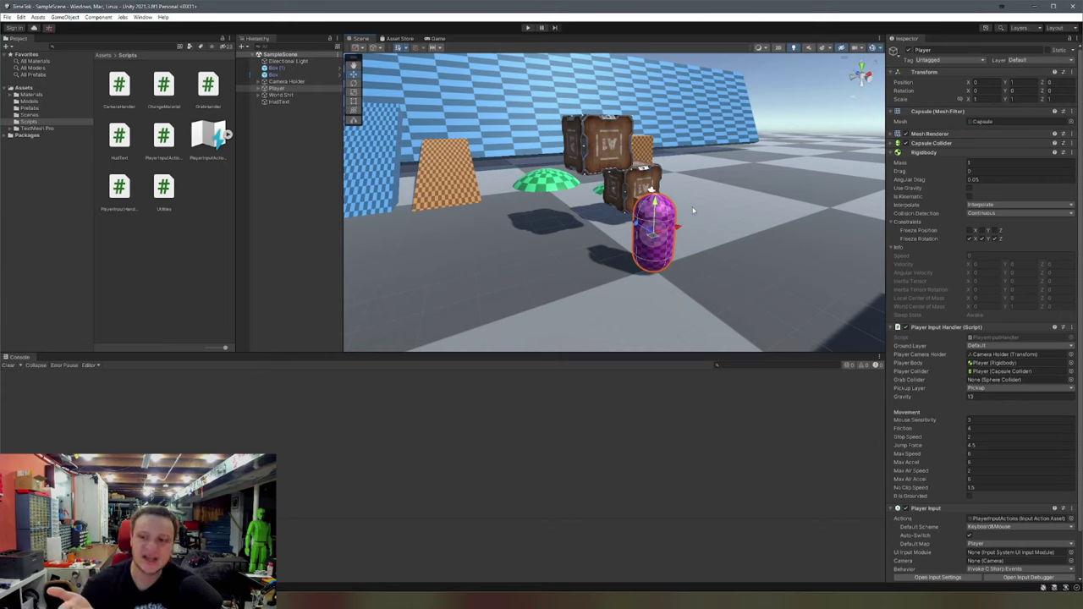
# Run the scene in Play mode and test walking the player up the blue ramp and back down
pyautogui.click(527, 28)
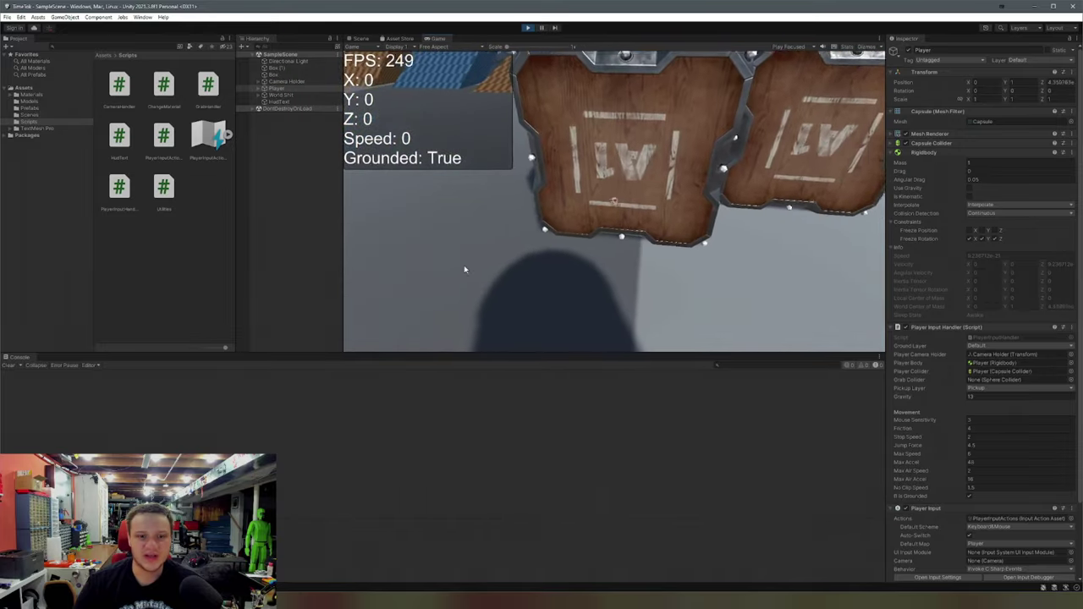
pyautogui.click(463, 269)
pyautogui.press('a')
pyautogui.press('a')
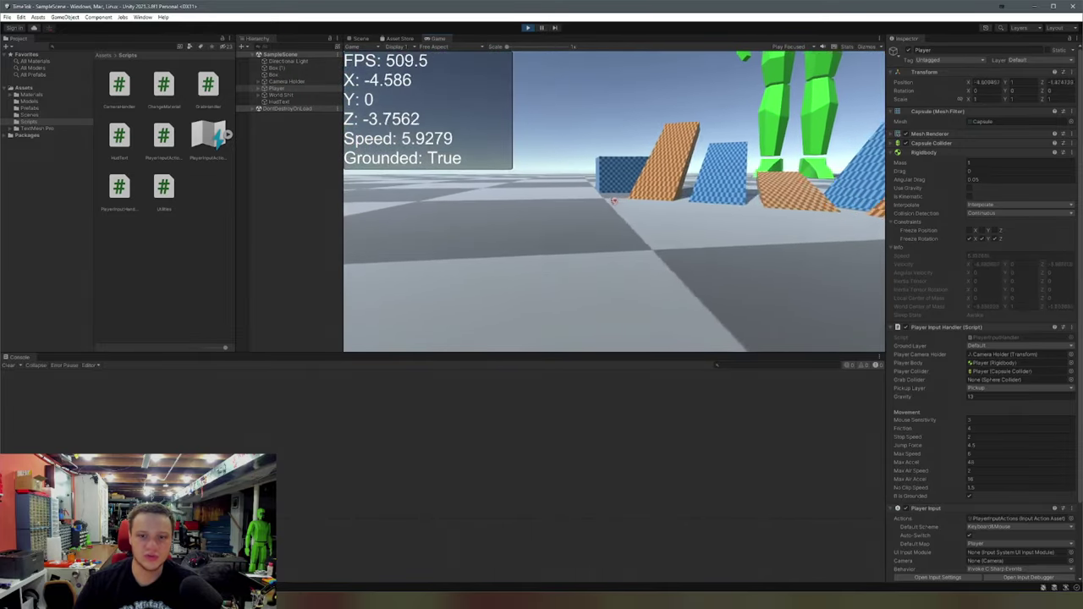
pyautogui.press('w')
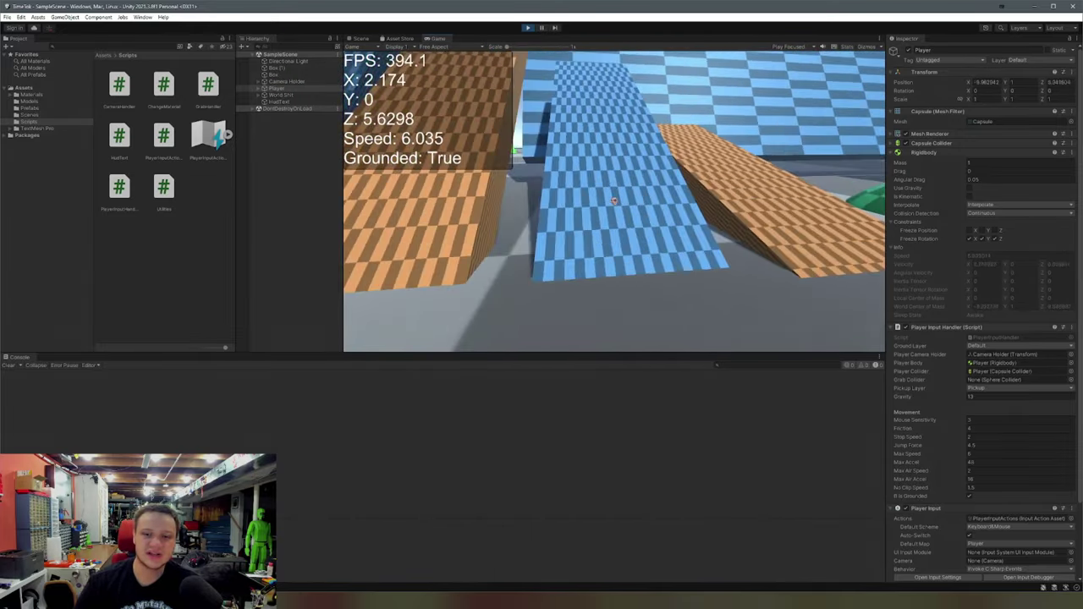
pyautogui.press('a')
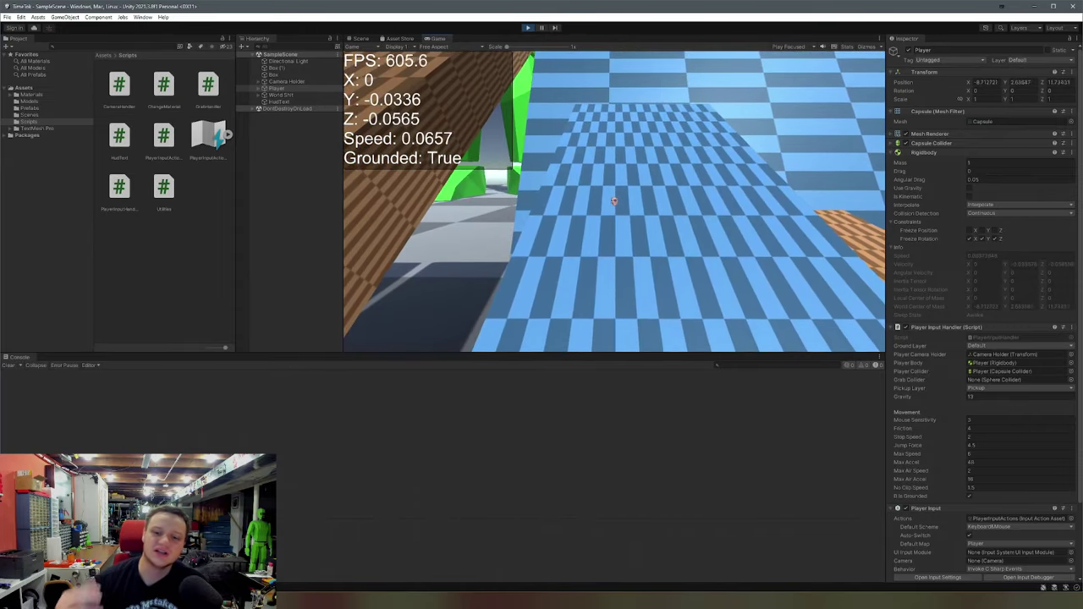
pyautogui.press('d')
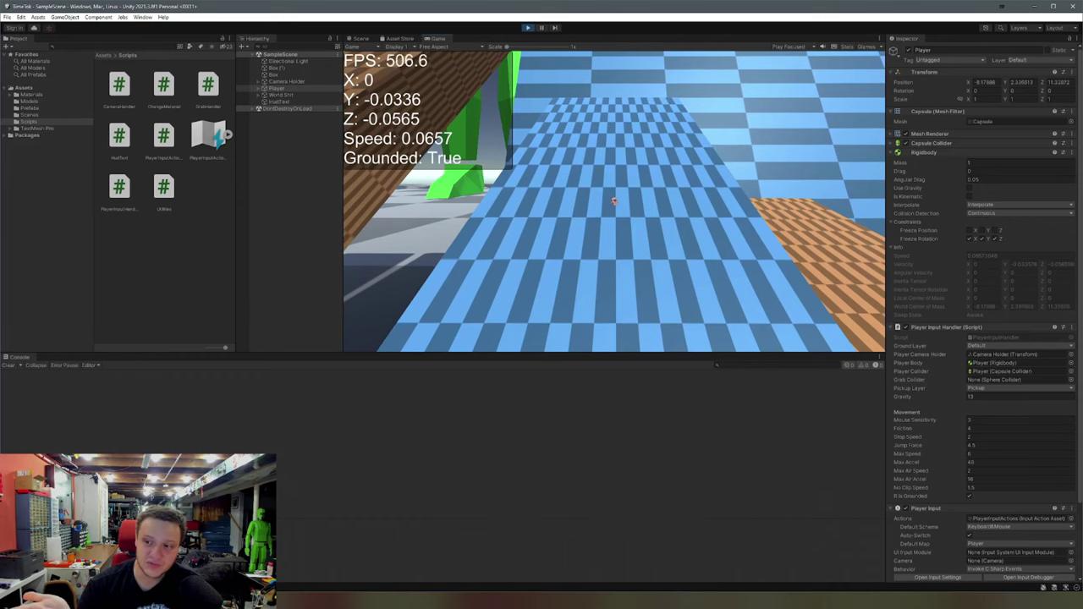
pyautogui.press('s')
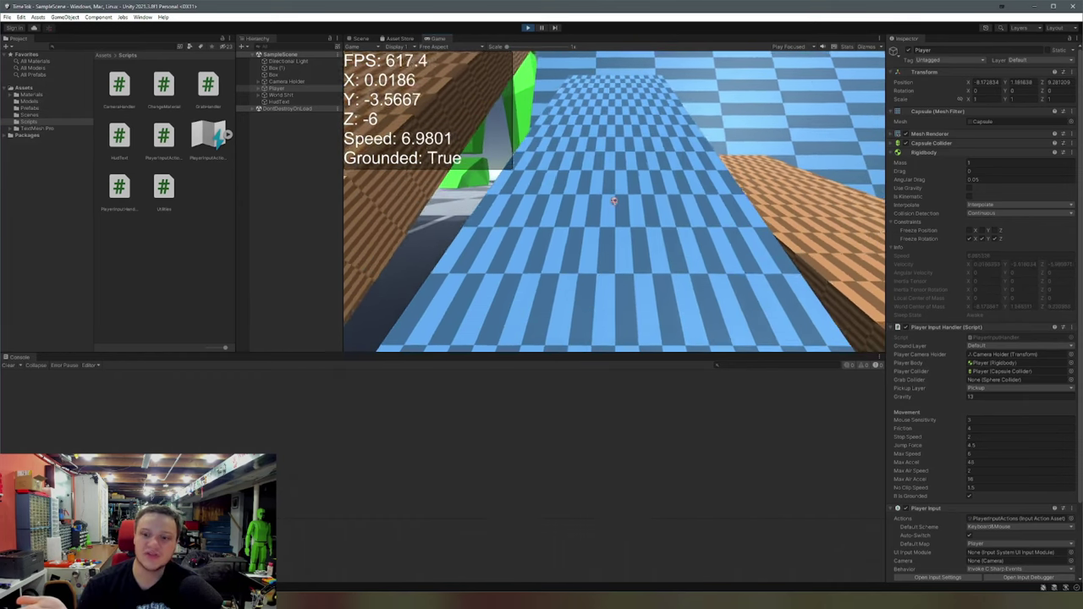
pyautogui.press('d')
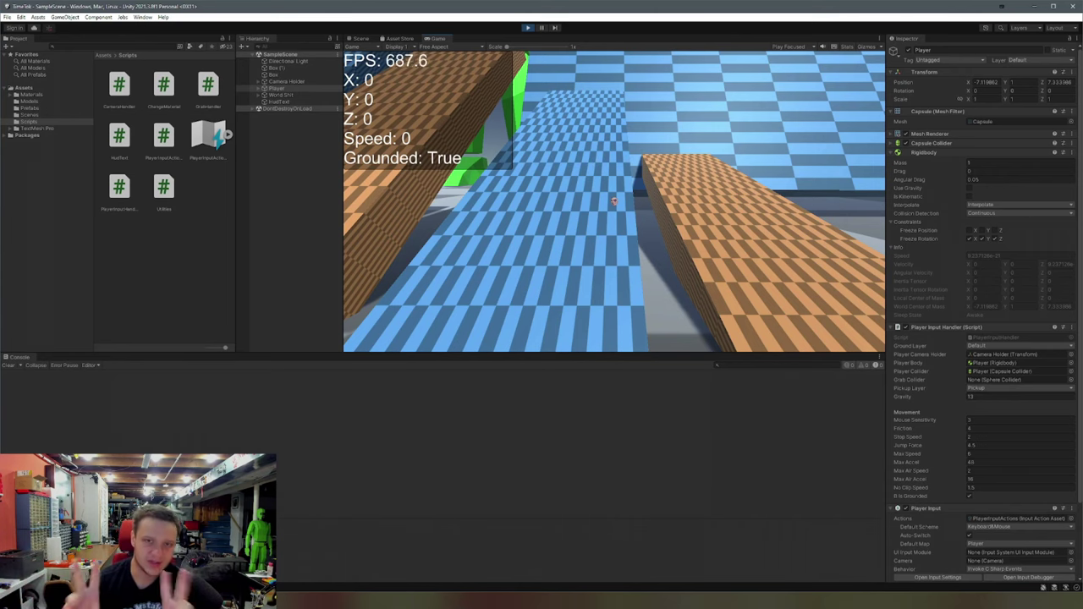
# Test walking the player up the low orange ramp, off its end and over the green dome
pyautogui.press('w')
pyautogui.press('d')
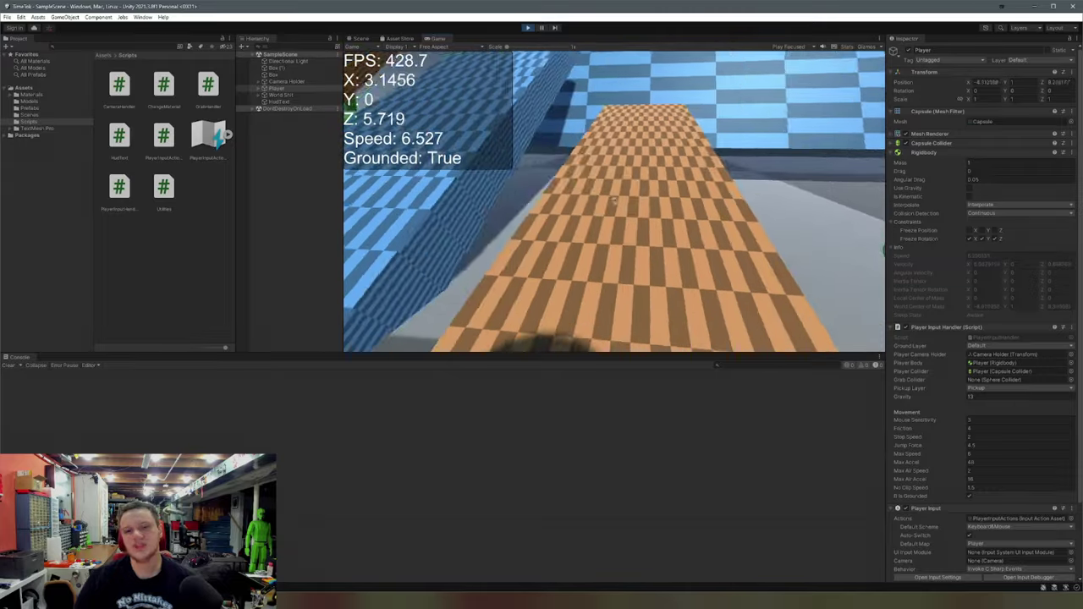
pyautogui.press('w')
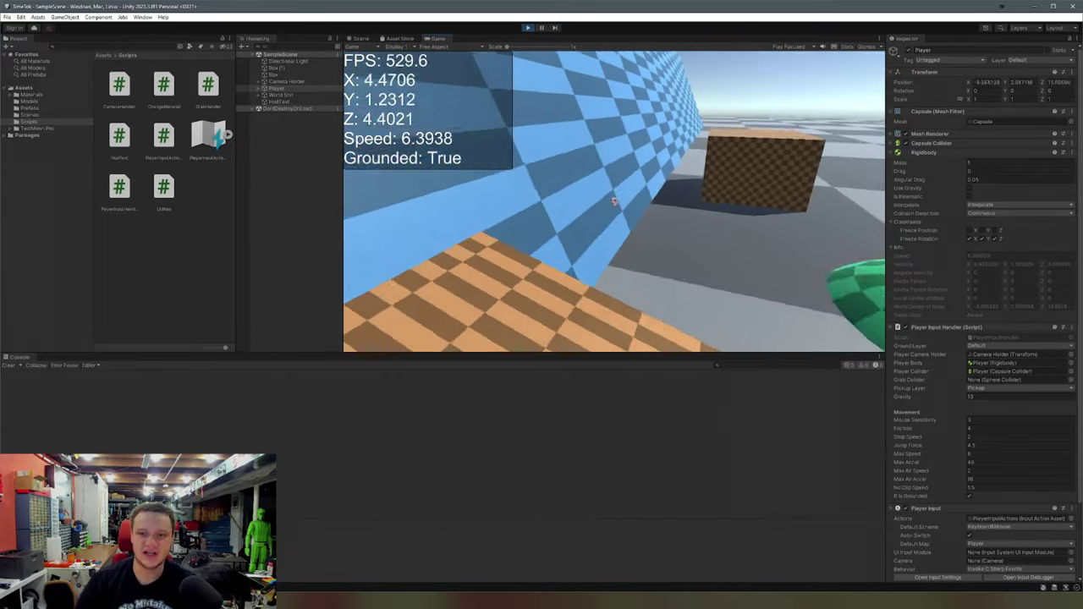
pyautogui.press('a')
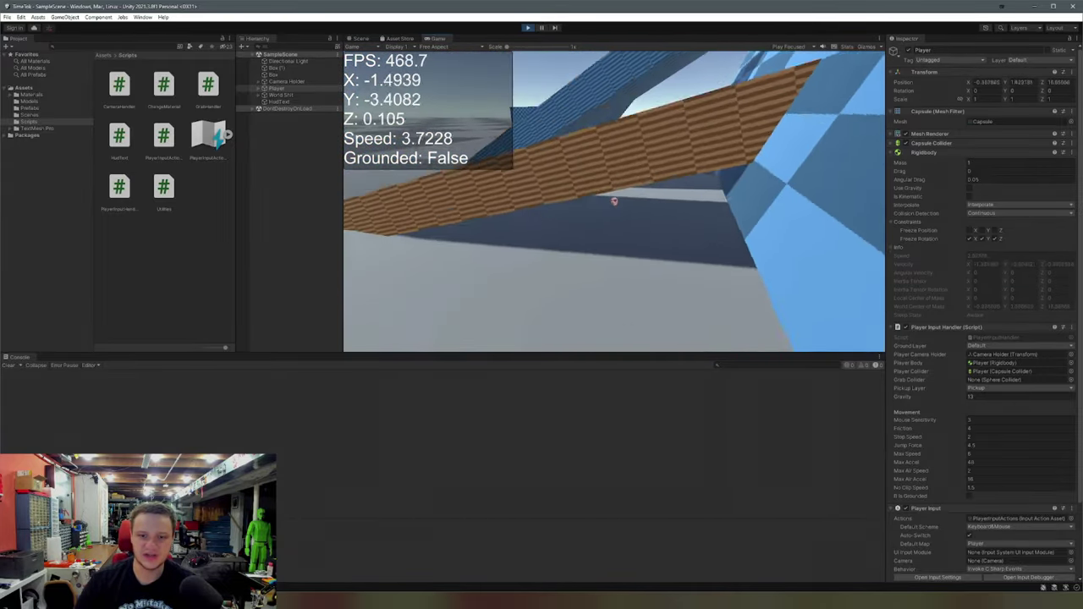
pyautogui.press('w')
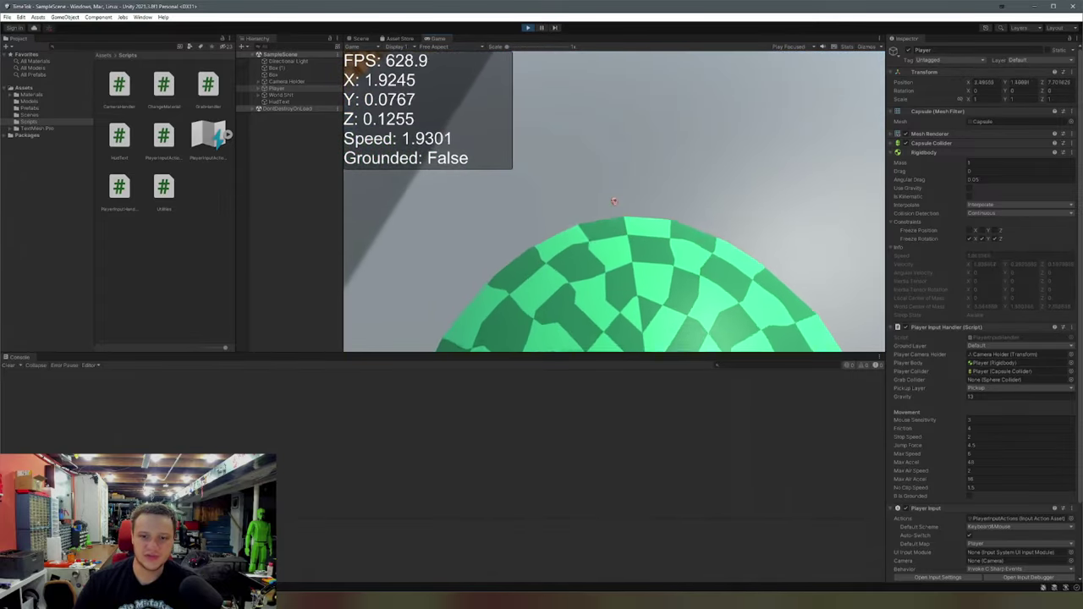
pyautogui.press('s')
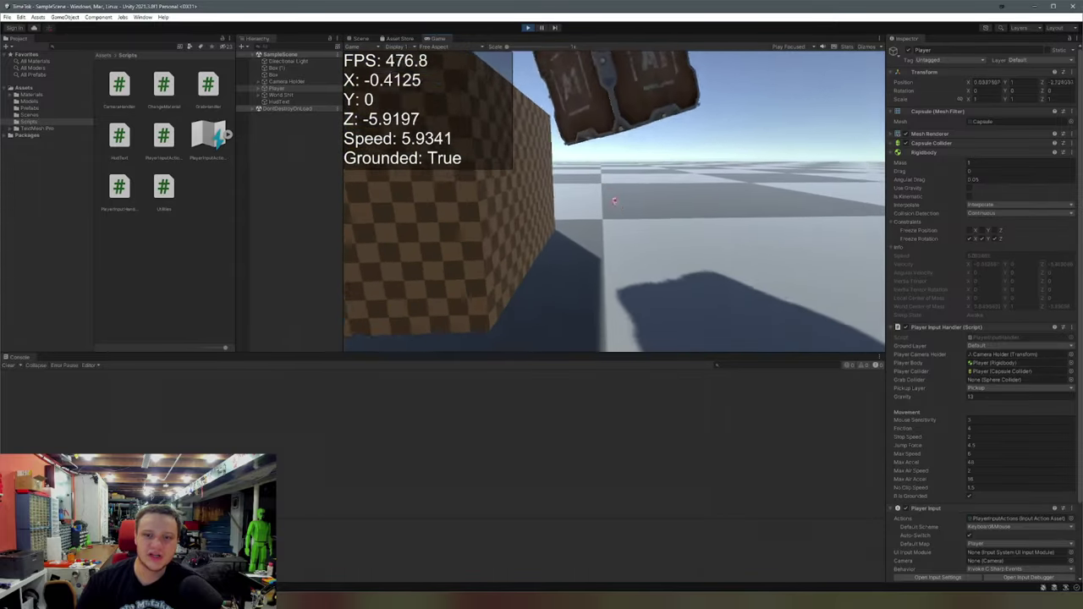
# Pick up a wooden crate with the player and test carrying it backwards and sideways
pyautogui.press('e')
pyautogui.press('e')
pyautogui.press('s')
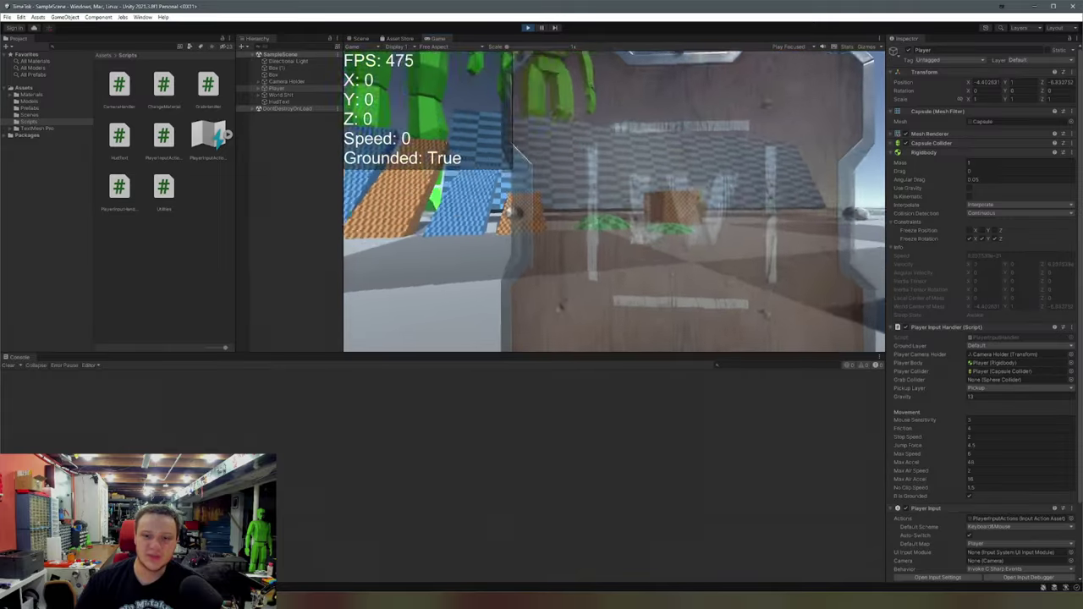
pyautogui.press('d')
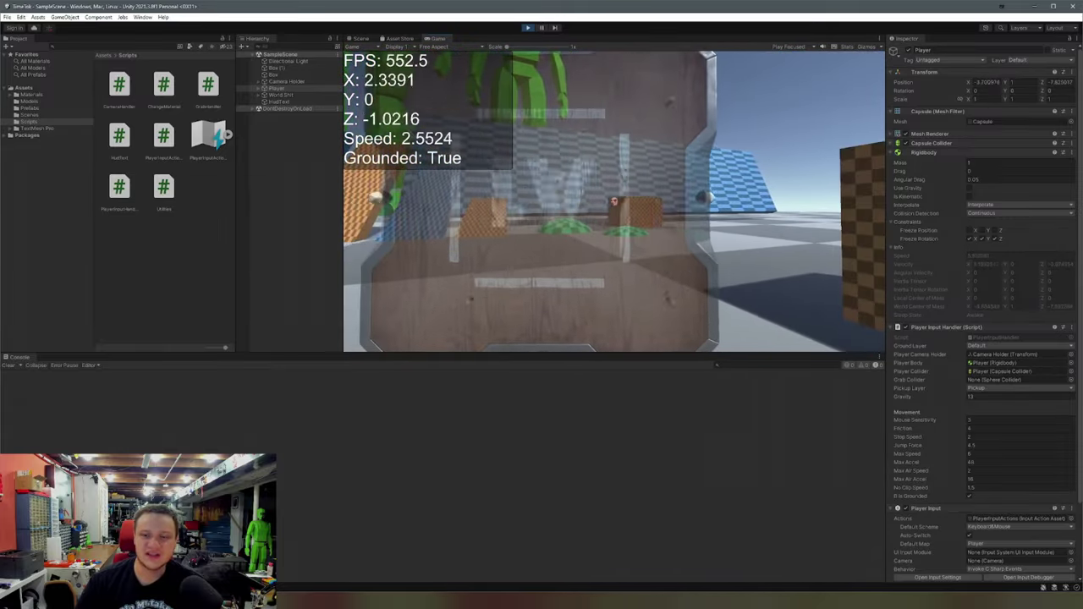
pyautogui.press('a')
pyautogui.press('a')
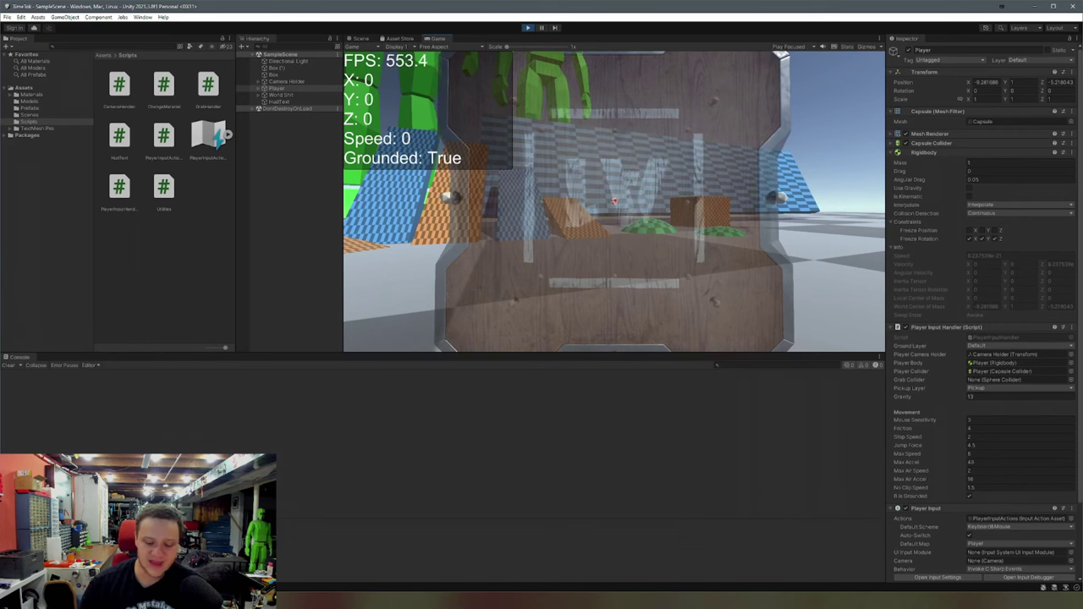
# Pause the game and undock the Game view into a floating window, with the player and crate framed in the Scene view
pyautogui.hotkey('ctrl', '1')
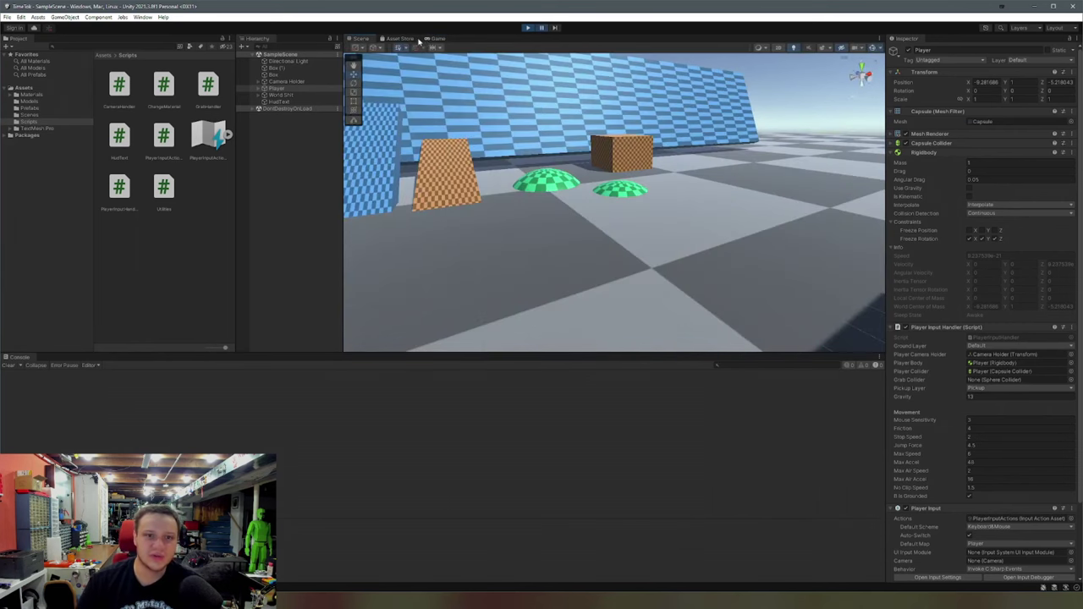
pyautogui.moveTo(436, 39); pyautogui.dragTo(307, 249)
pyautogui.moveTo(711, 189); pyautogui.dragTo(643, 155, button='right')
pyautogui.press('s')
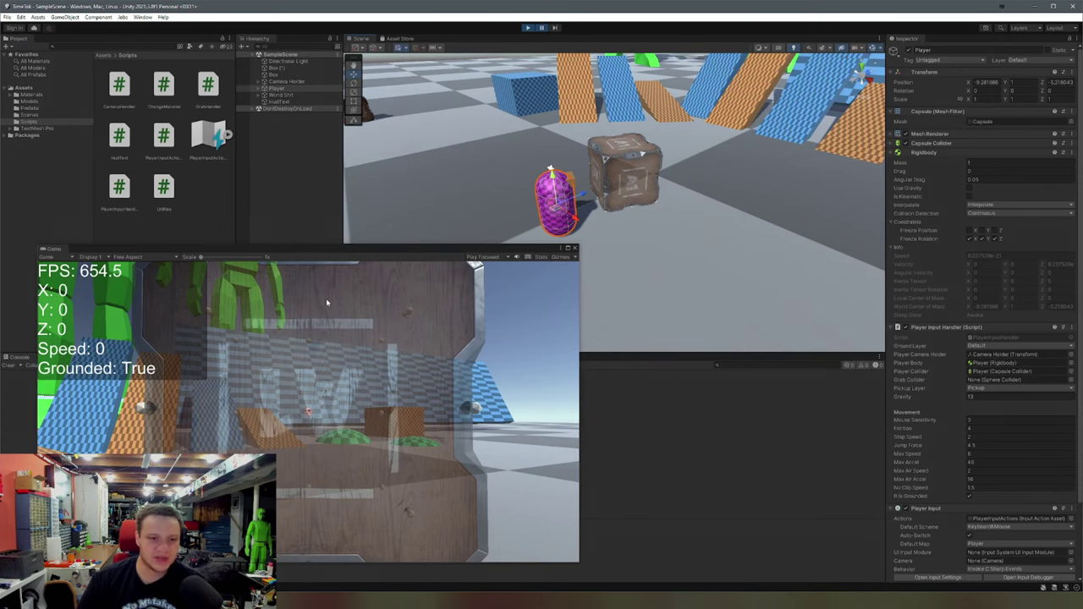
# Resume the game and move the player from side to side with the held crate to compare both views
pyautogui.click(333, 302)
pyautogui.hotkey('ctrl', 'shift', 'p')
pyautogui.press('d')
pyautogui.press('a')
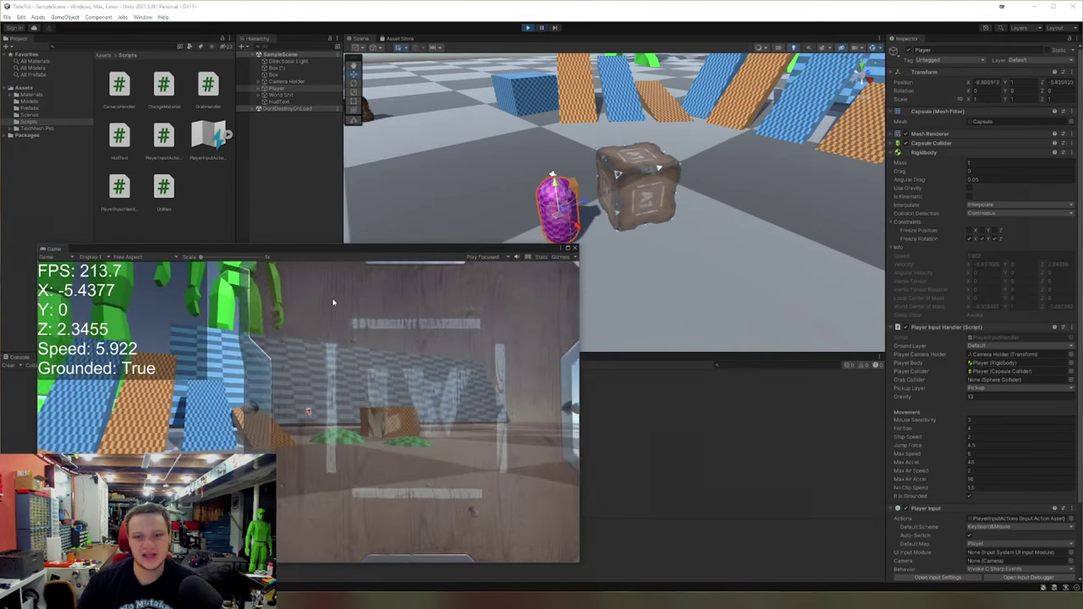
pyautogui.press('d')
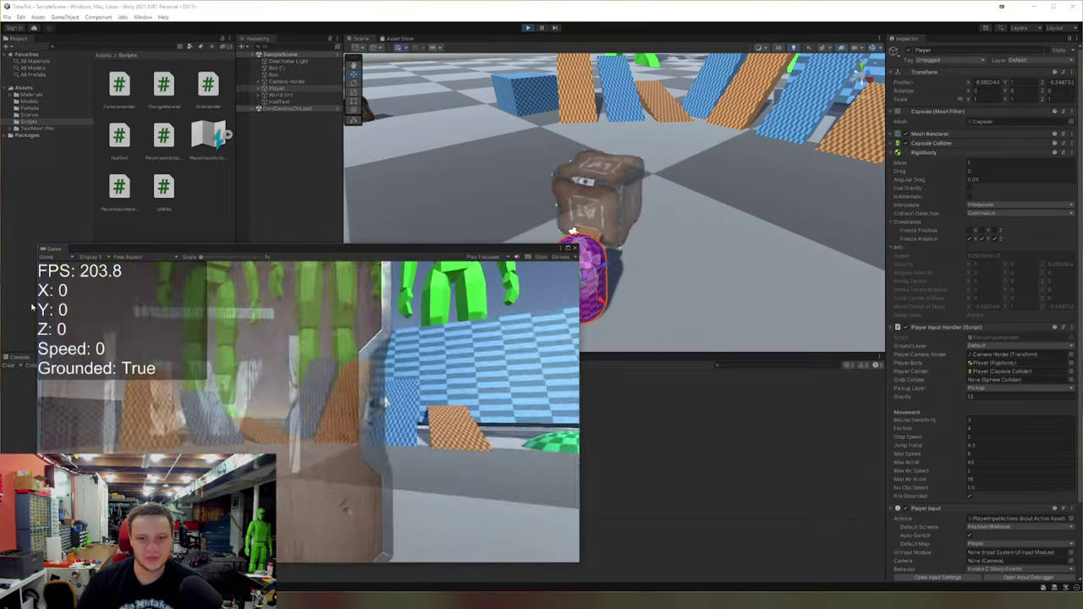
pyautogui.press('a')
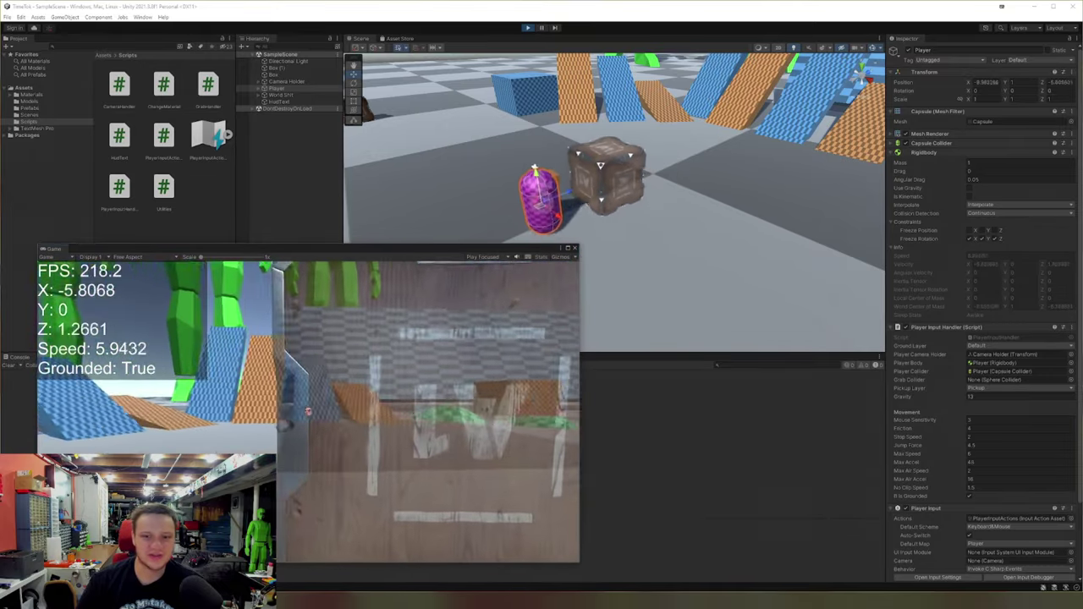
pyautogui.press('d')
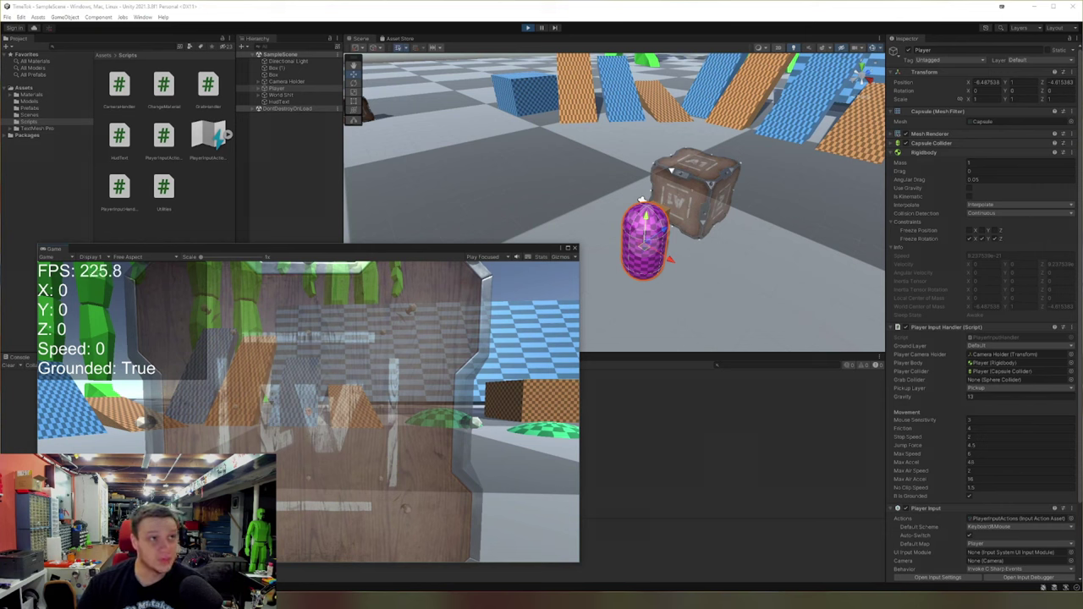
pyautogui.press('d')
pyautogui.press('a')
pyautogui.press('d')
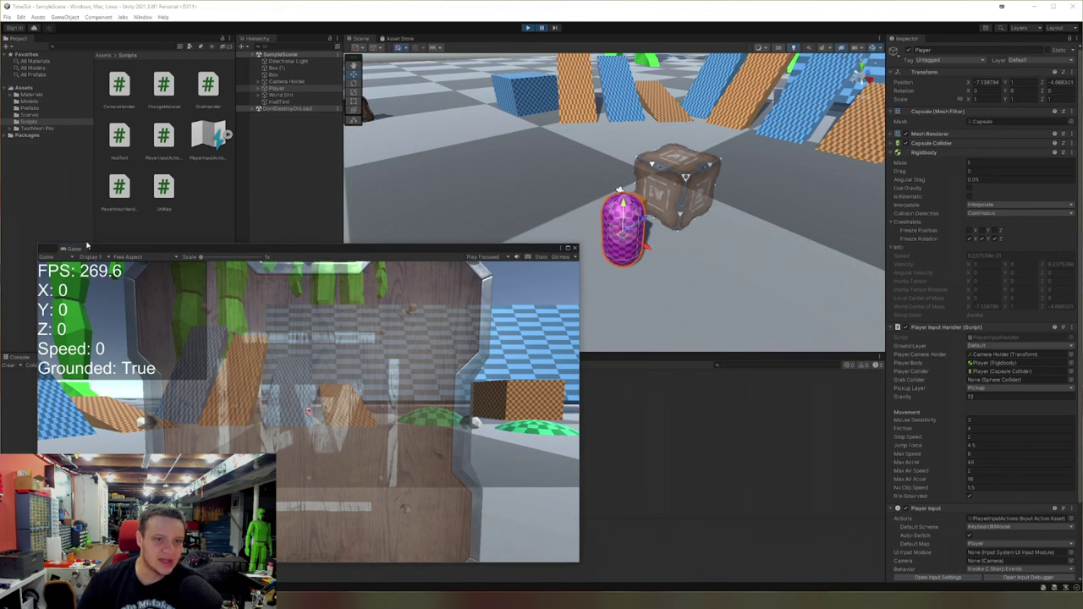
# Dock the Game view back ahead of the Scene view and resume play to throw the held crate
pyautogui.moveTo(52, 249); pyautogui.dragTo(359, 43)
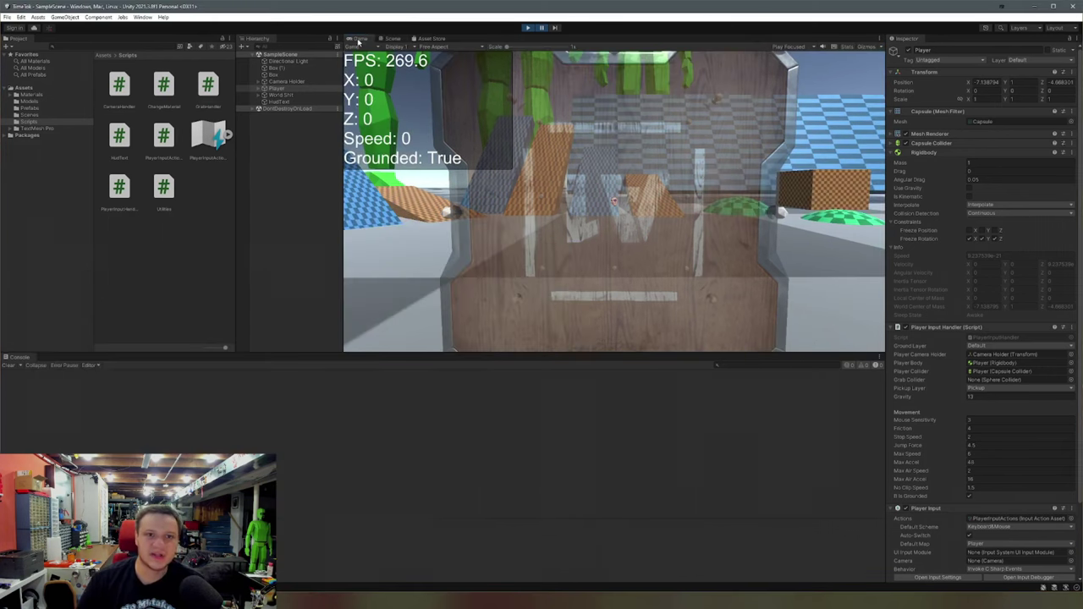
pyautogui.click(685, 172)
pyautogui.press('s')
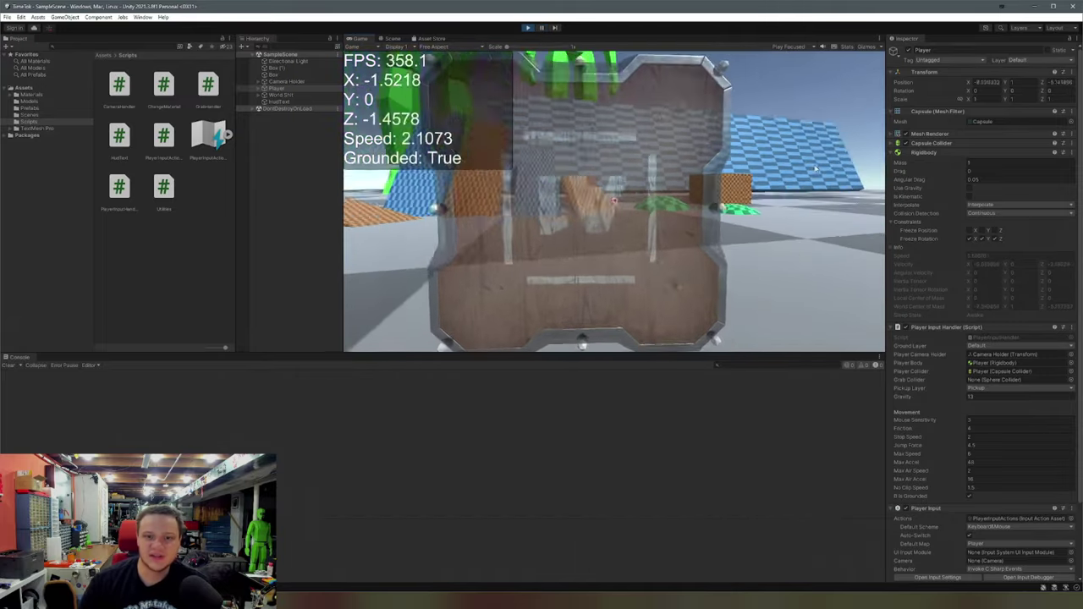
pyautogui.press('w')
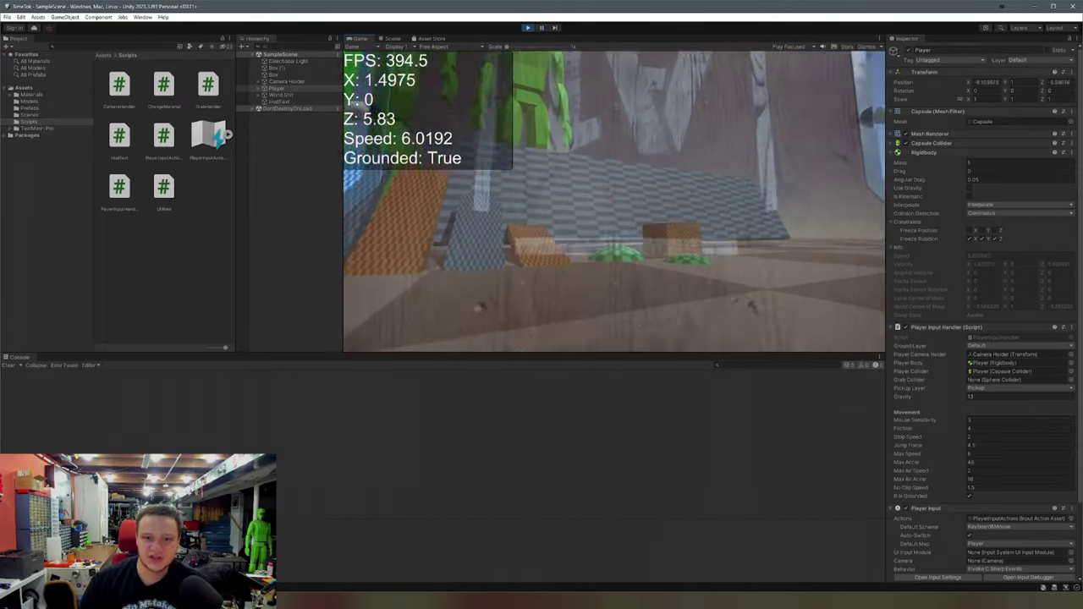
pyautogui.press('a')
pyautogui.click(614, 201)
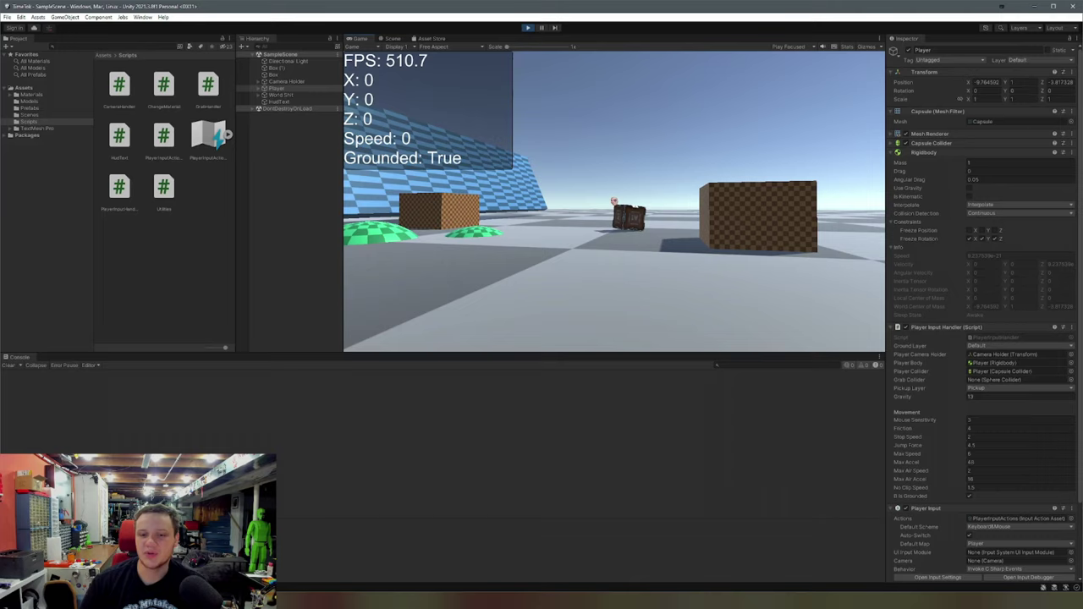
# Walk the player forwards, backwards and sideways across the floor in front of the ramps
pyautogui.press('w')
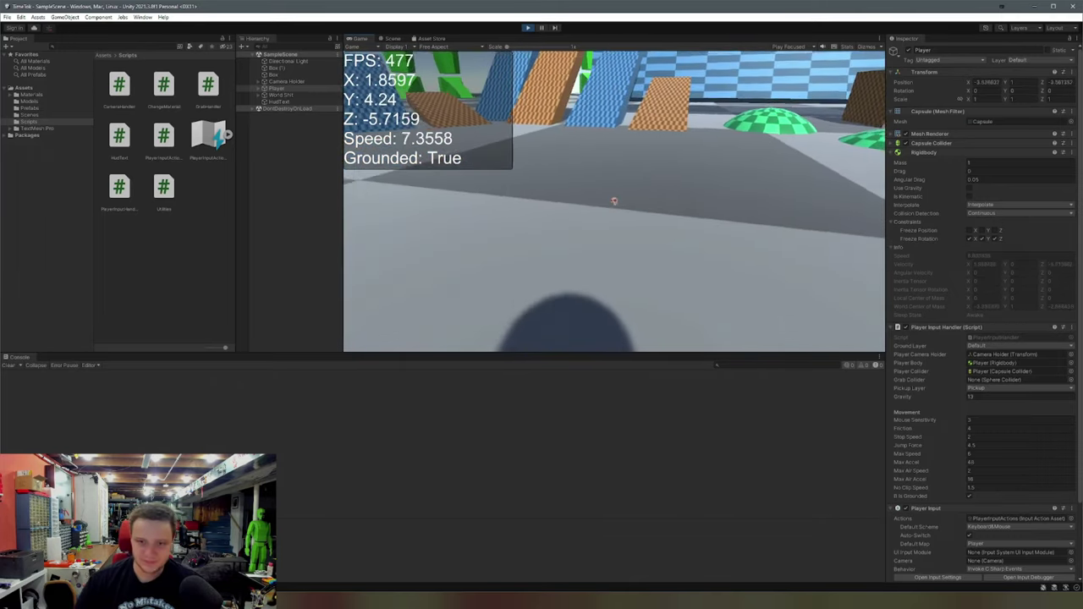
pyautogui.press('w')
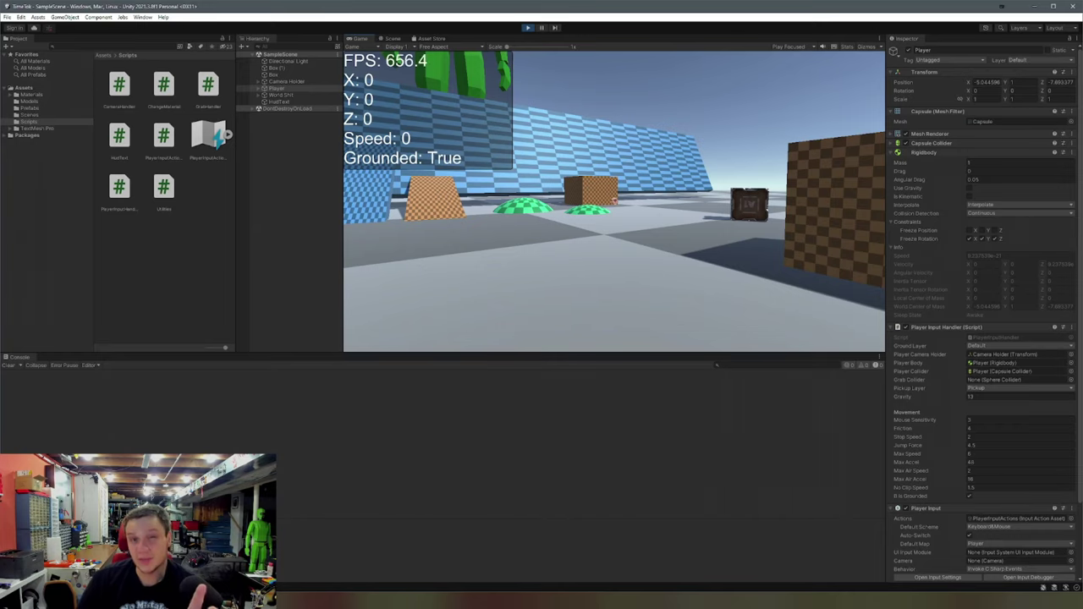
pyautogui.press('a')
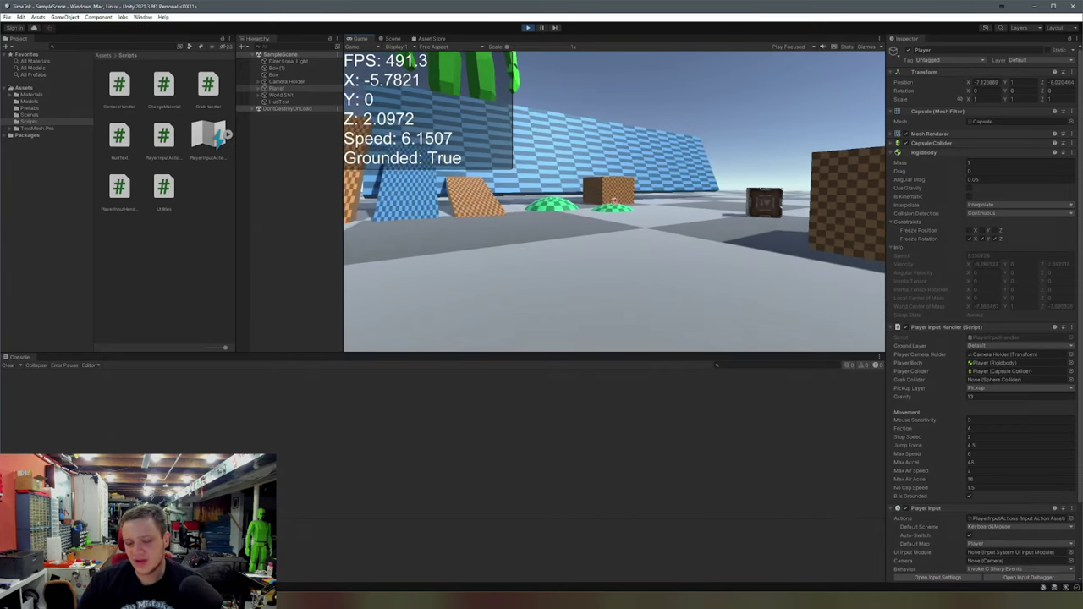
pyautogui.press('w')
pyautogui.press('d')
pyautogui.press('s')
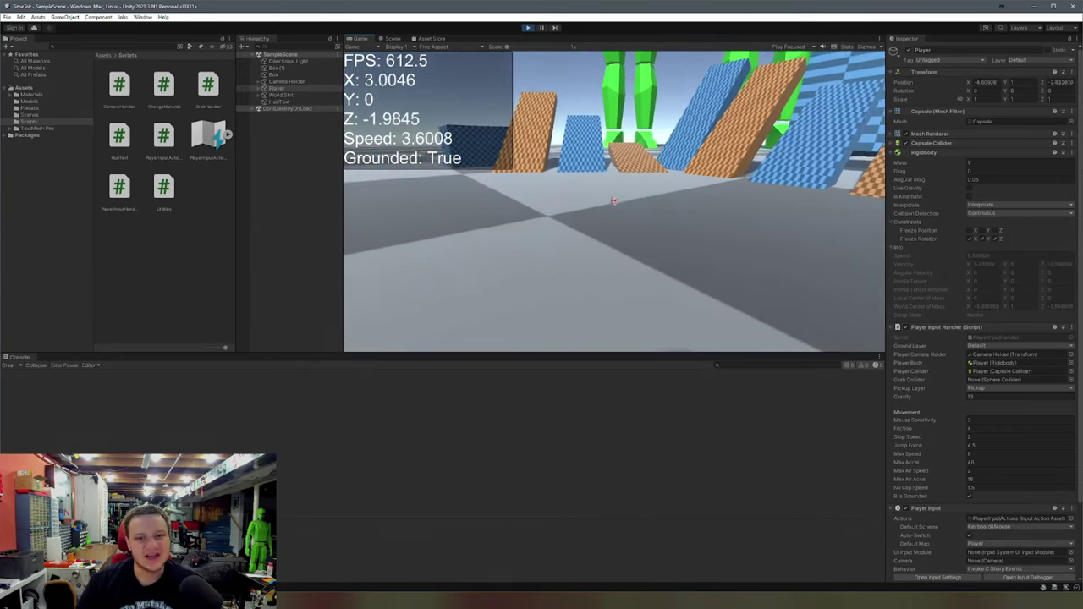
pyautogui.press('a')
pyautogui.press('w')
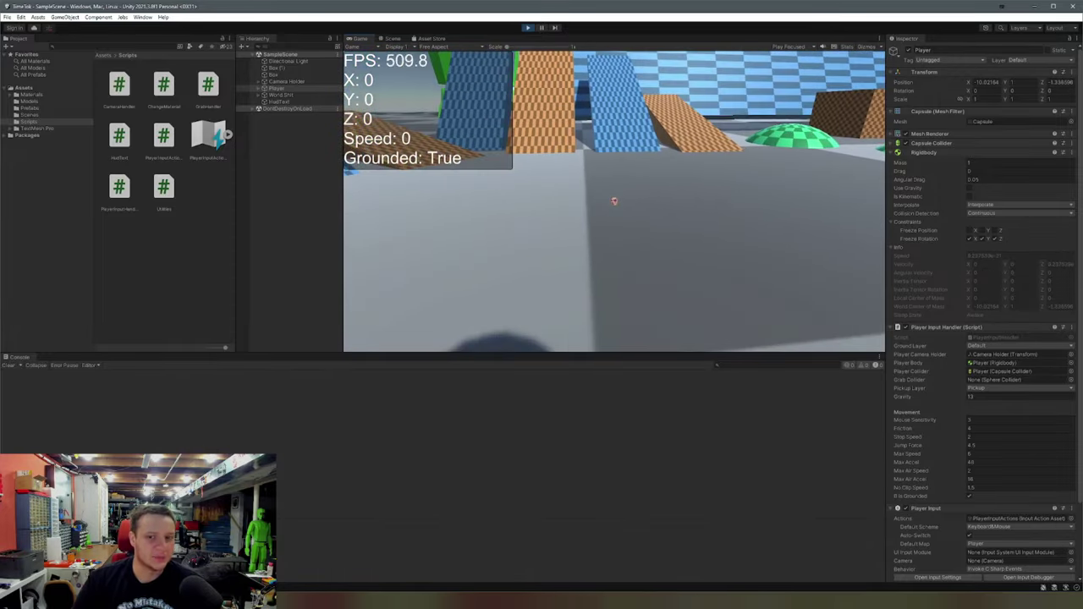
# Enable no-clip, fly the player over the ramps and back to the wooden crate, and disable no-clip there
pyautogui.press('v')
pyautogui.press('s')
pyautogui.press('d')
pyautogui.press('a')
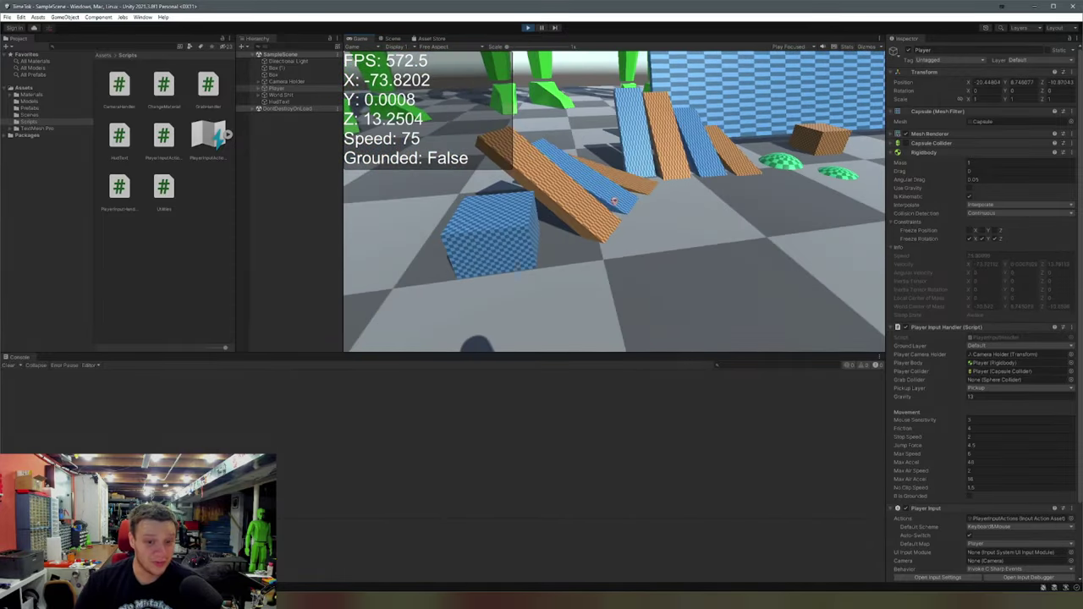
pyautogui.press('r')
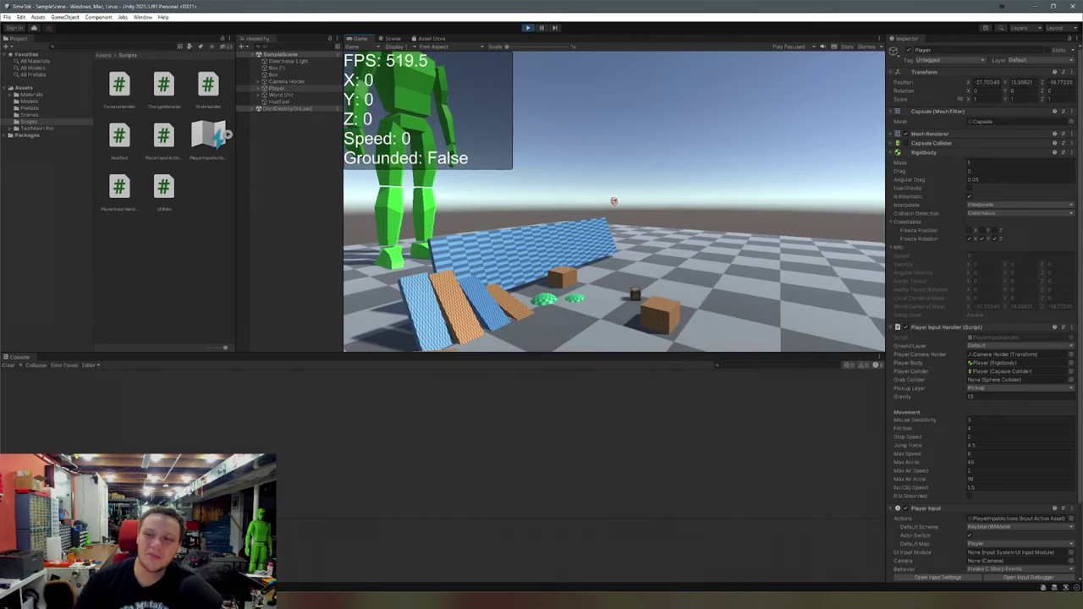
pyautogui.press('w')
pyautogui.press('a')
pyautogui.press('d')
pyautogui.press('w')
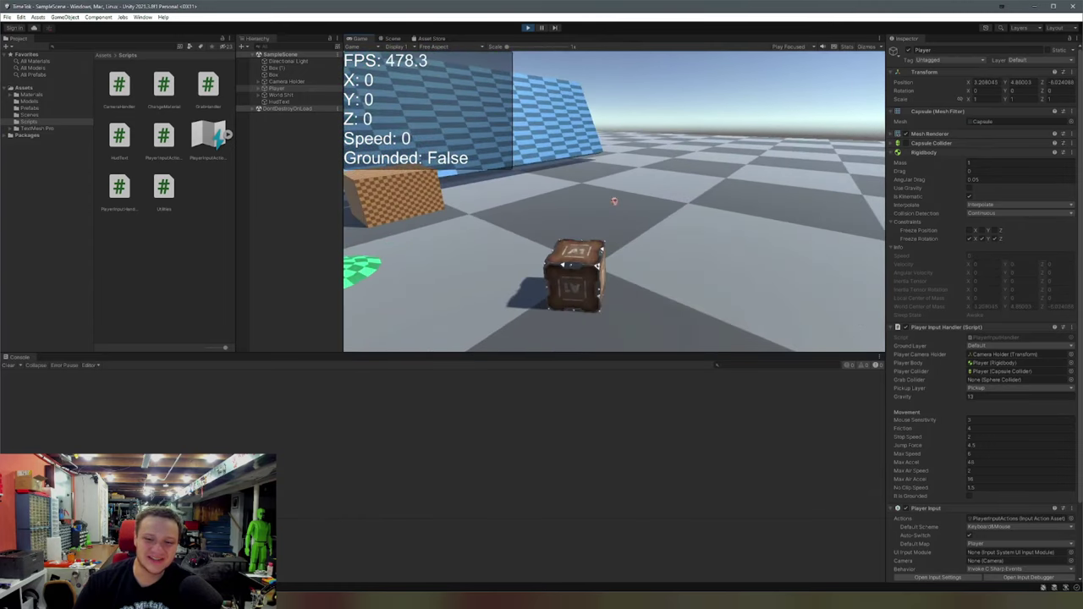
pyautogui.press('v')
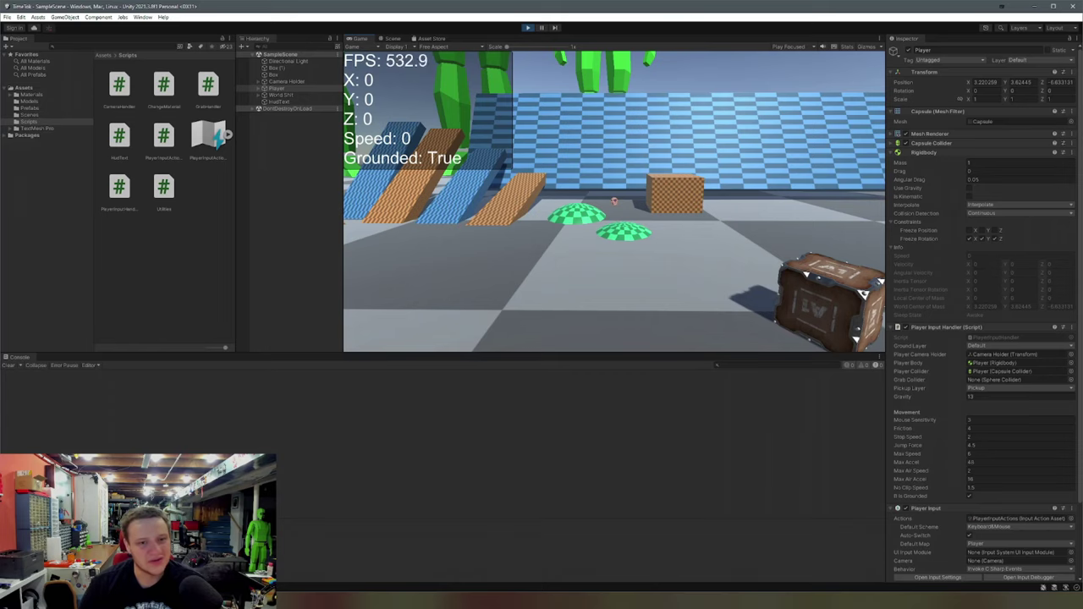
# Back the player away from the crate and walk diagonally past the large brown box towards the ramps
pyautogui.press('s')
pyautogui.press('a')
pyautogui.press('w')
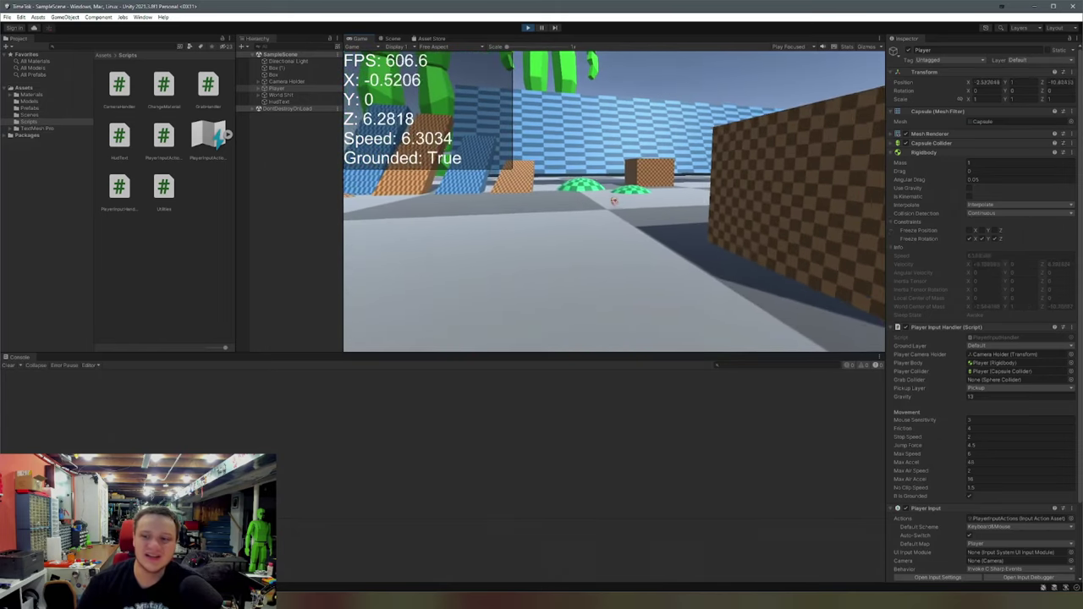
pyautogui.press('a')
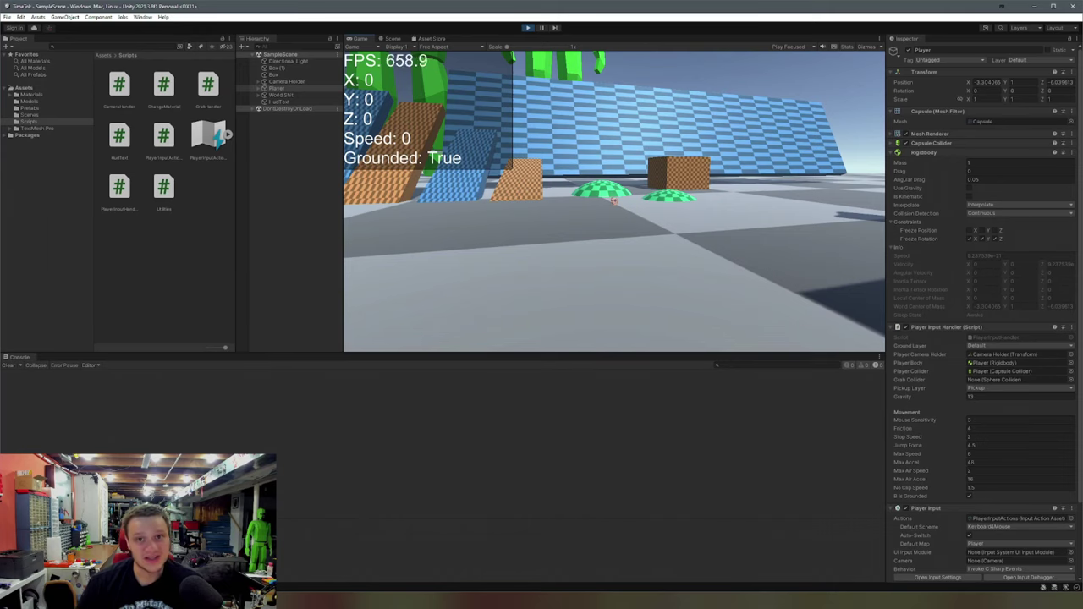
pyautogui.press('a')
pyautogui.press('a')
pyautogui.press('w')
pyautogui.press('a')
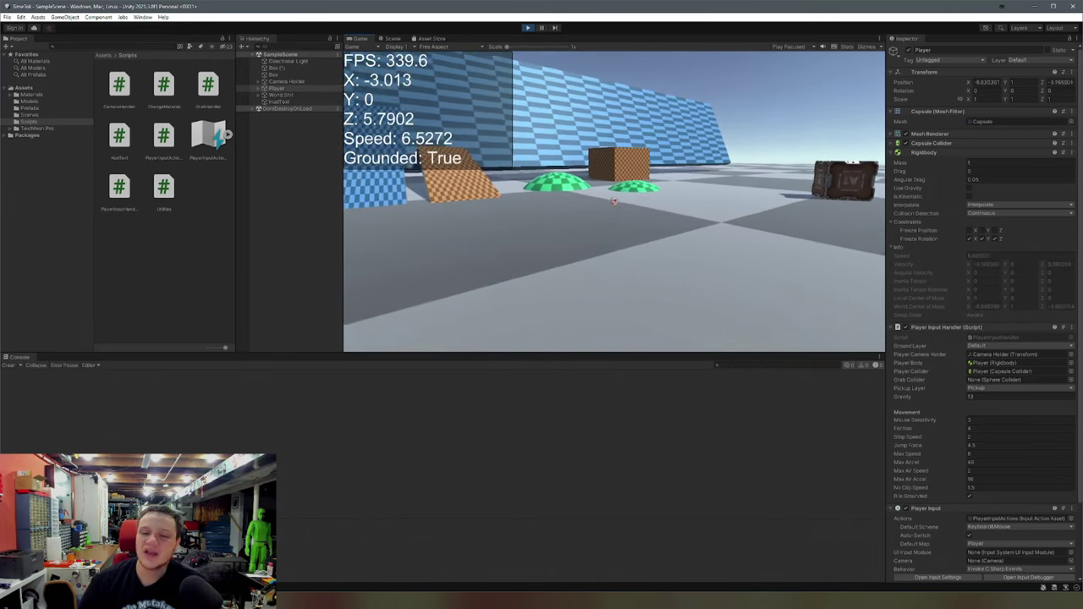
# Toggle no-clip on and off, and walk the player in short bursts on the floor facing the ramps
pyautogui.press('v')
pyautogui.press('s')
pyautogui.press('v')
pyautogui.press('w')
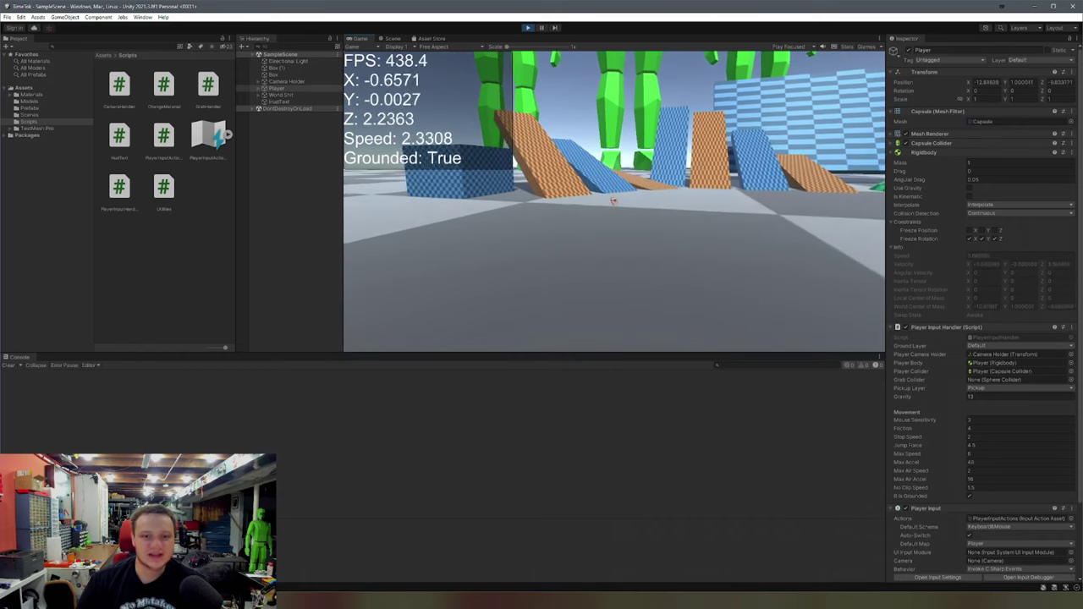
pyautogui.press('r')
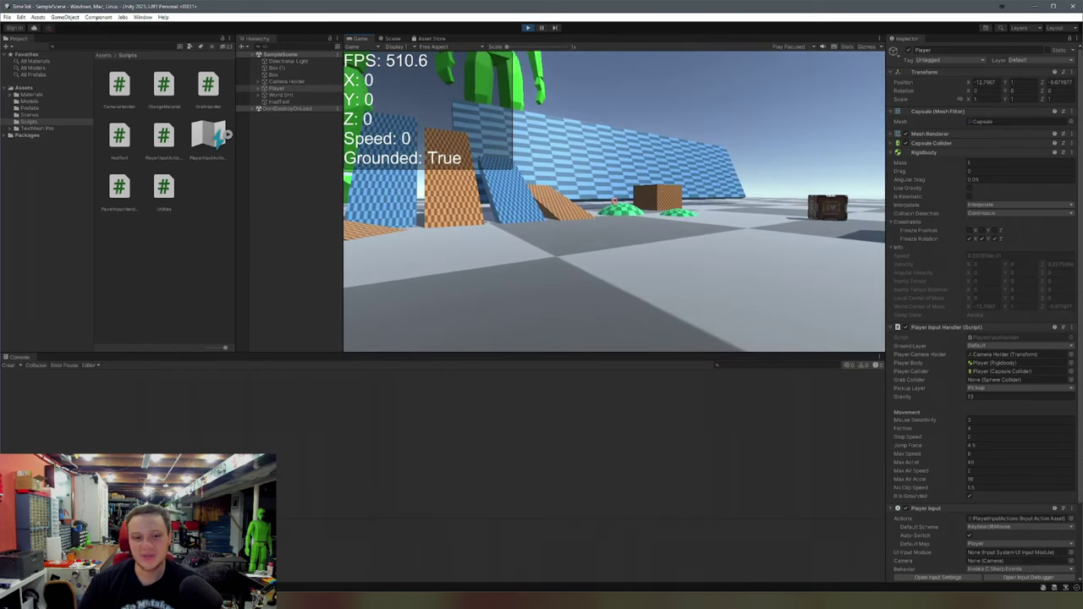
pyautogui.press('w')
pyautogui.press('r')
pyautogui.press('w')
pyautogui.press('r')
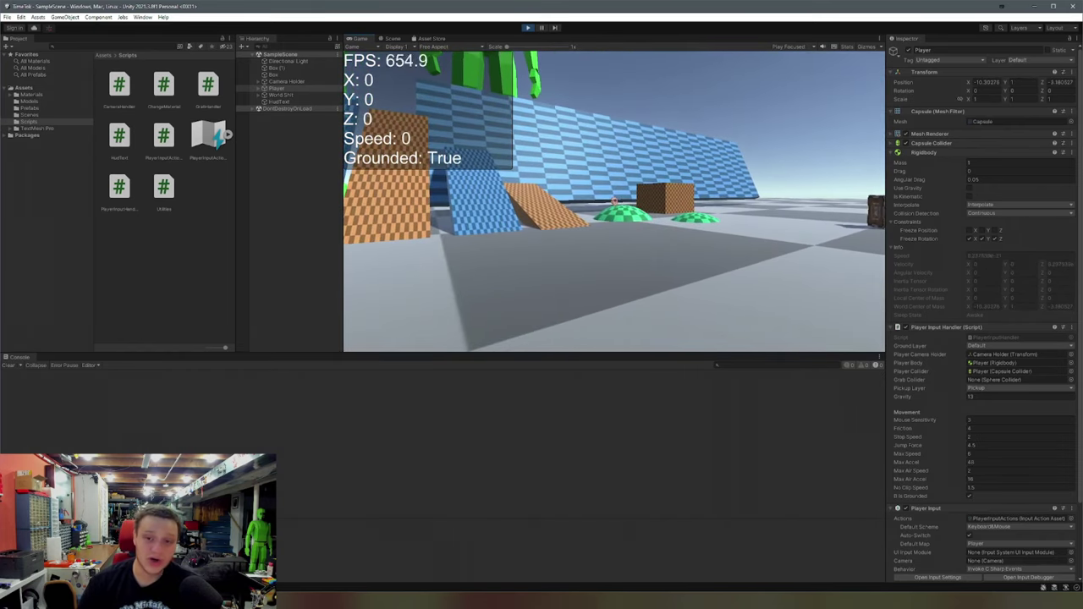
# Run the player to the green domes, jump beside them and move back off to the open floor
pyautogui.press('w')
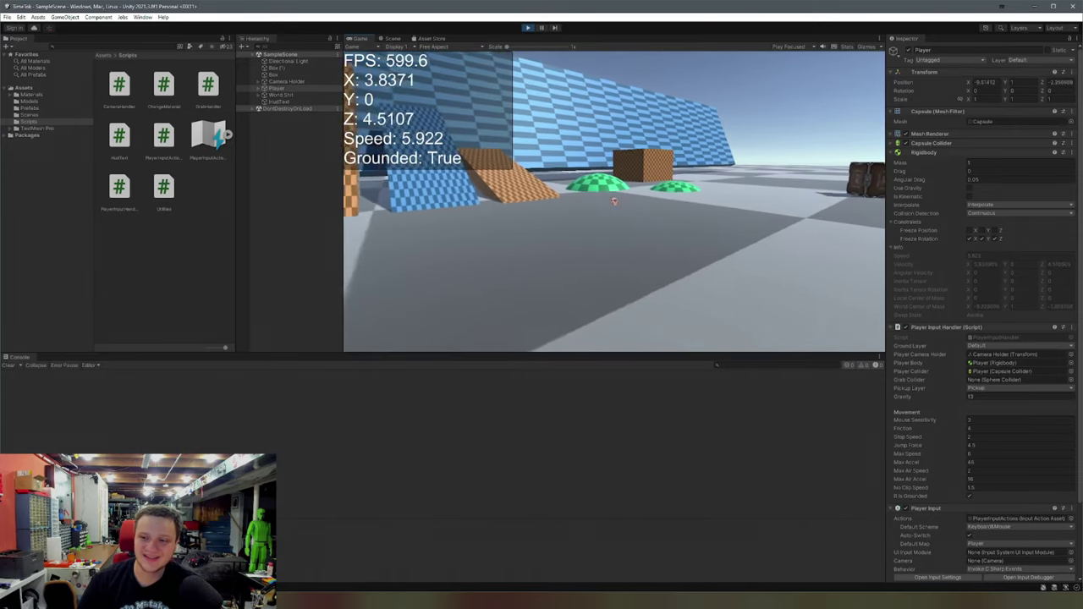
pyautogui.press('space')
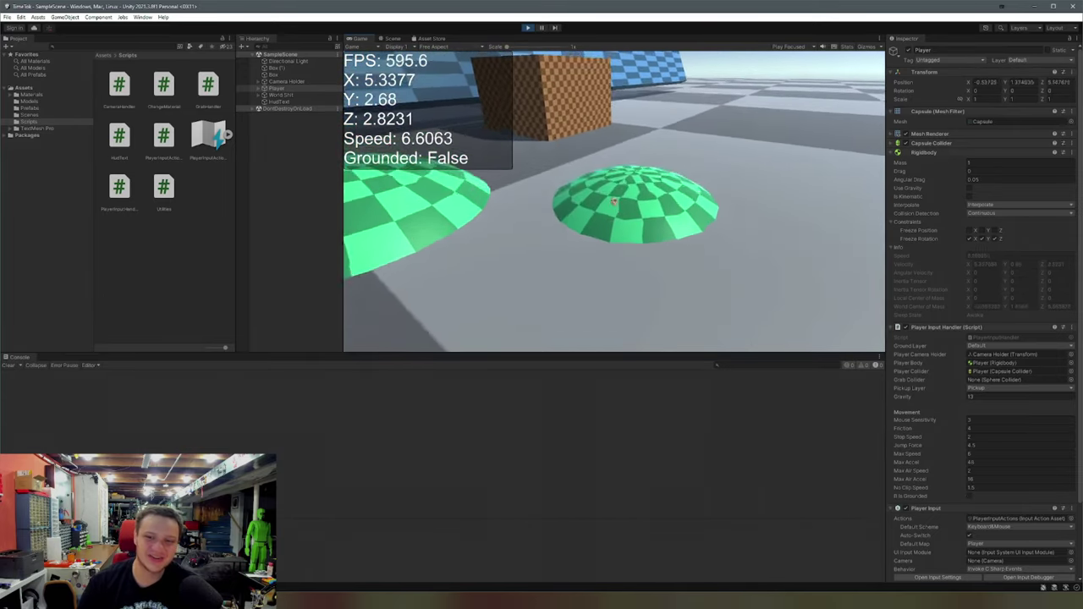
pyautogui.press('r')
pyautogui.press('w')
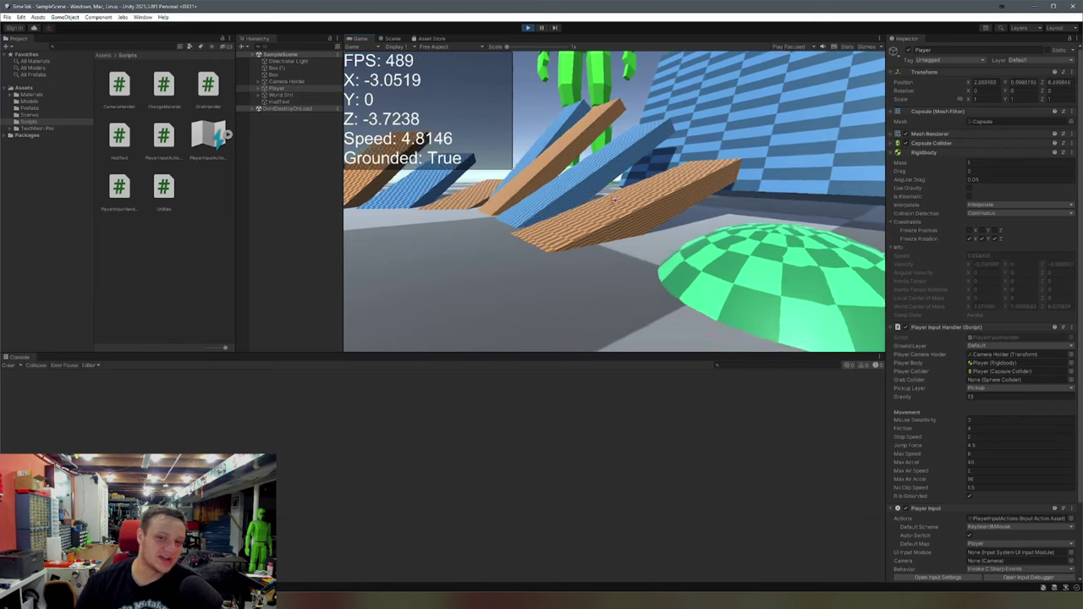
pyautogui.press('s')
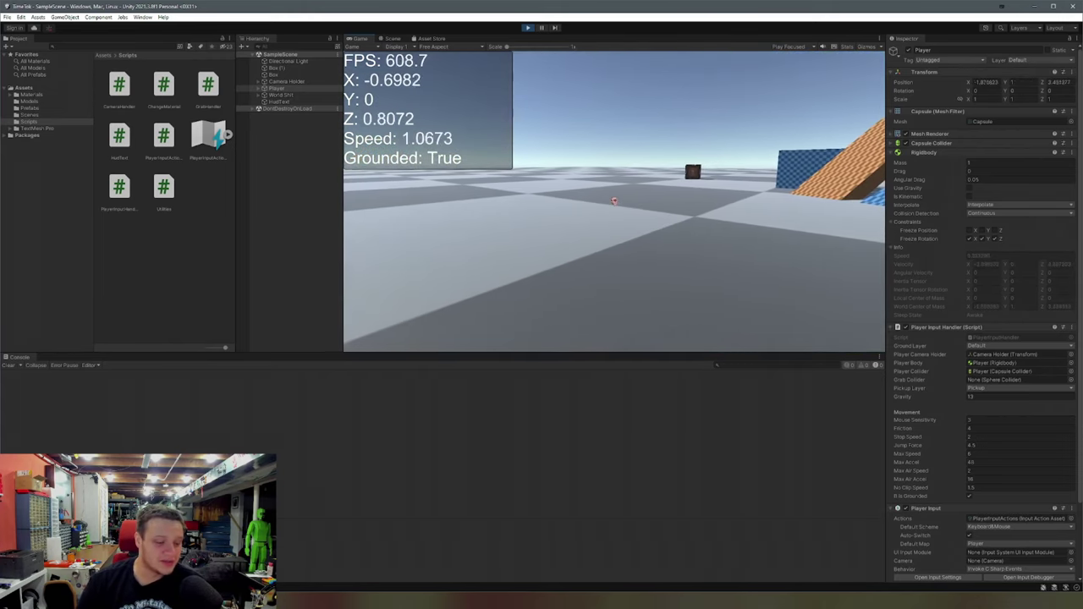
# Walk the player around the open floor between the green domes and the large brown box
pyautogui.press('w')
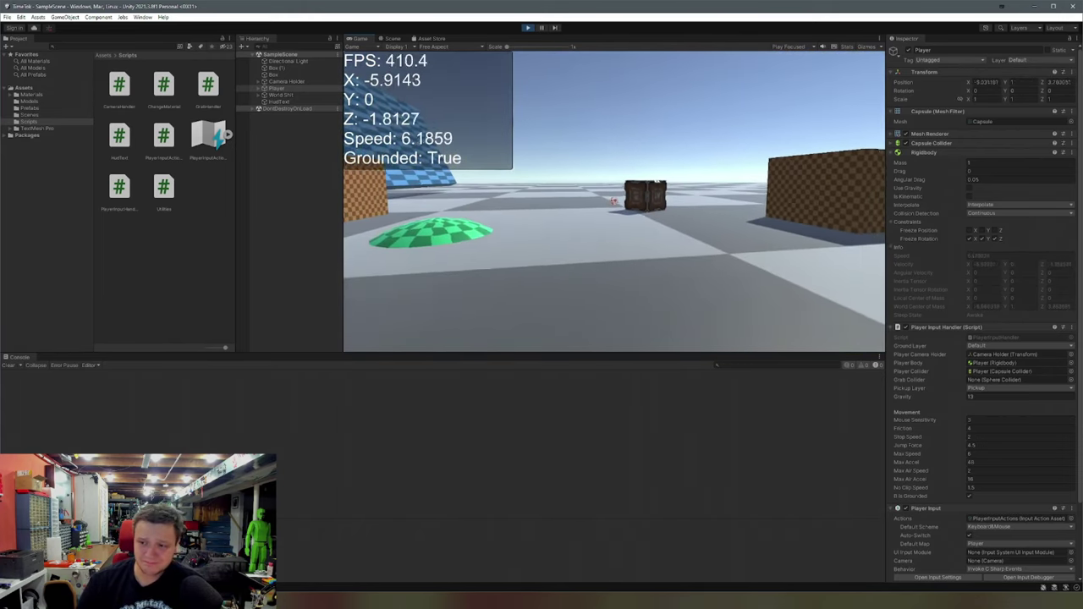
pyautogui.press('r')
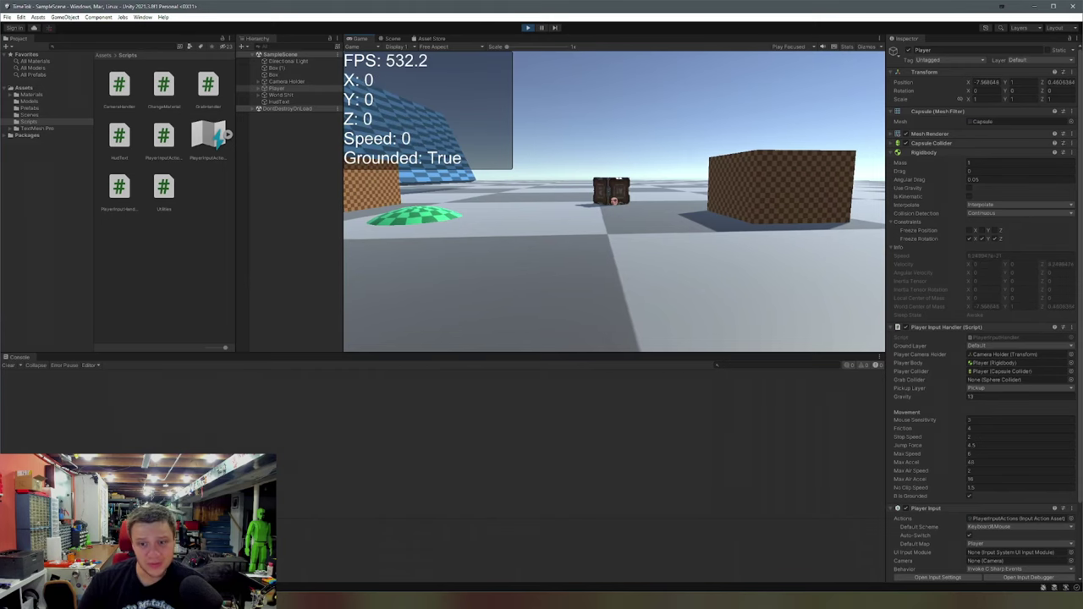
pyautogui.press('w')
pyautogui.press('d')
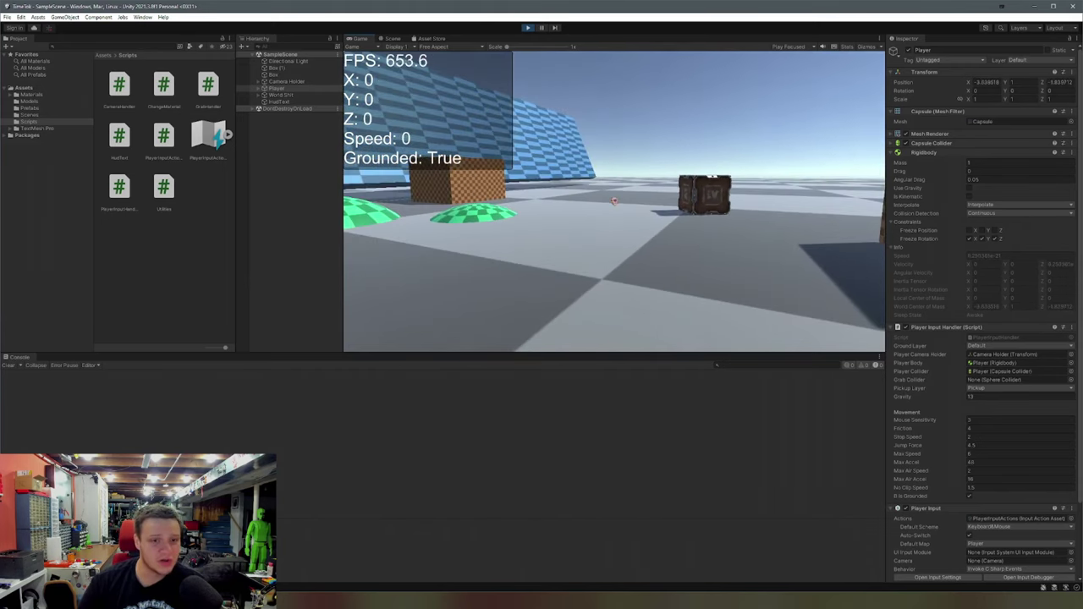
pyautogui.press('w')
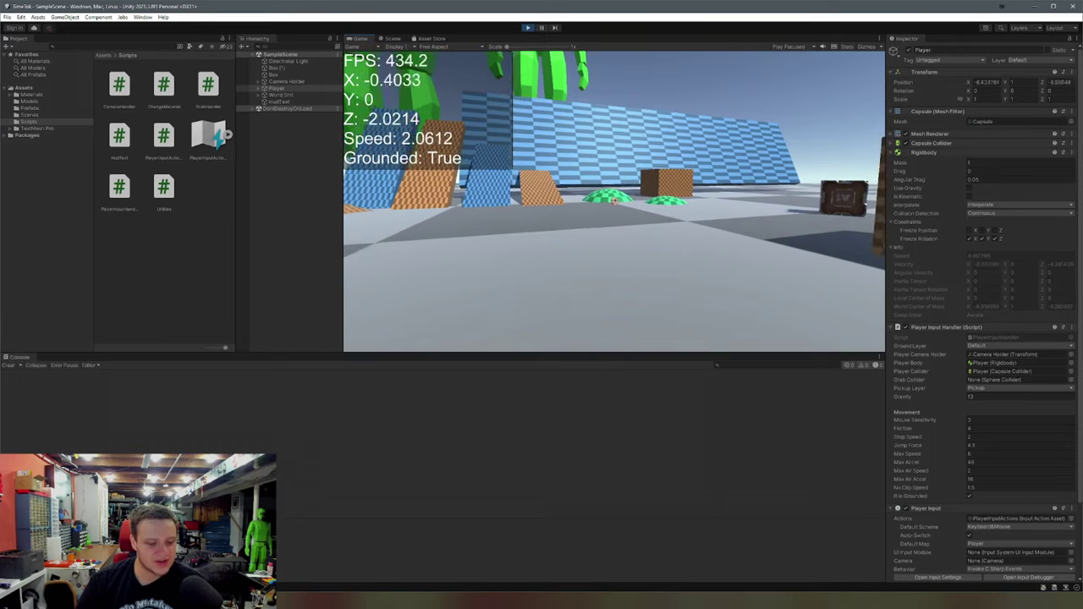
# Run the player up to the steep orange ramp and back away from it towards the open floor
pyautogui.press('w')
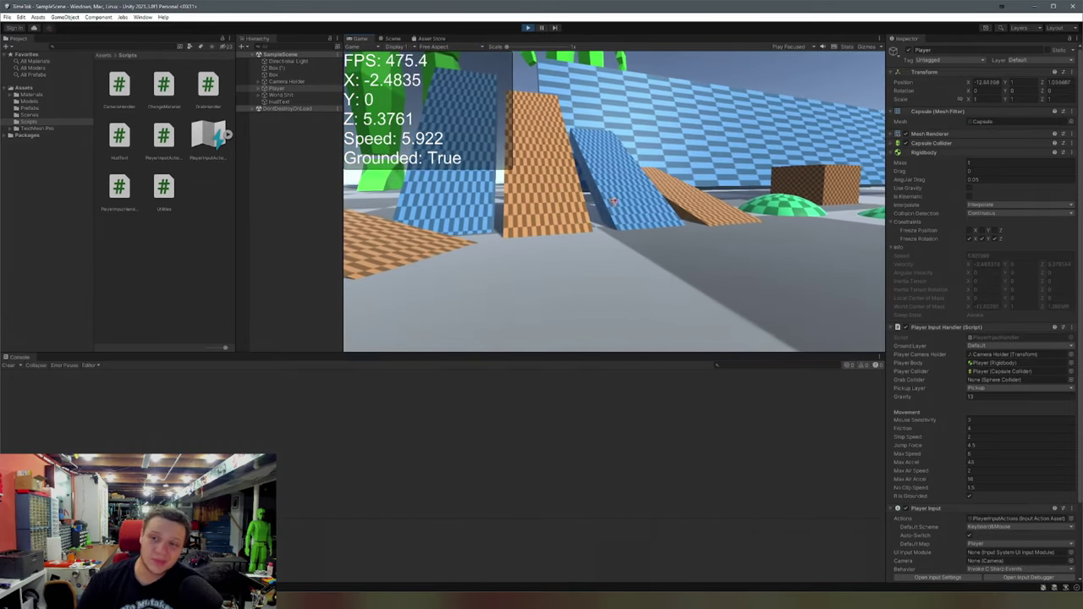
pyautogui.press('d')
pyautogui.press('w')
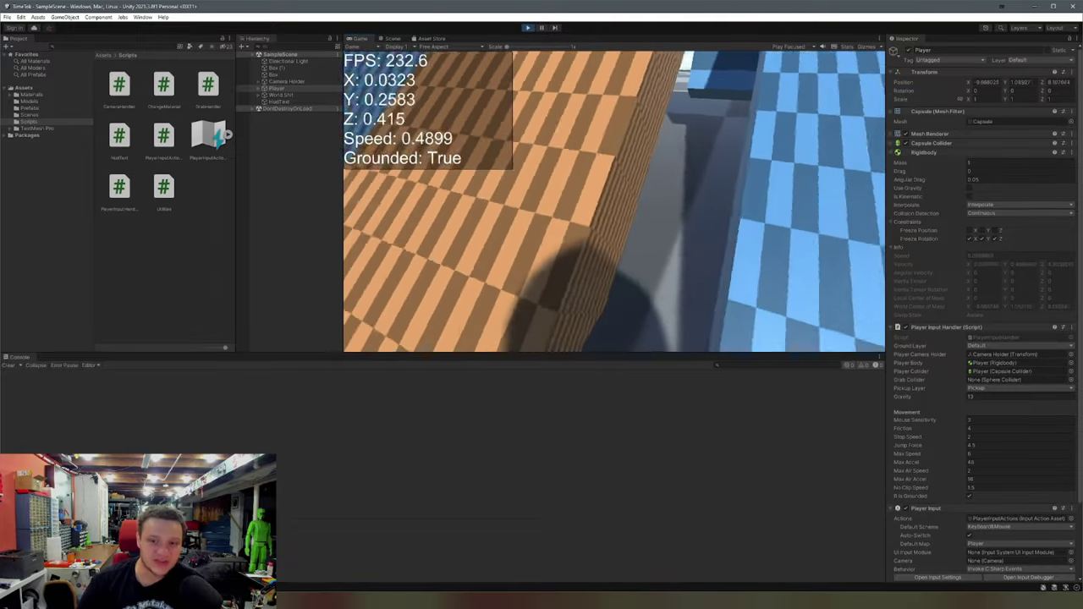
pyautogui.press('s')
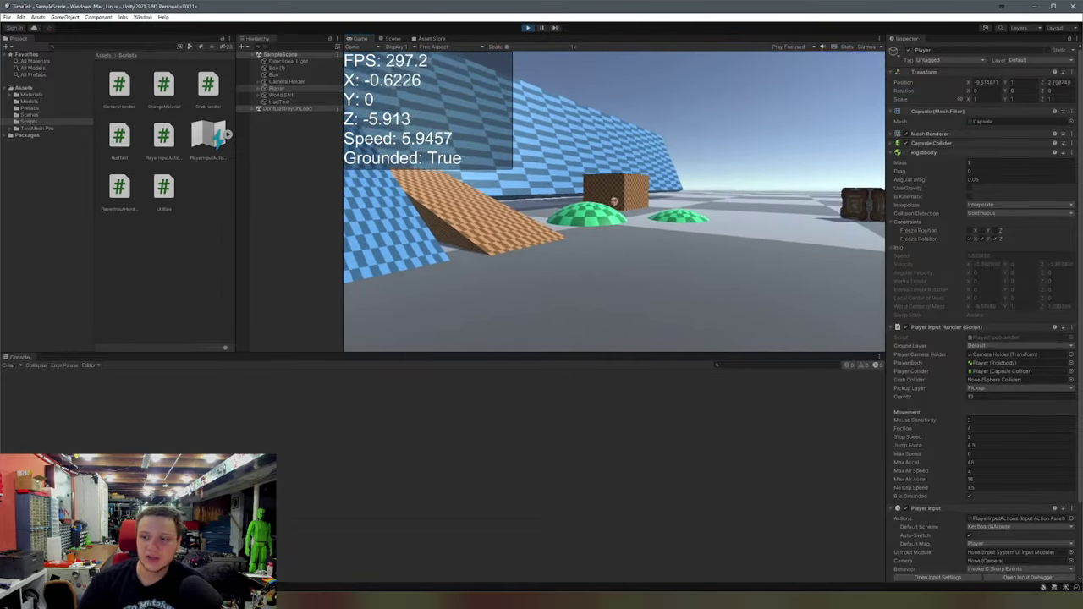
pyautogui.press('w')
pyautogui.press('d')
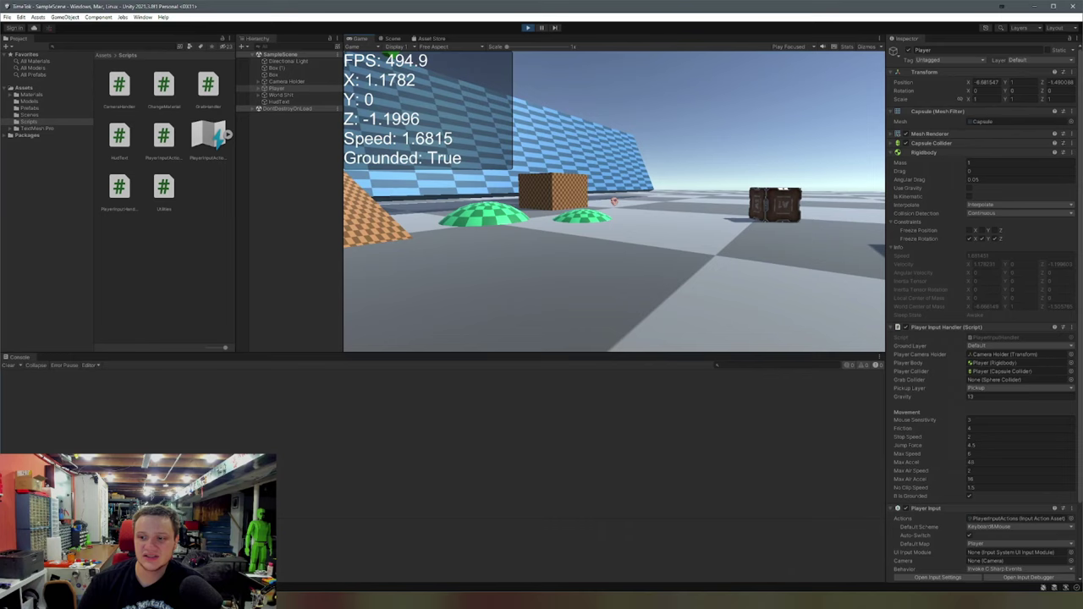
pyautogui.press('r')
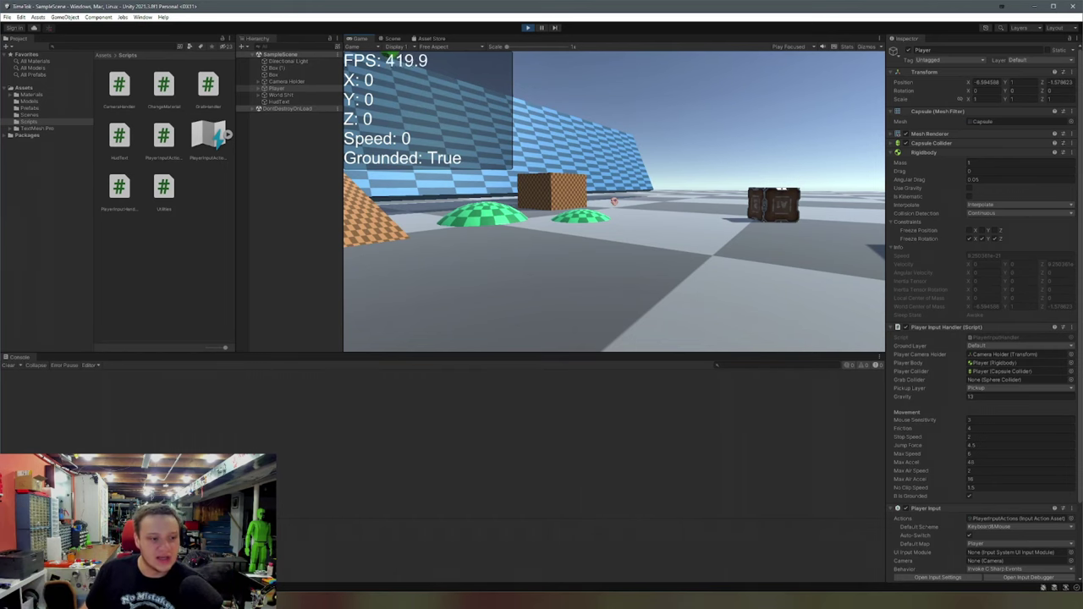
pyautogui.press('d')
pyautogui.press('a')
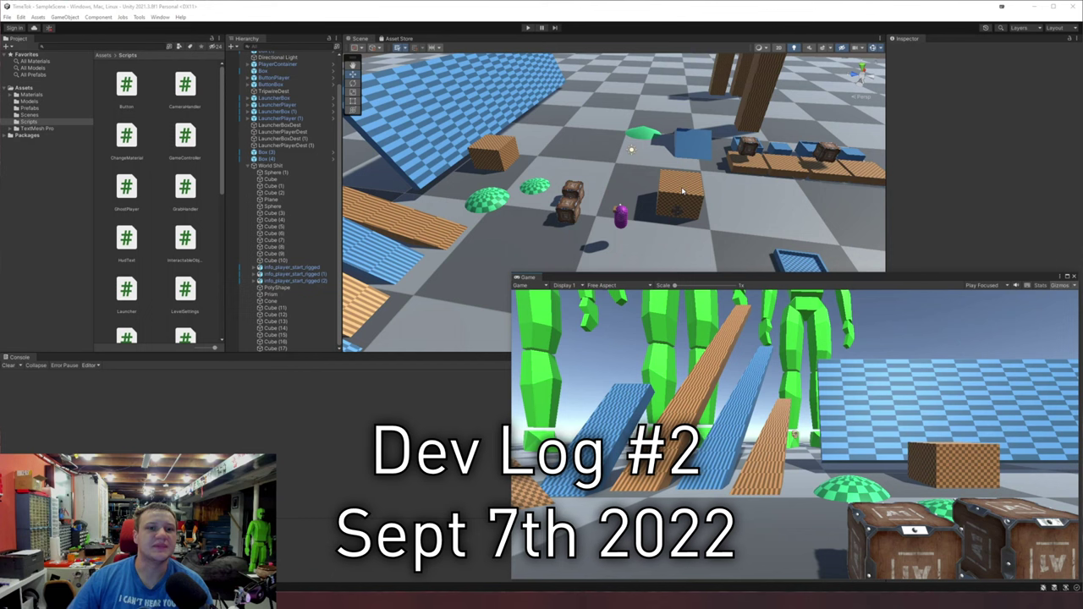
# Collapse the World Shit group in the scene hierarchy
pyautogui.moveTo(563, 157); pyautogui.dragTo(551, 183, button='right')
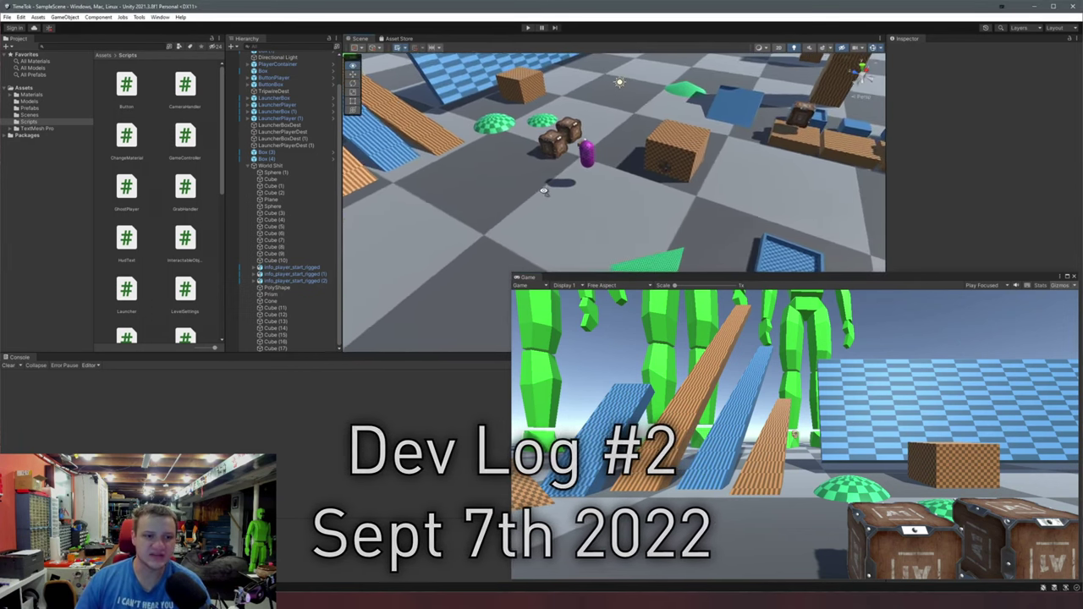
pyautogui.moveTo(544, 190); pyautogui.dragTo(515, 186, button='right')
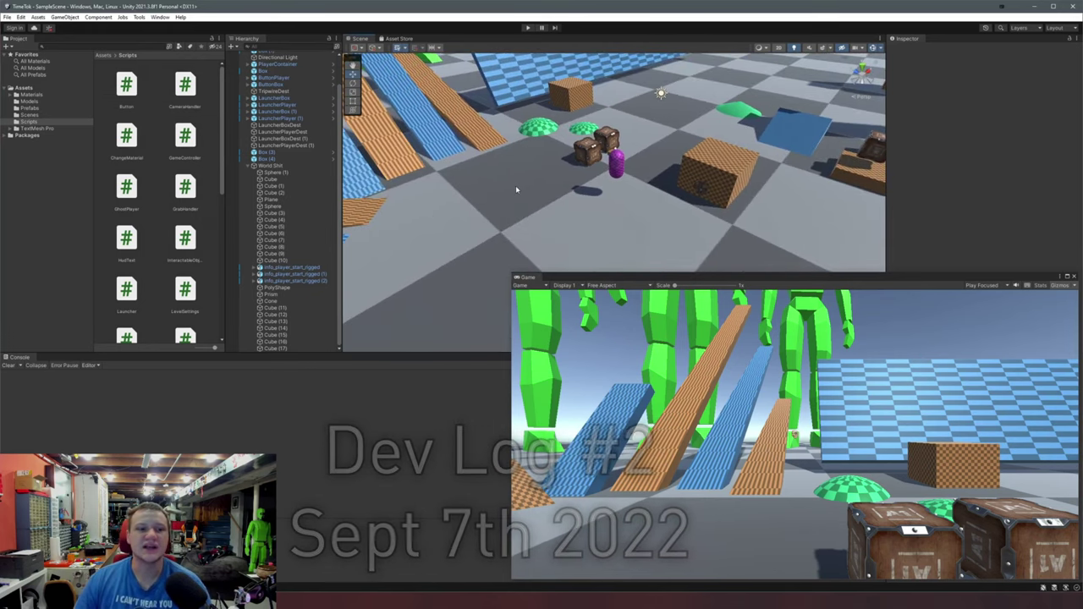
pyautogui.click(251, 167)
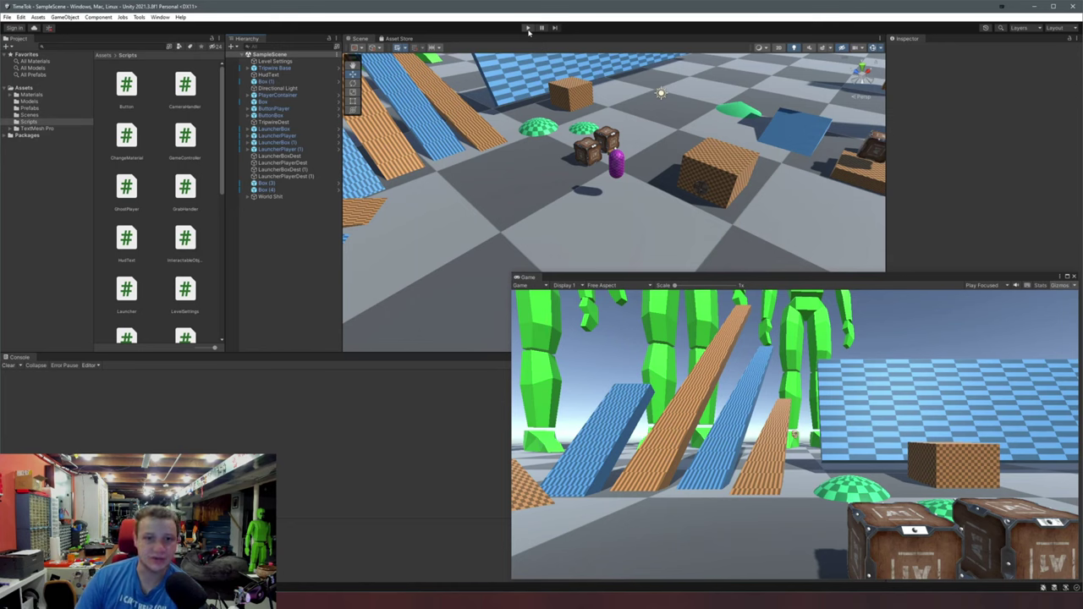
# Start play mode and move the player around the floor near the crates in the floating Game view
pyautogui.click(527, 28)
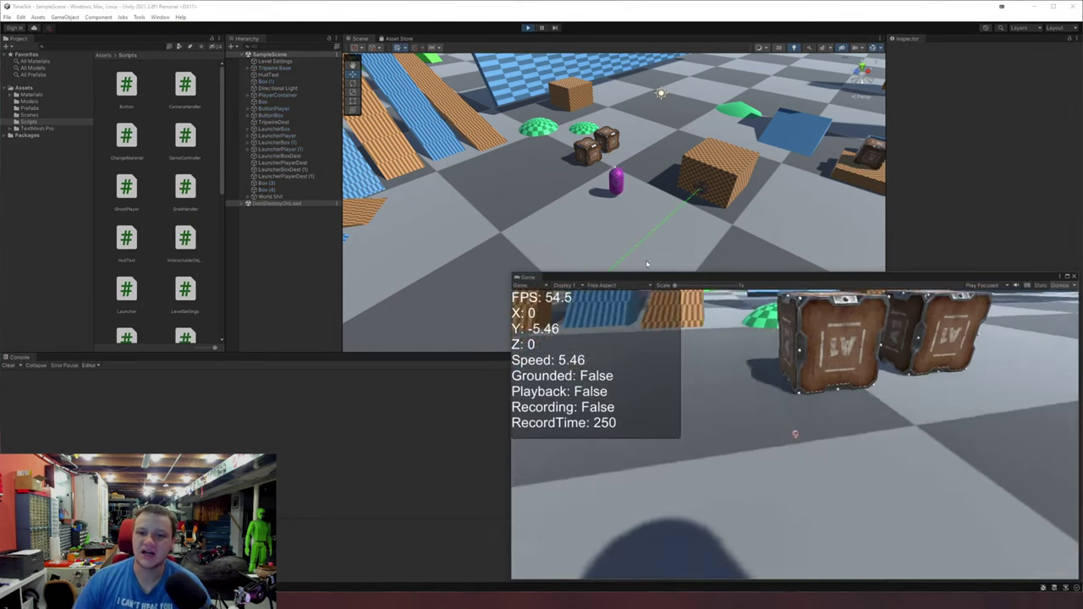
pyautogui.click(734, 367)
pyautogui.press('a')
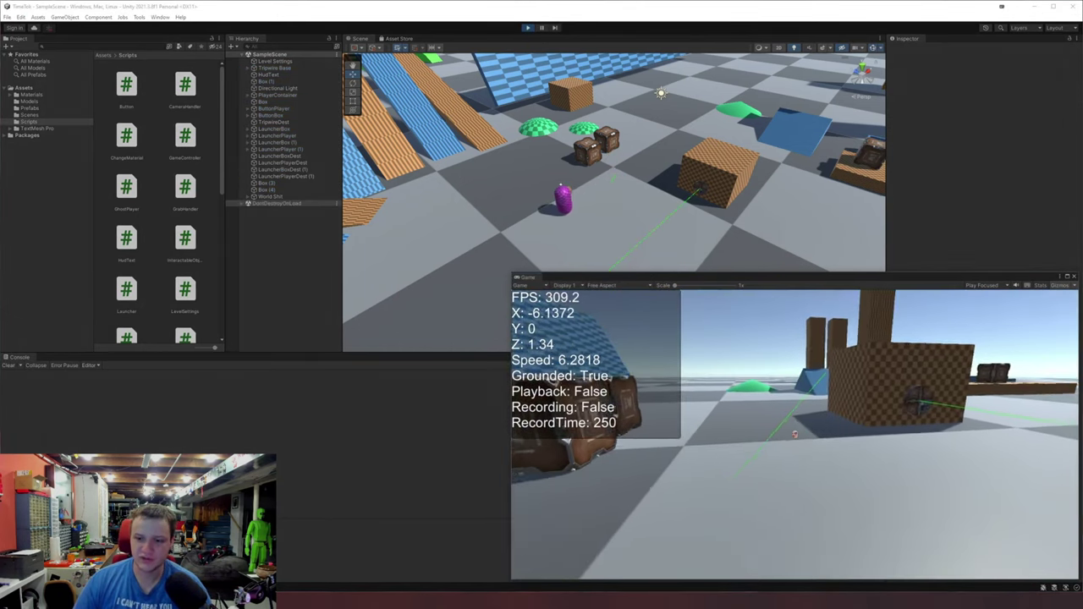
pyautogui.press('w')
pyautogui.press('d')
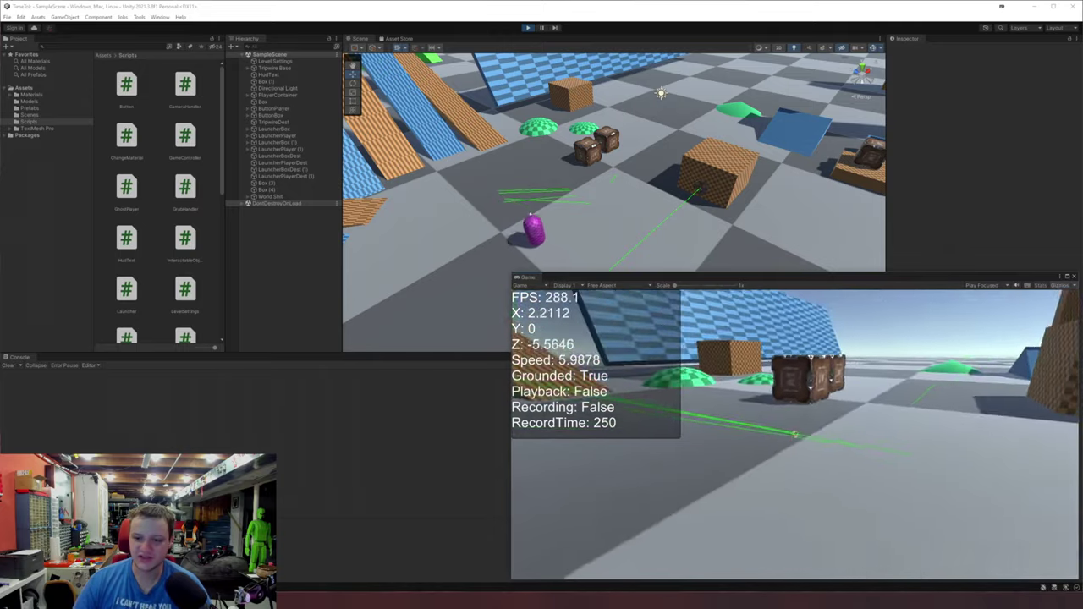
# Run the player across the open floor away from the crates and back up to the two crates
pyautogui.press('a')
pyautogui.press('s')
pyautogui.press('d')
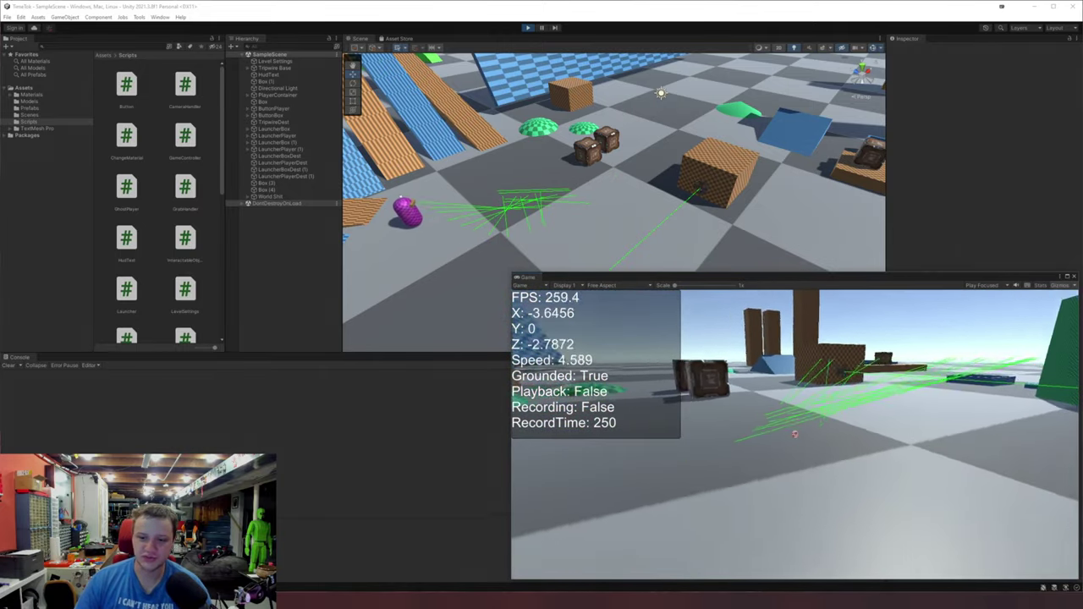
pyautogui.press('w')
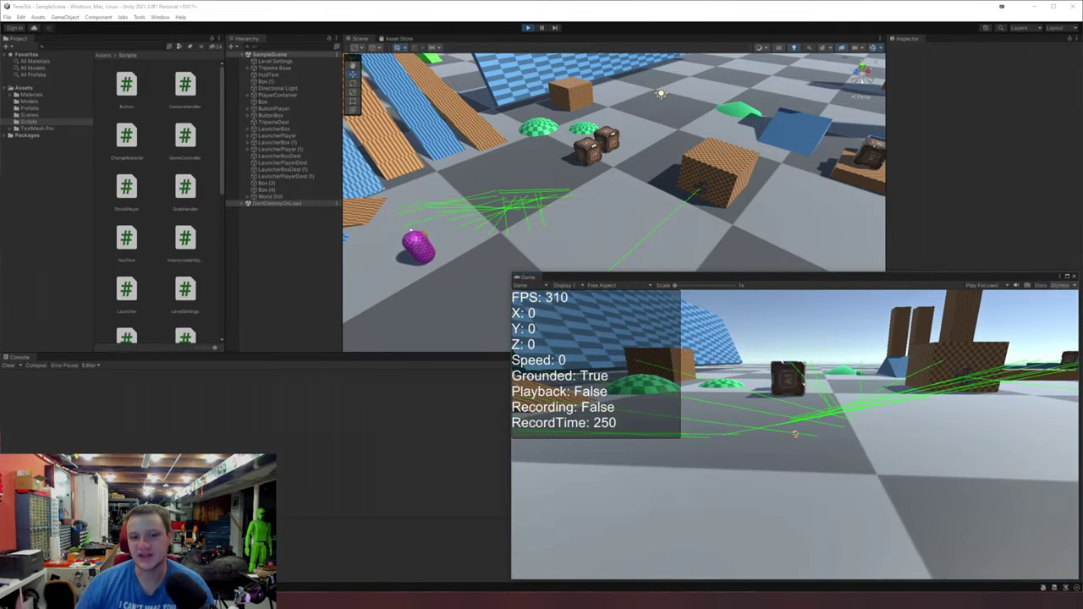
pyautogui.press('w')
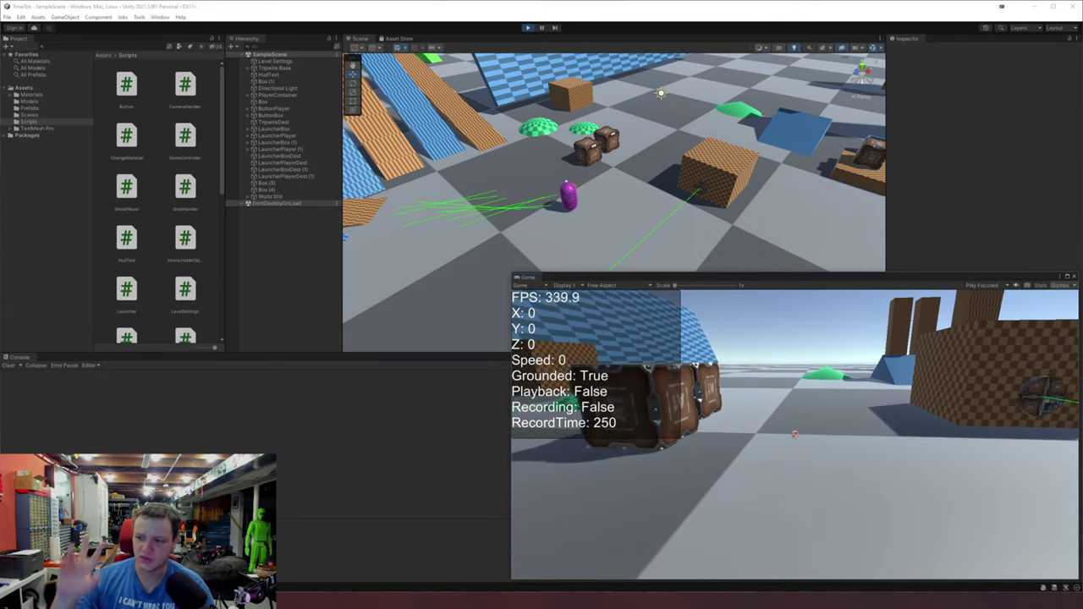
pyautogui.press('w')
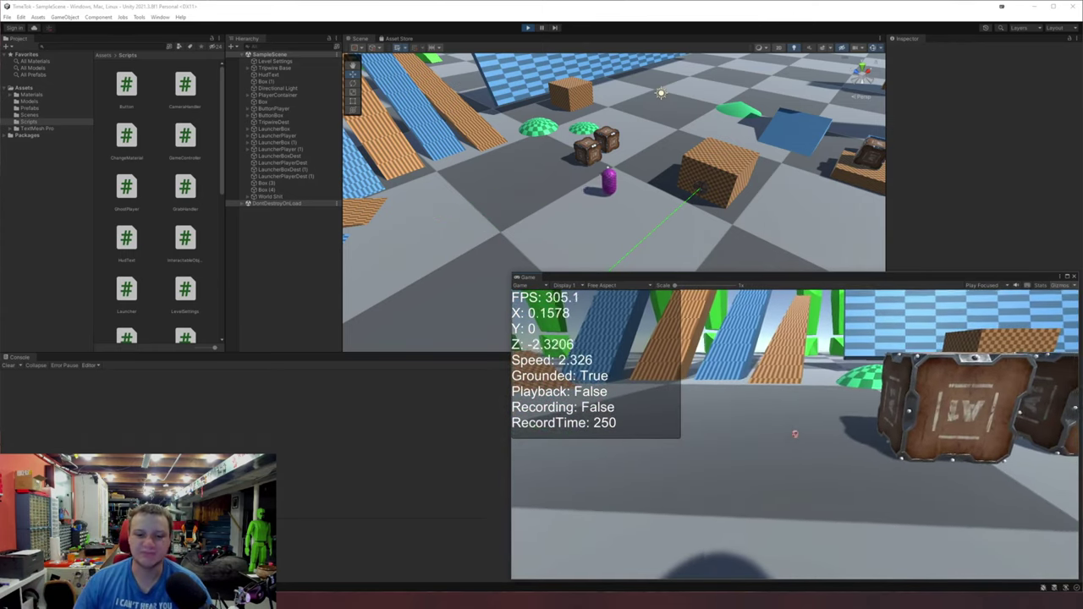
# Strafe the player from side to side in front of the two crates
pyautogui.press('a')
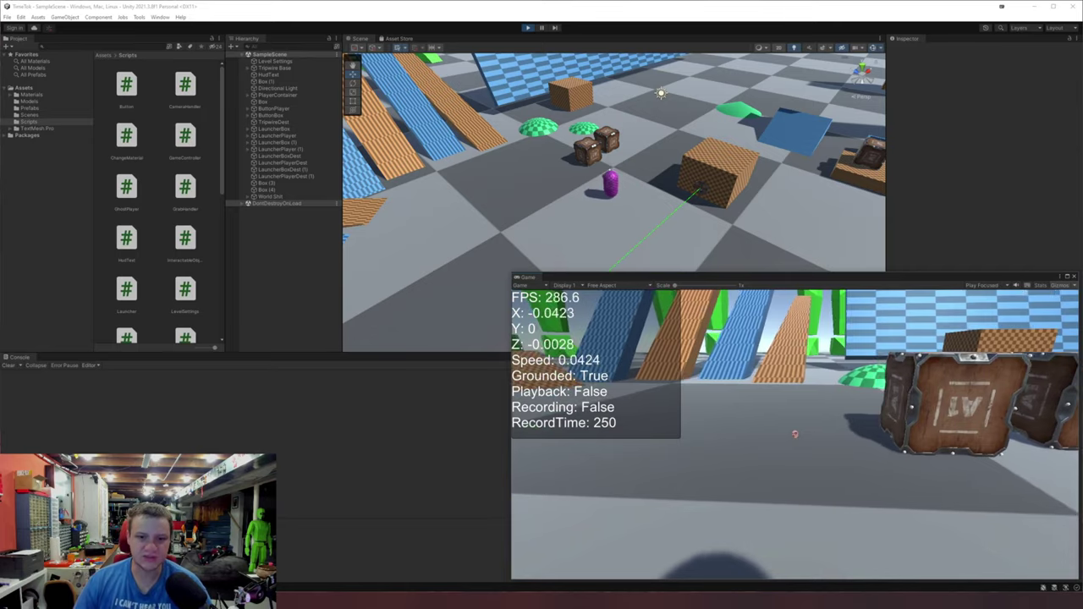
pyautogui.press('d')
pyautogui.press('w')
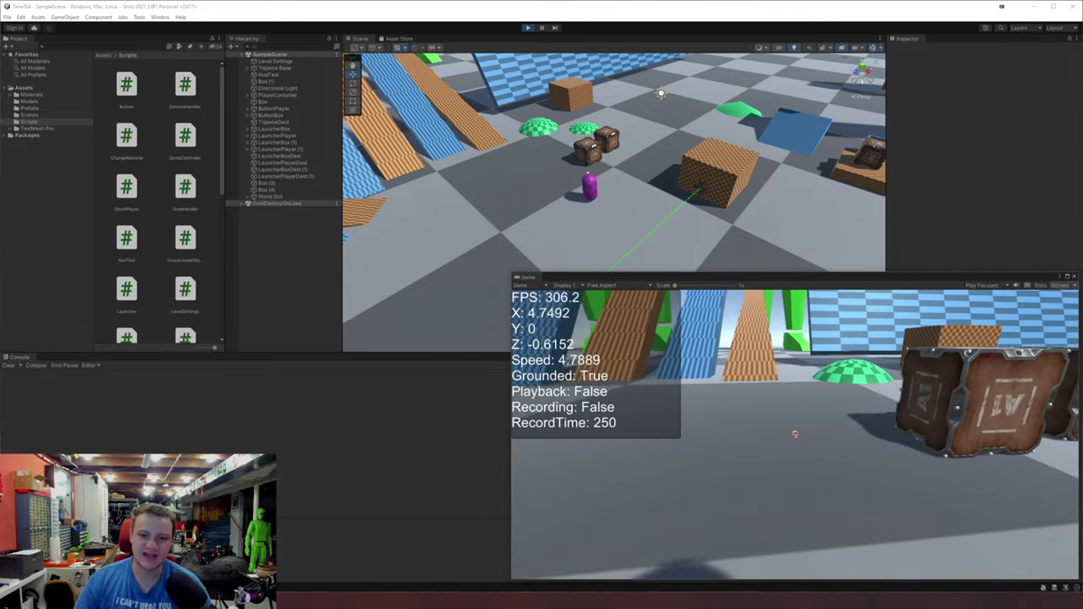
pyautogui.press('d')
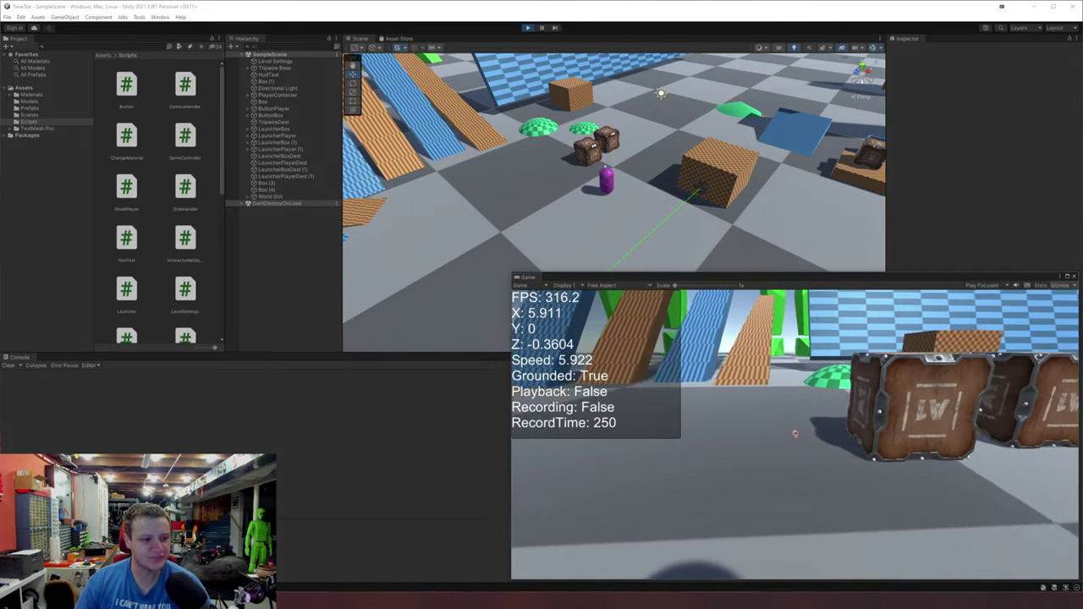
pyautogui.press('a')
pyautogui.press('w')
pyautogui.press('w')
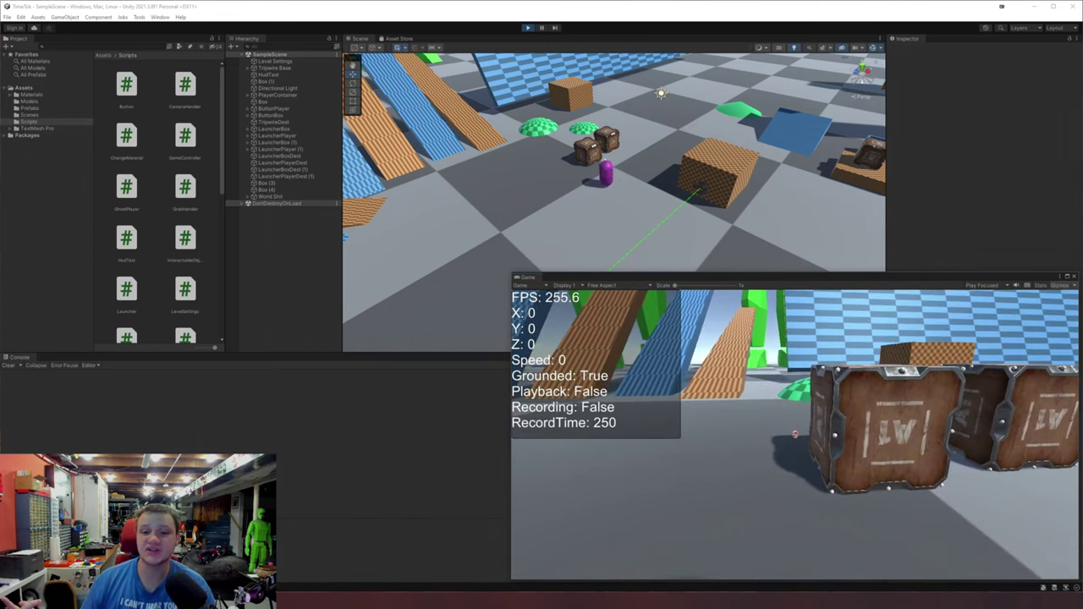
pyautogui.press('d')
pyautogui.press('a')
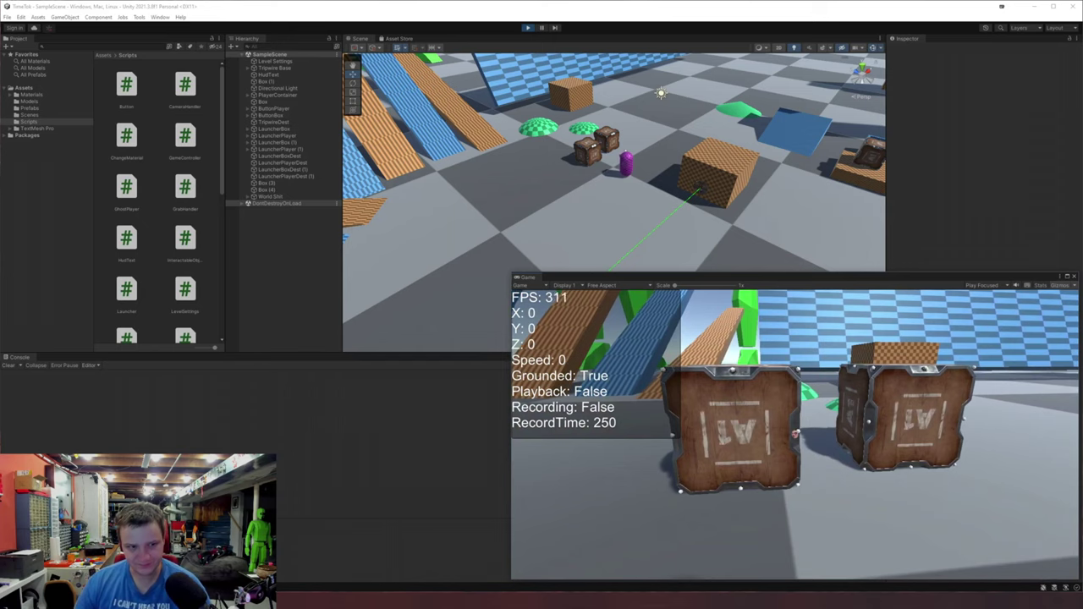
pyautogui.press('d')
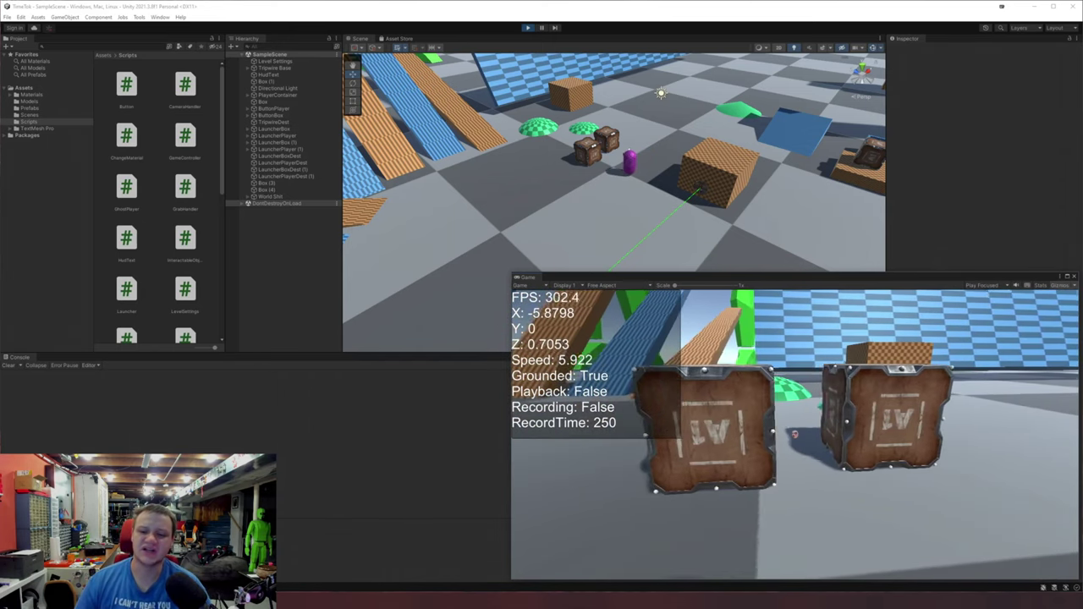
pyautogui.press('a')
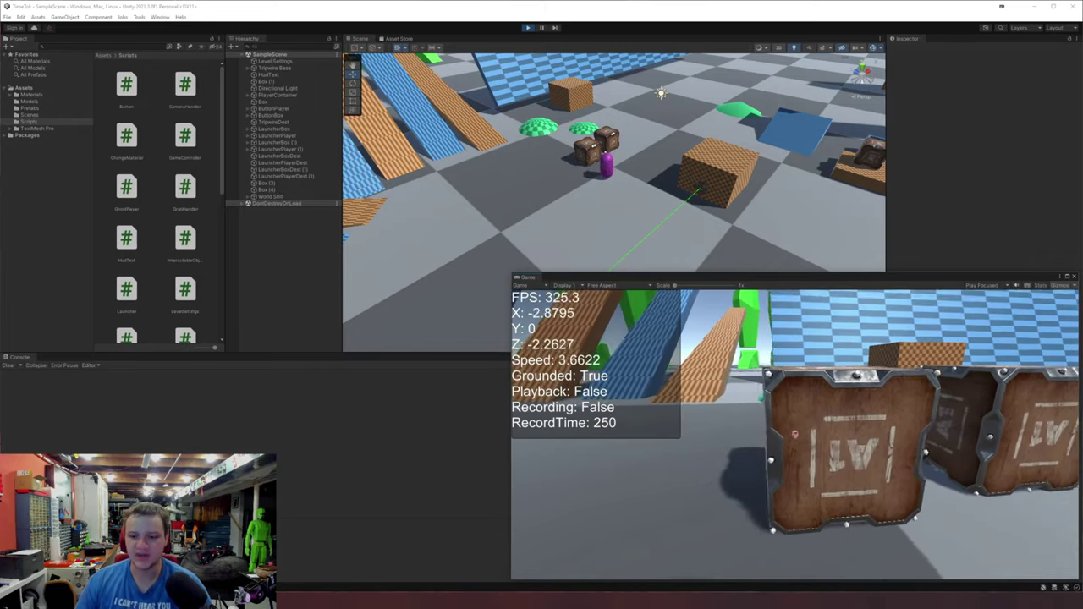
# Bring the player close to the nearer crate, circle behind both crates by the green domes and return to the front
pyautogui.press('d')
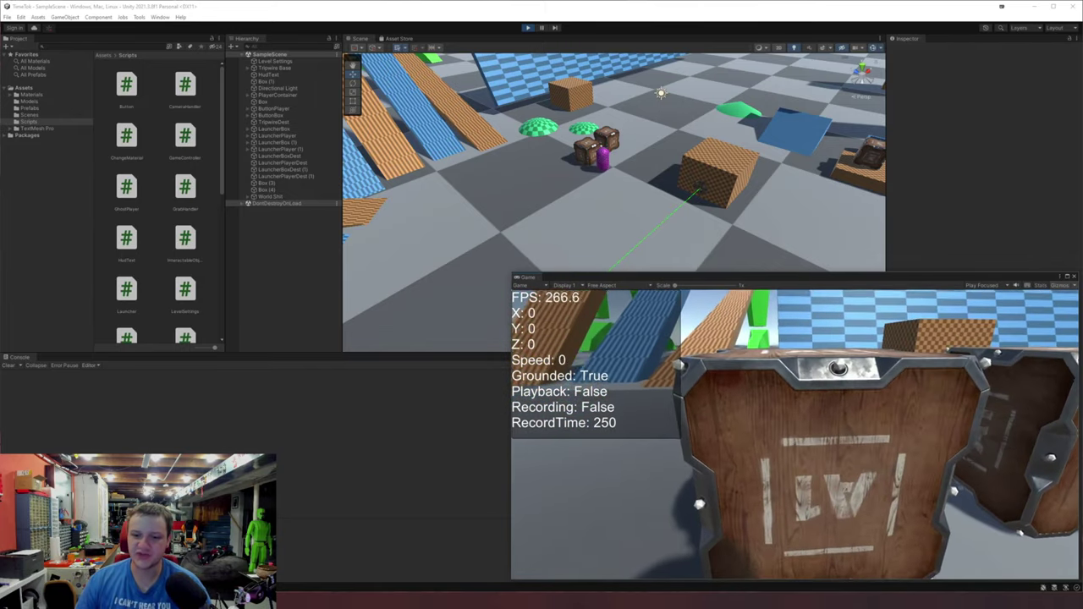
pyautogui.press('d')
pyautogui.press('a')
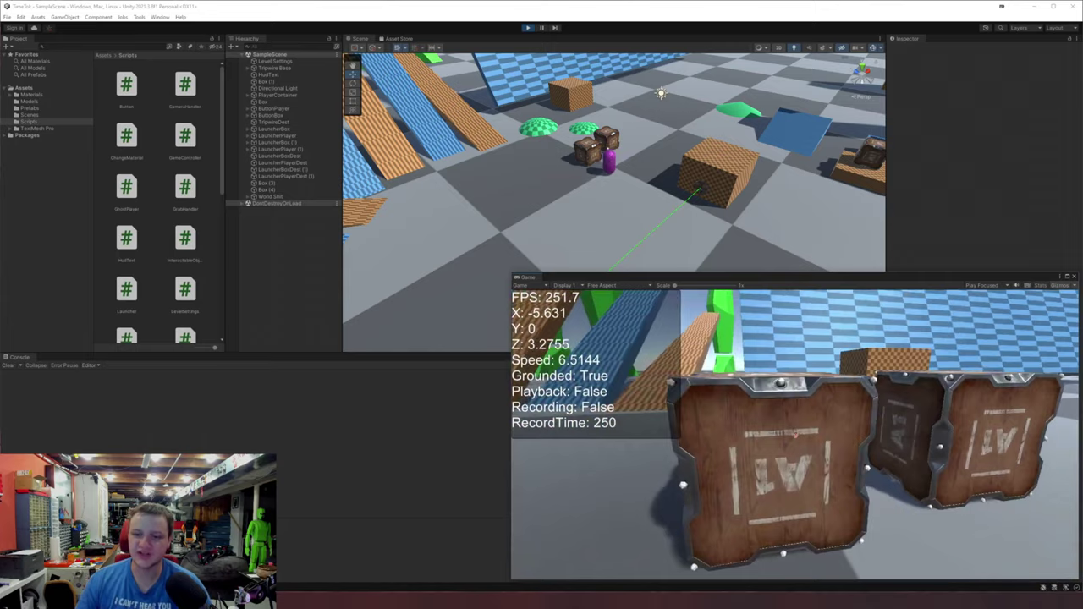
pyautogui.press('a')
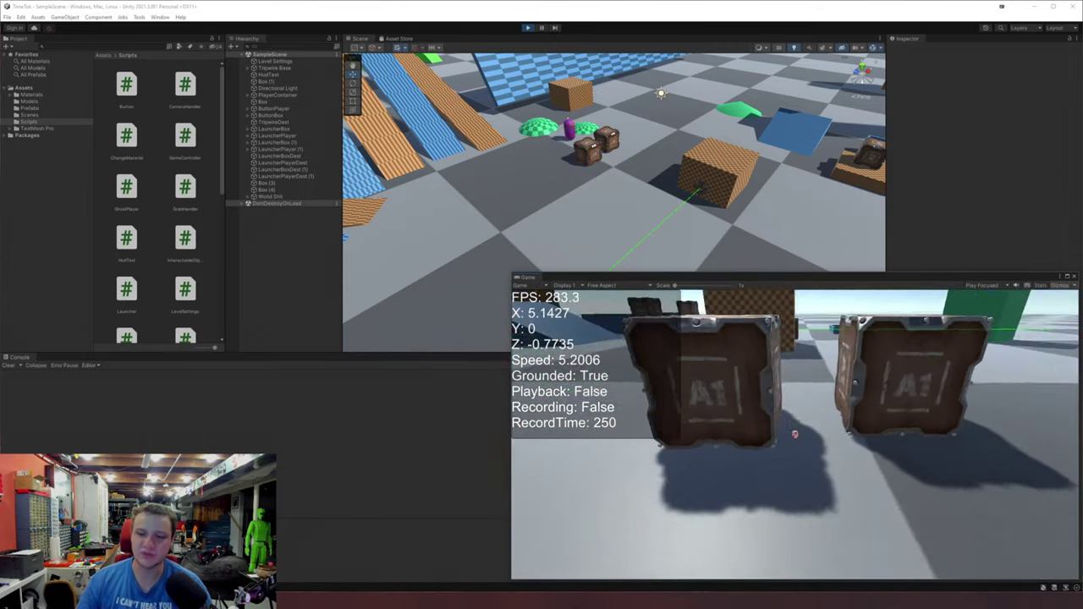
pyautogui.press('d')
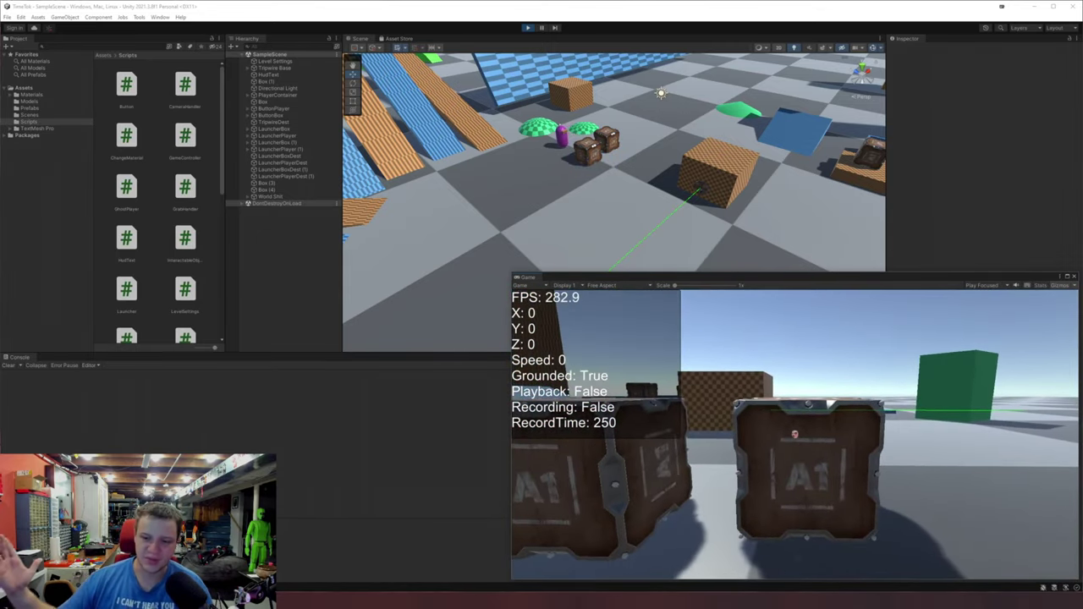
pyautogui.press('d')
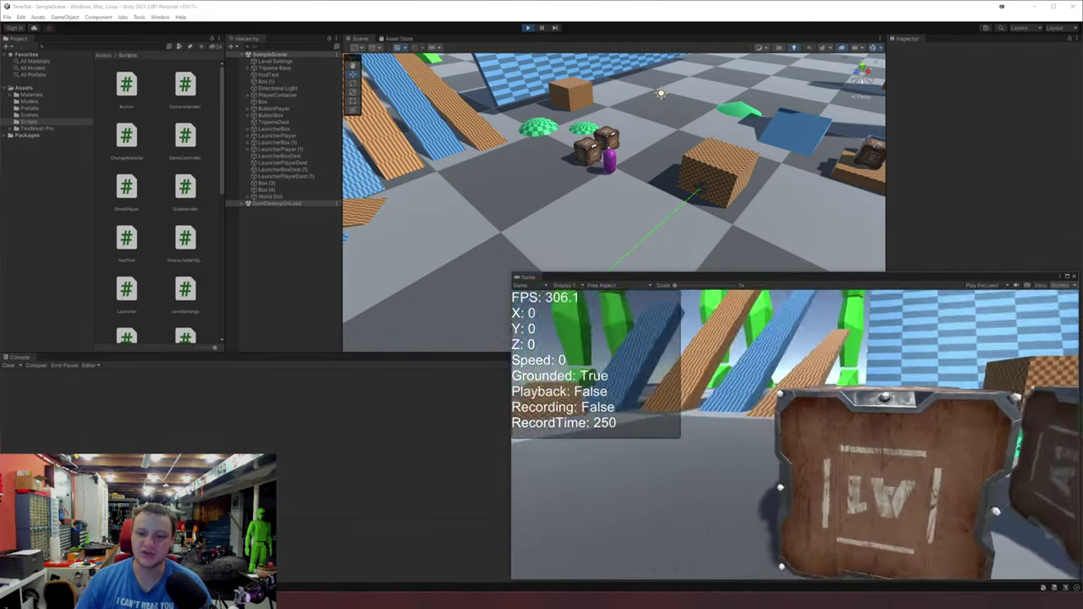
# Record a take of the player carrying the nearer crate towards the ramps, leaving it there and running onto the open floor
pyautogui.press('s')
pyautogui.press('w')
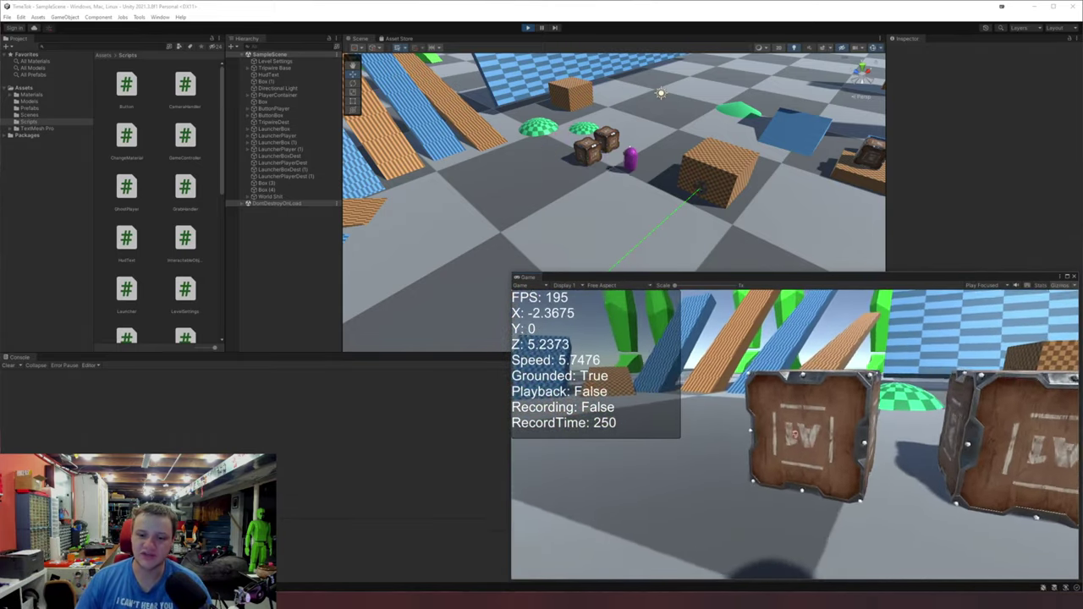
pyautogui.press('r')
pyautogui.press('a')
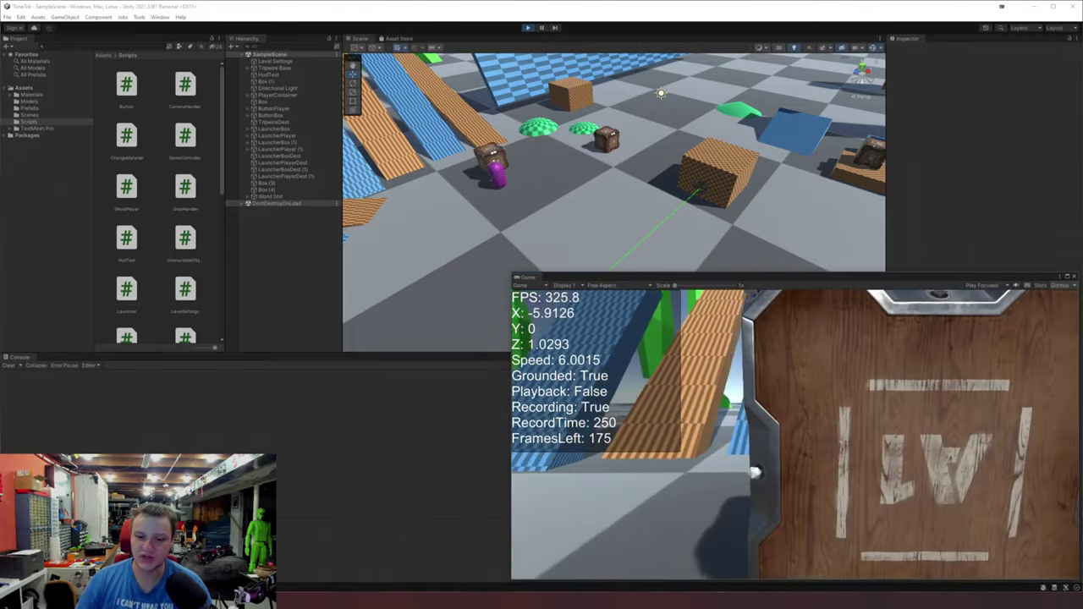
pyautogui.press('w')
pyautogui.press('space')
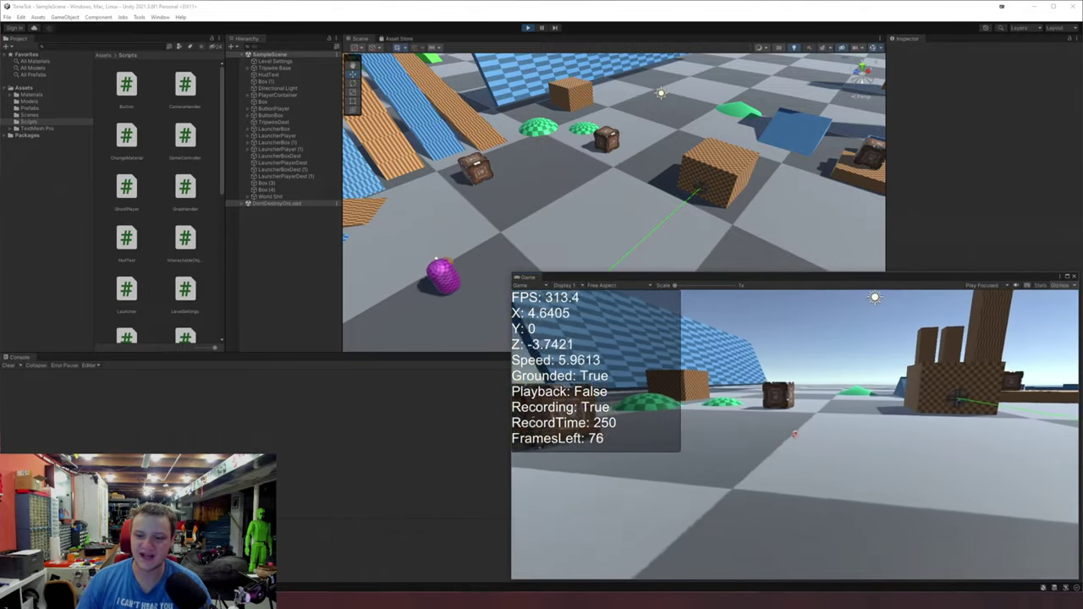
pyautogui.press('d')
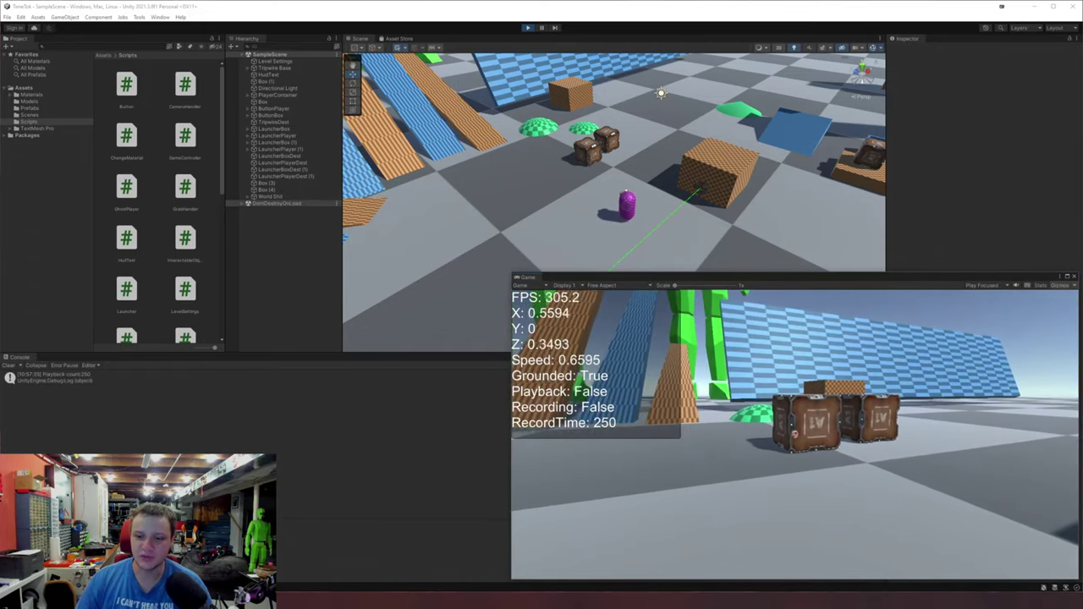
# Play back the recording and move the player around to watch the ghost player
pyautogui.press('p')
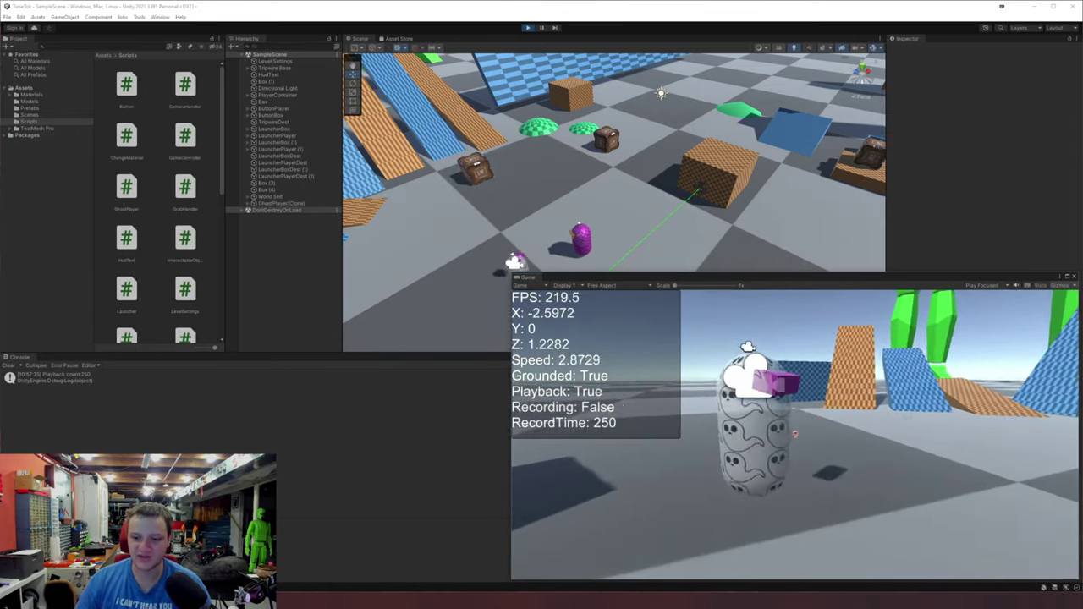
pyautogui.press('s')
pyautogui.press('d')
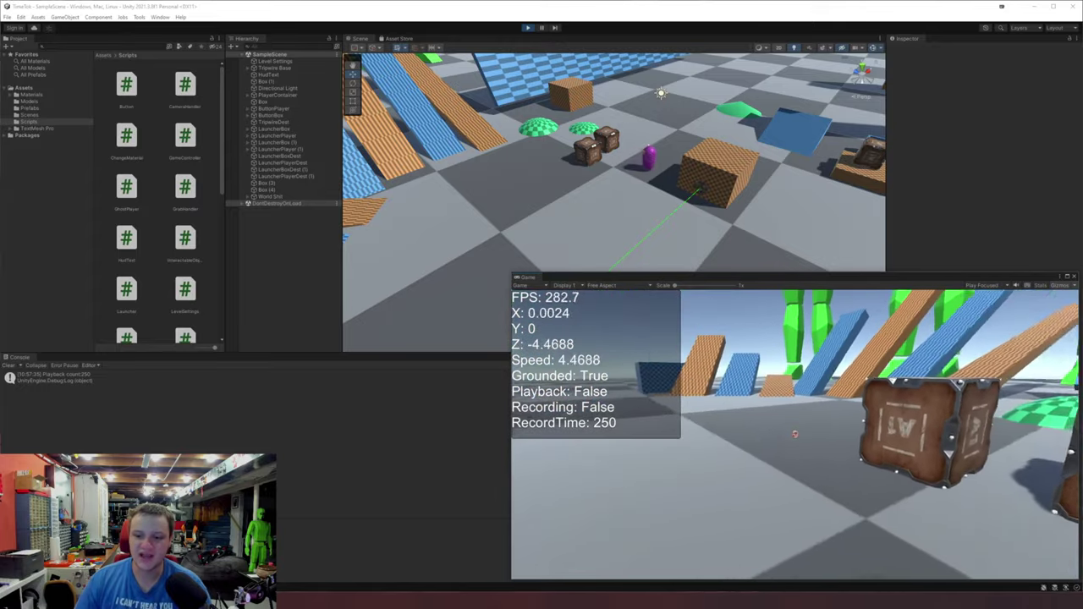
# Walk the player around the two crates to the green domes behind them
pyautogui.press('w')
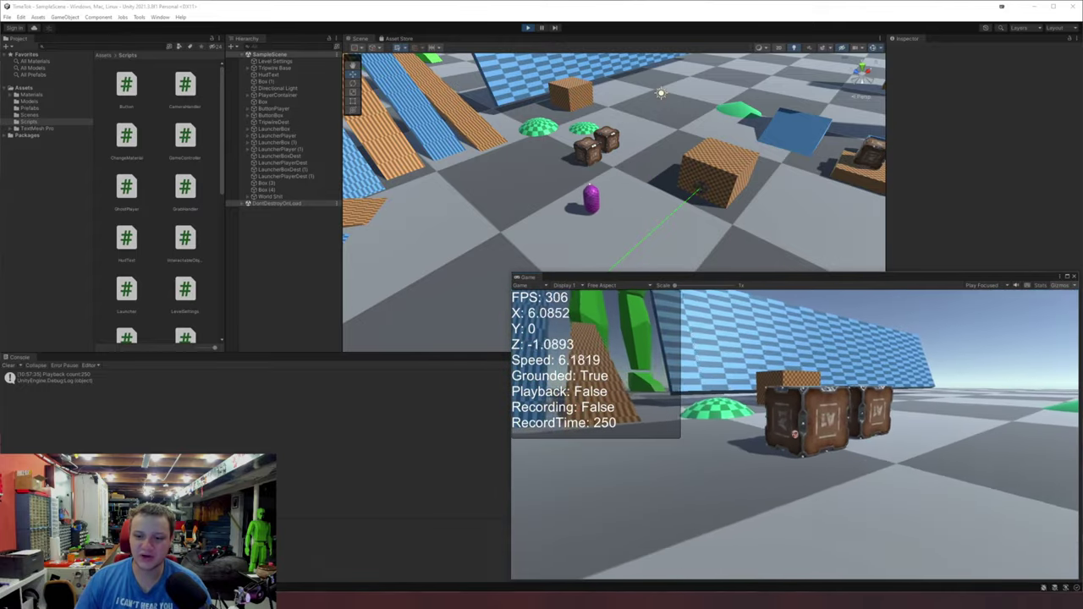
pyautogui.press('w')
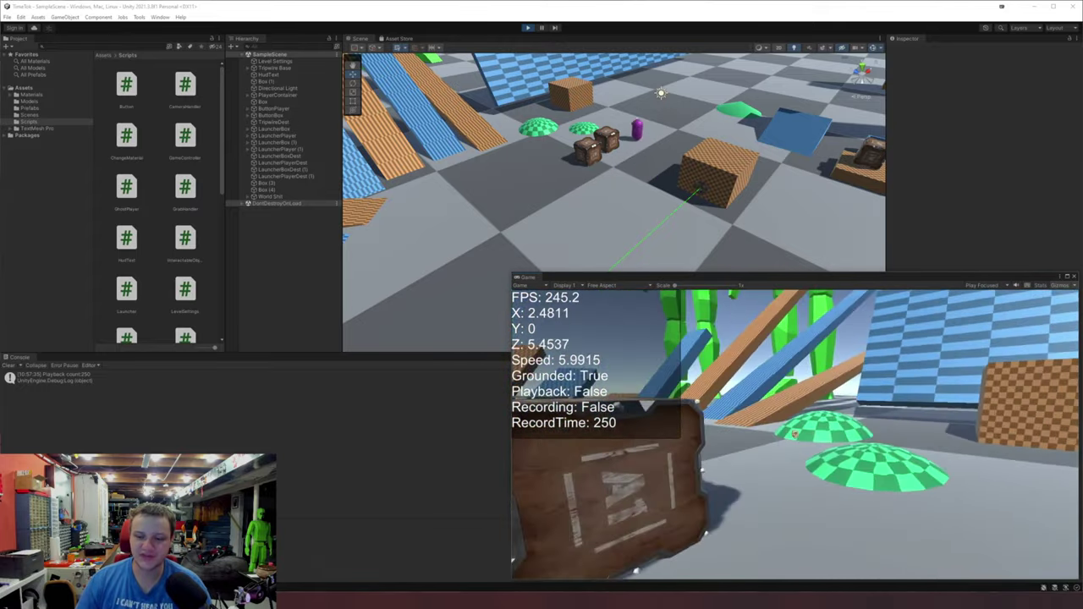
pyautogui.press('d')
pyautogui.press('s')
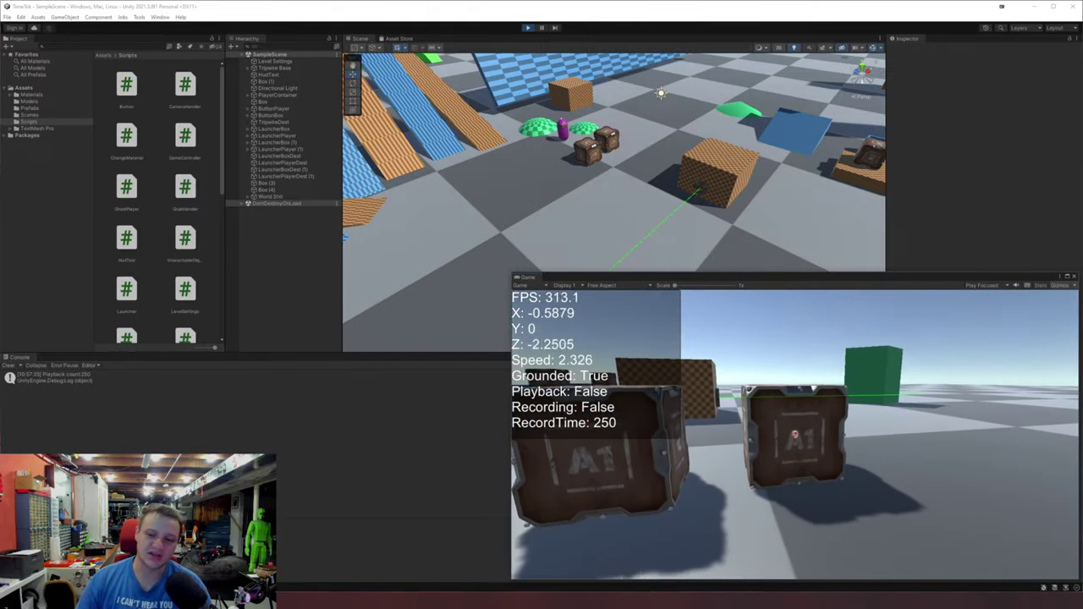
pyautogui.press('w')
# Record a second take alongside the ghost, moving one crate to the brown block and carrying the ghost's crate towards the ramps
pyautogui.press('r')
pyautogui.press('e')
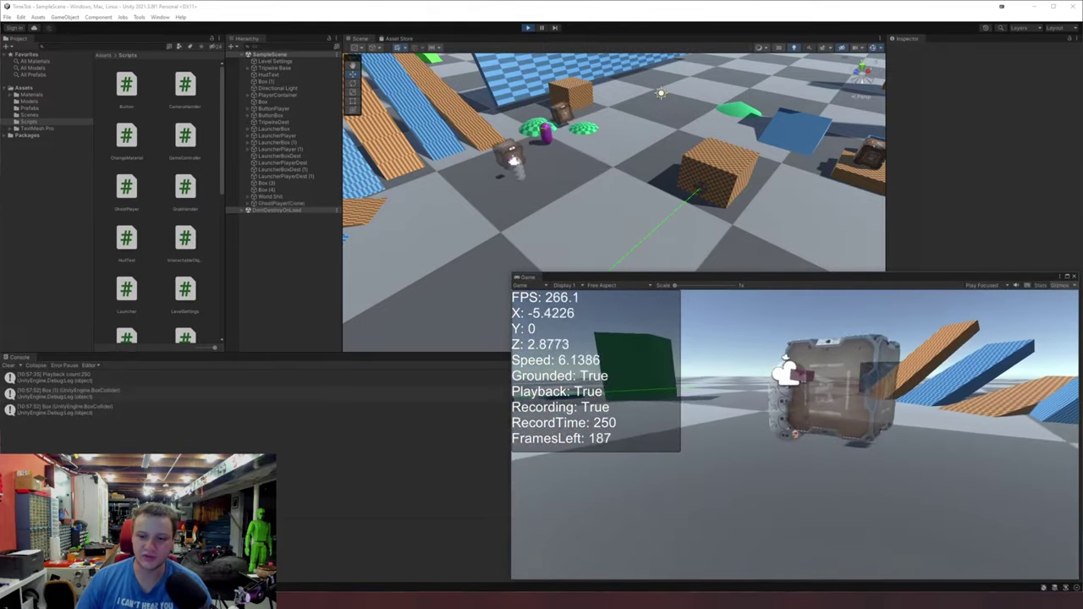
pyautogui.press('e')
pyautogui.press('d')
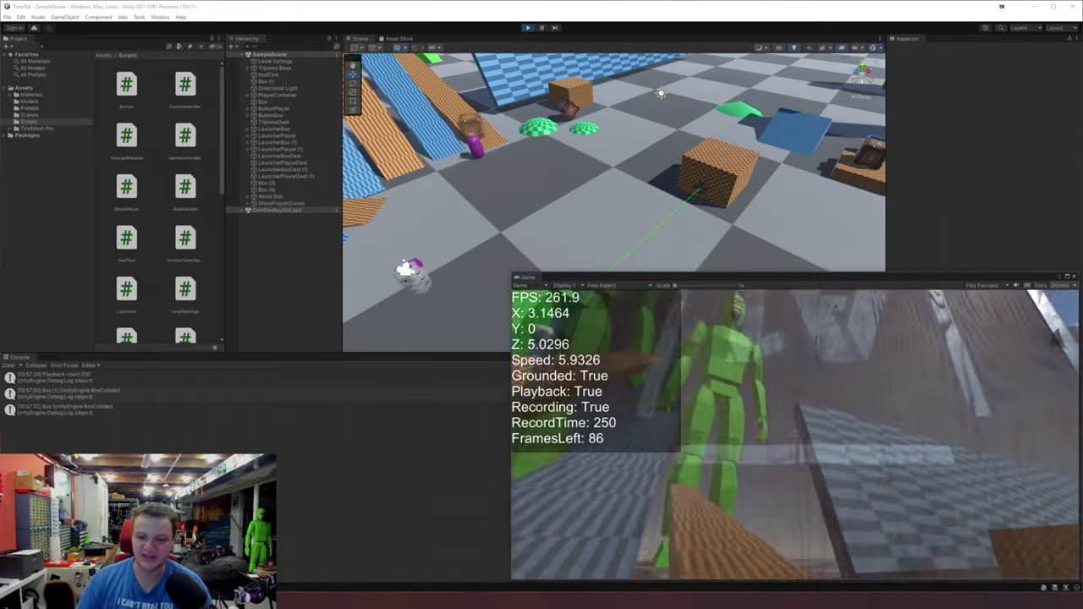
pyautogui.press('w')
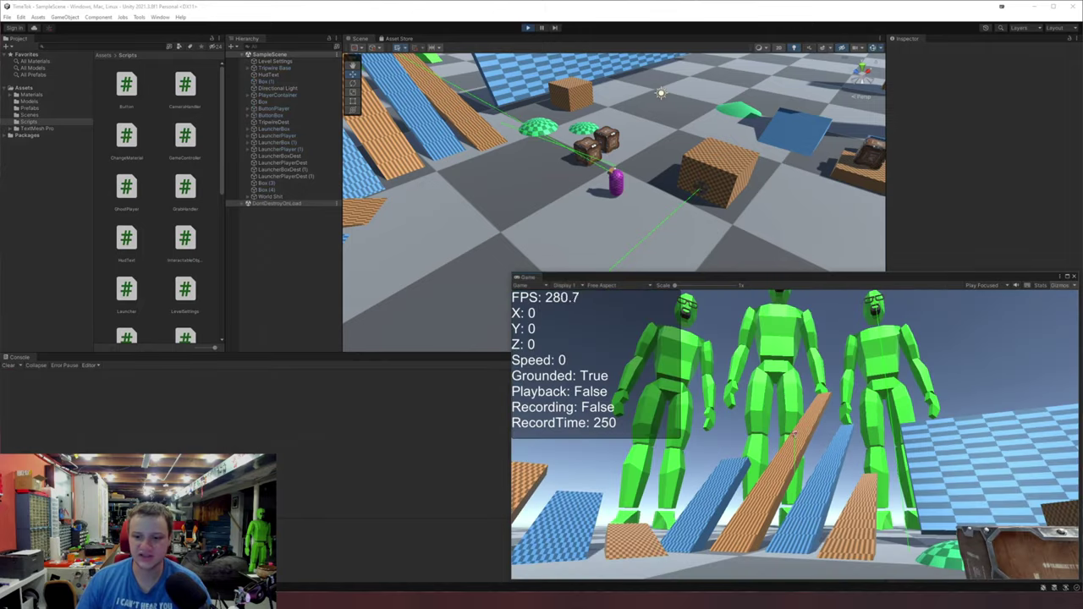
# Record a new take of the player moving the nearer crate beside the green dome and backing away onto the open floor
pyautogui.press('d')
pyautogui.press('w')
pyautogui.press('e')
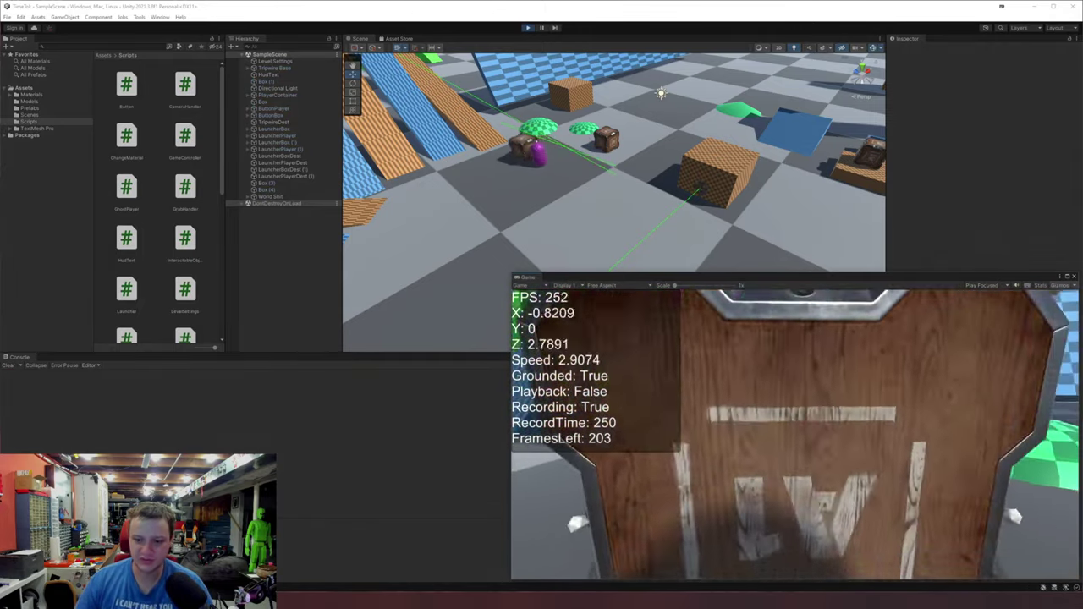
pyautogui.press('s')
pyautogui.press('w')
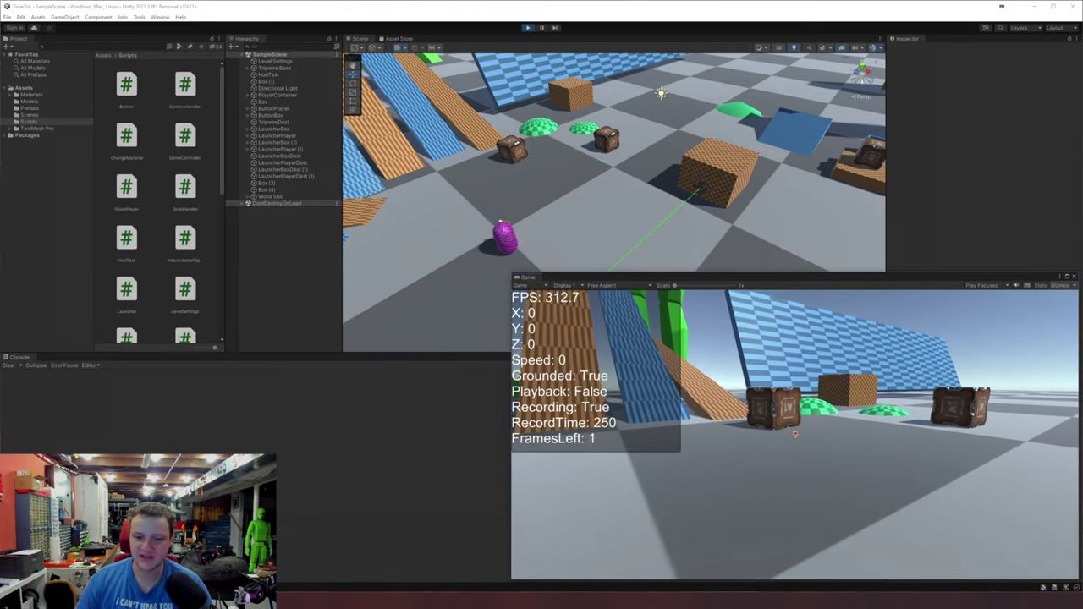
# Record another take alongside the ghost, throwing the other crate towards the blue ramp and taking the ghost's crate towards the striped ramps
pyautogui.press('w')
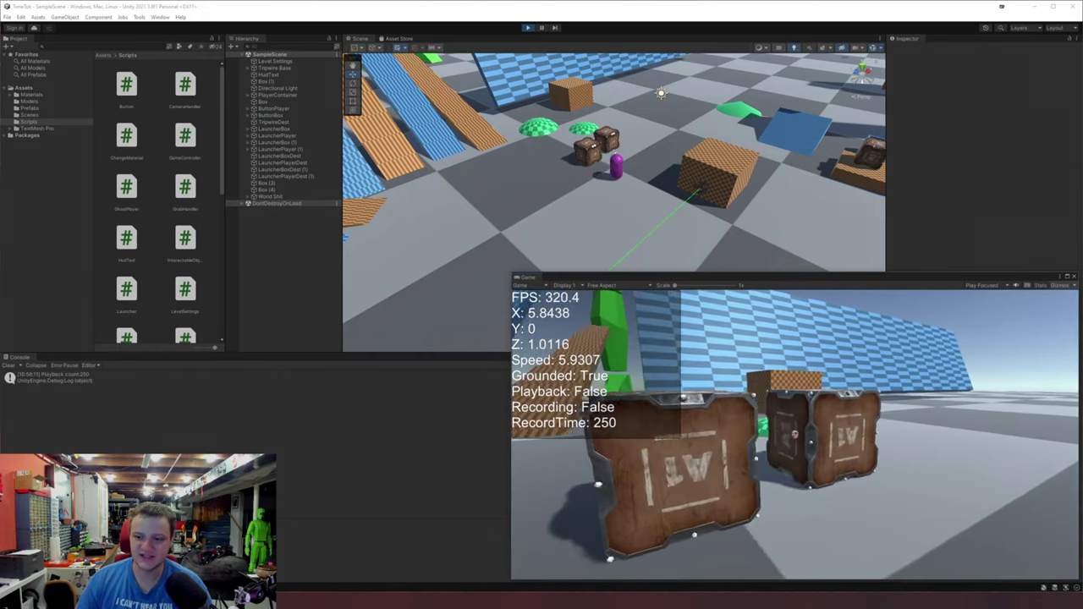
pyautogui.press('r')
pyautogui.press('d')
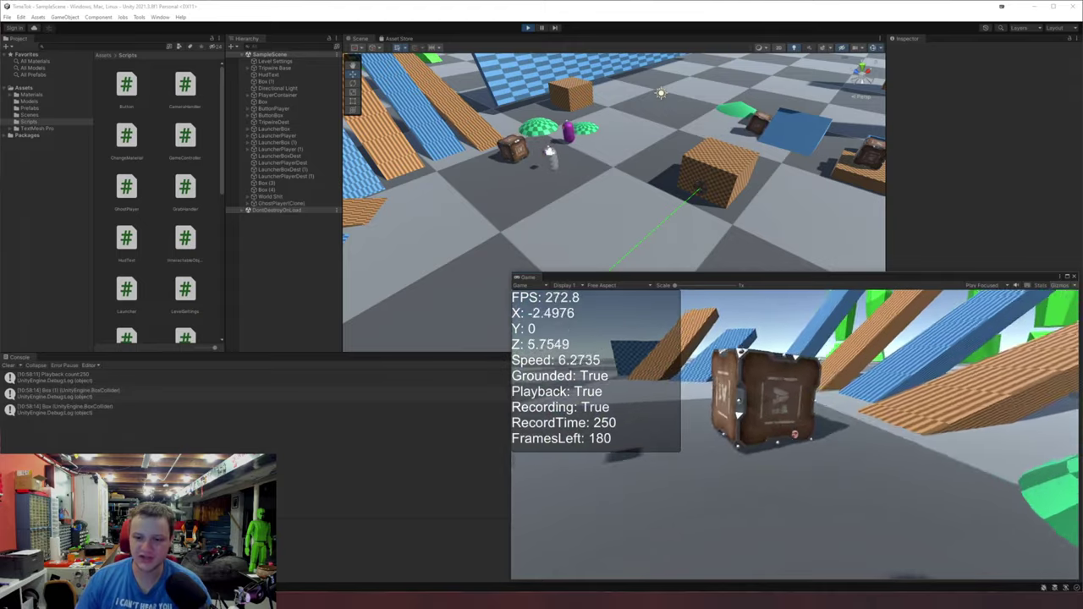
pyautogui.press('e')
pyautogui.press('a')
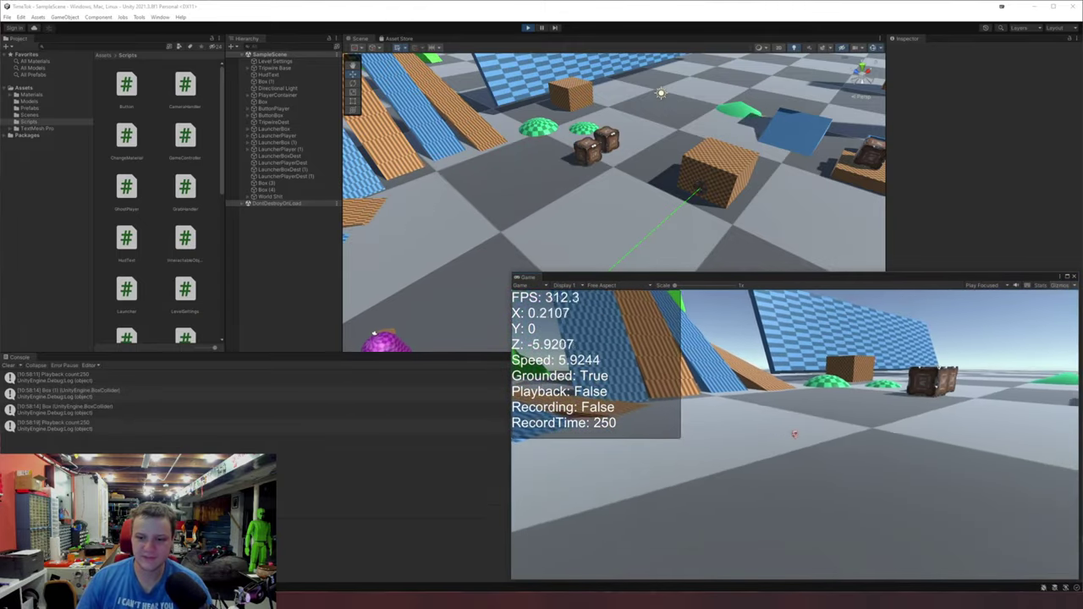
# Play back both recordings and watch the two ghost players from the open floor
pyautogui.press('d')
pyautogui.press('a')
pyautogui.press('p')
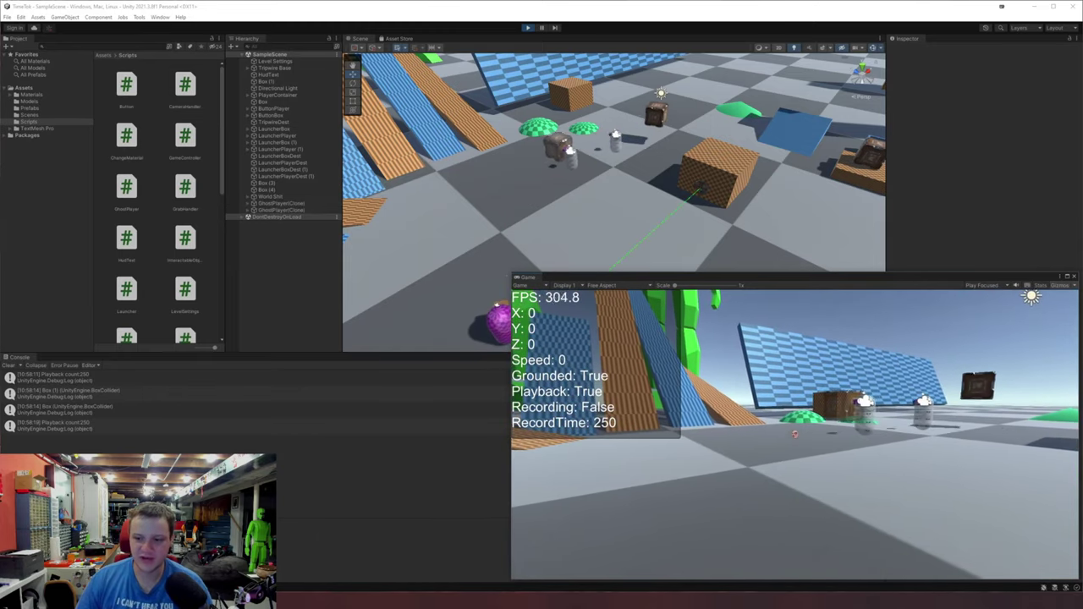
pyautogui.press('a')
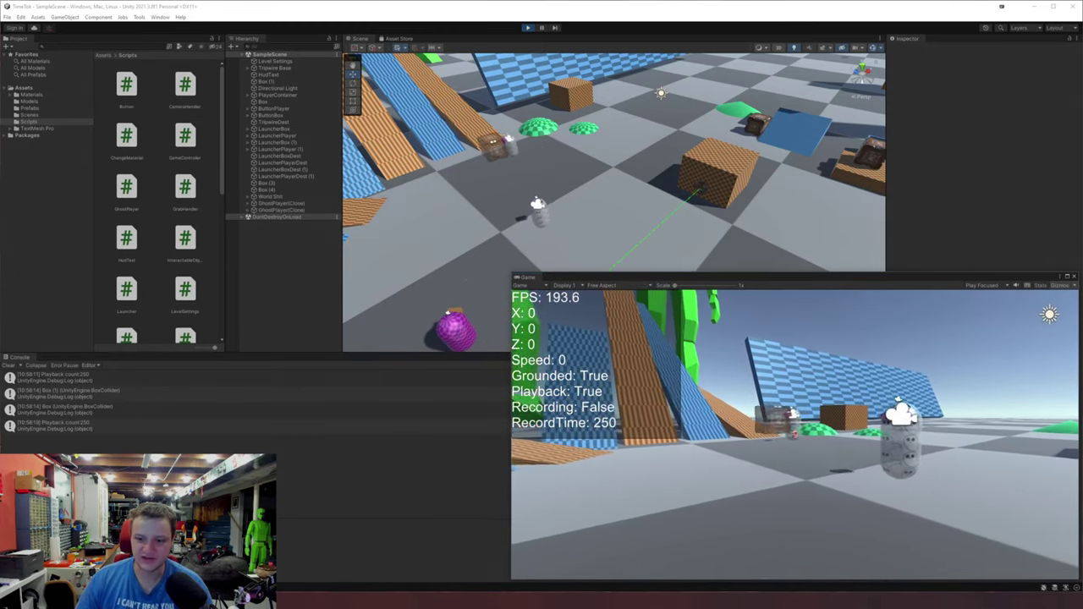
# Follow the two ghost players with the camera as they carry the crate across the floor until playback ends
pyautogui.press('a')
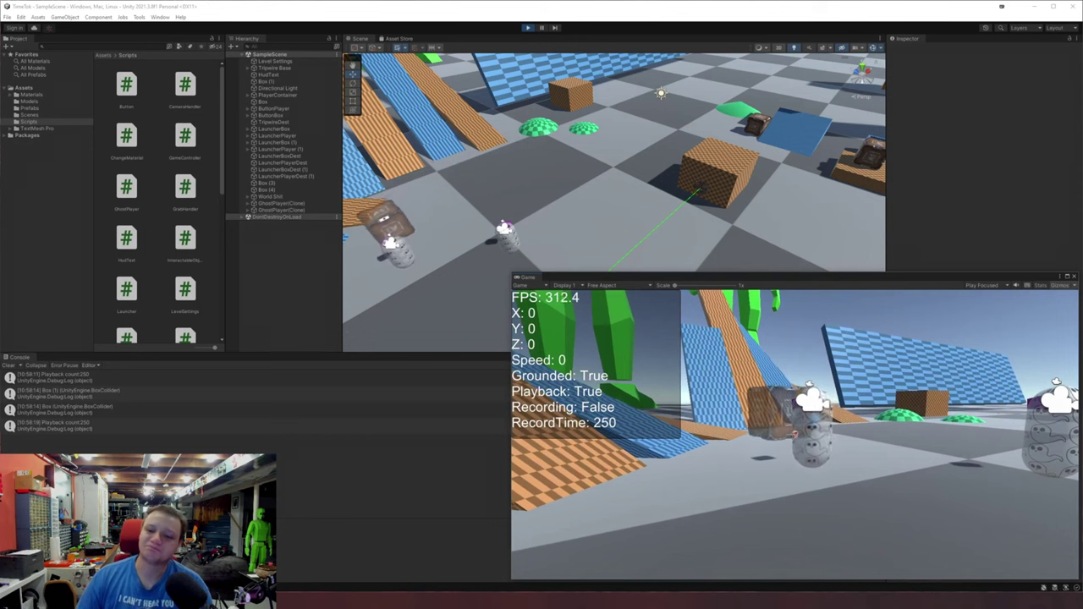
pyautogui.press('d')
pyautogui.press('s')
pyautogui.press('a')
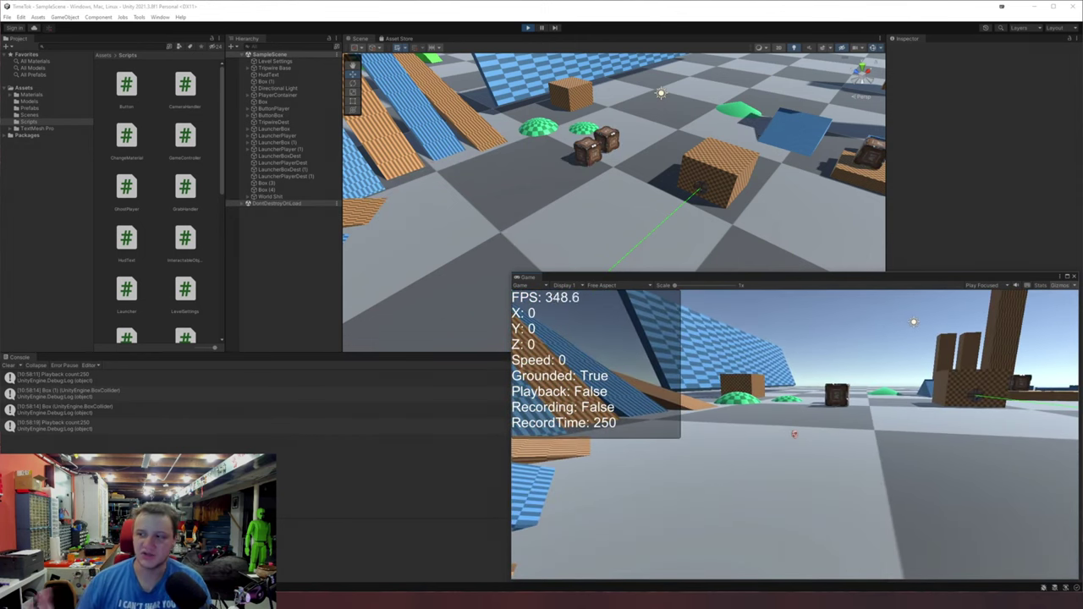
# Walk the player across the floor to the brown block and through the tripwire in front of it
pyautogui.press('w')
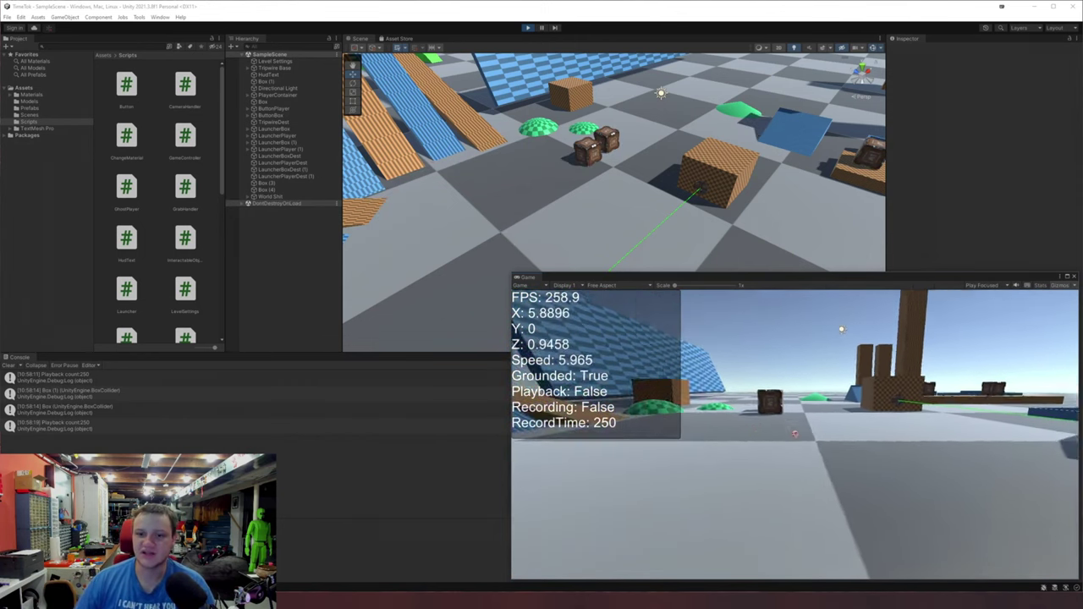
pyautogui.press('d')
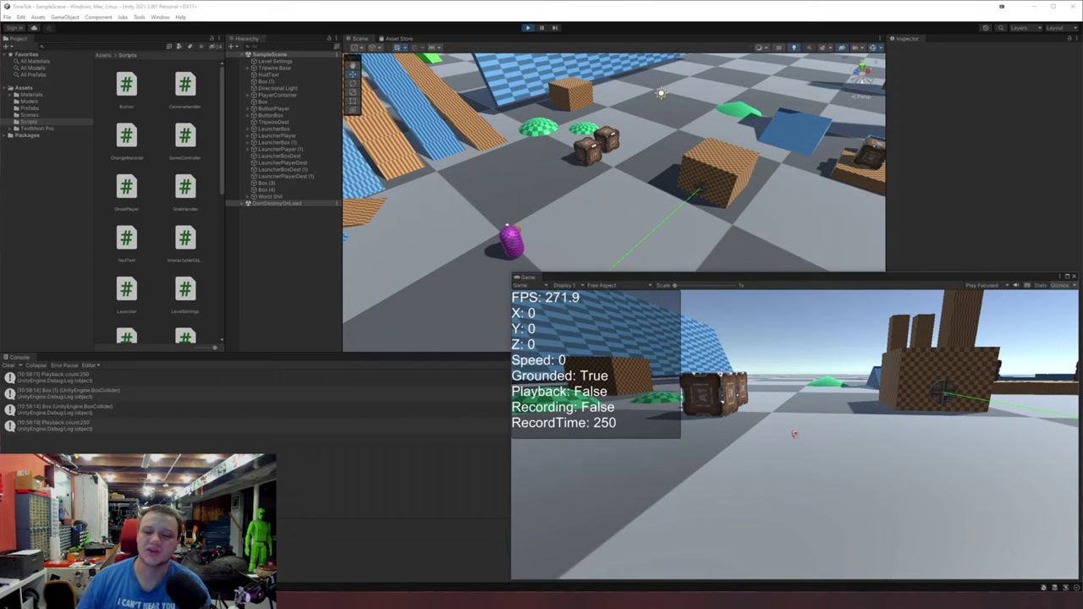
pyautogui.press('w')
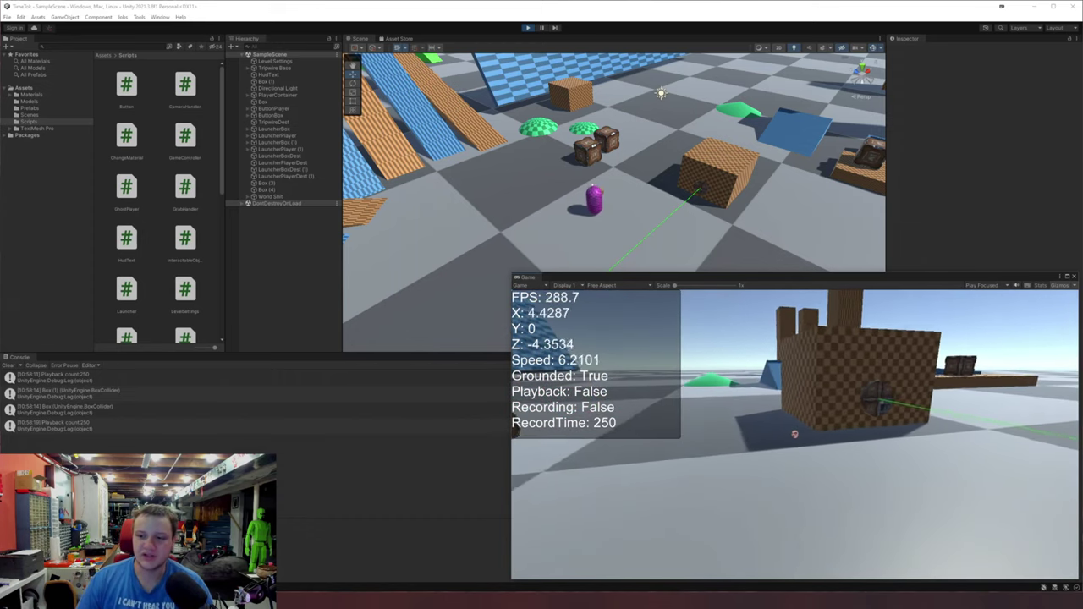
pyautogui.press('d')
pyautogui.press('a')
pyautogui.press('d')
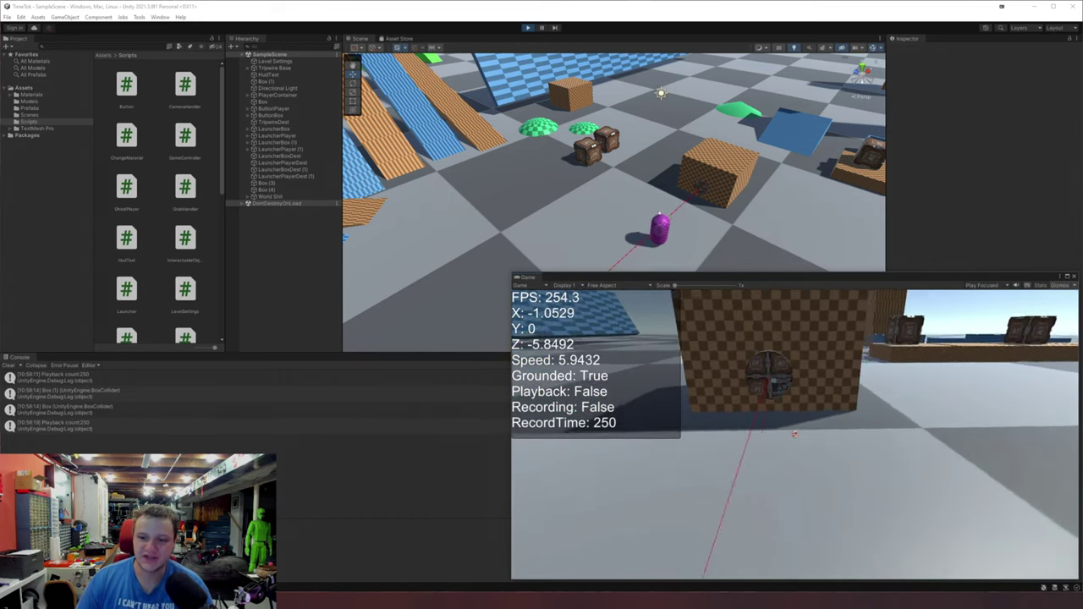
pyautogui.press('a')
pyautogui.press('d')
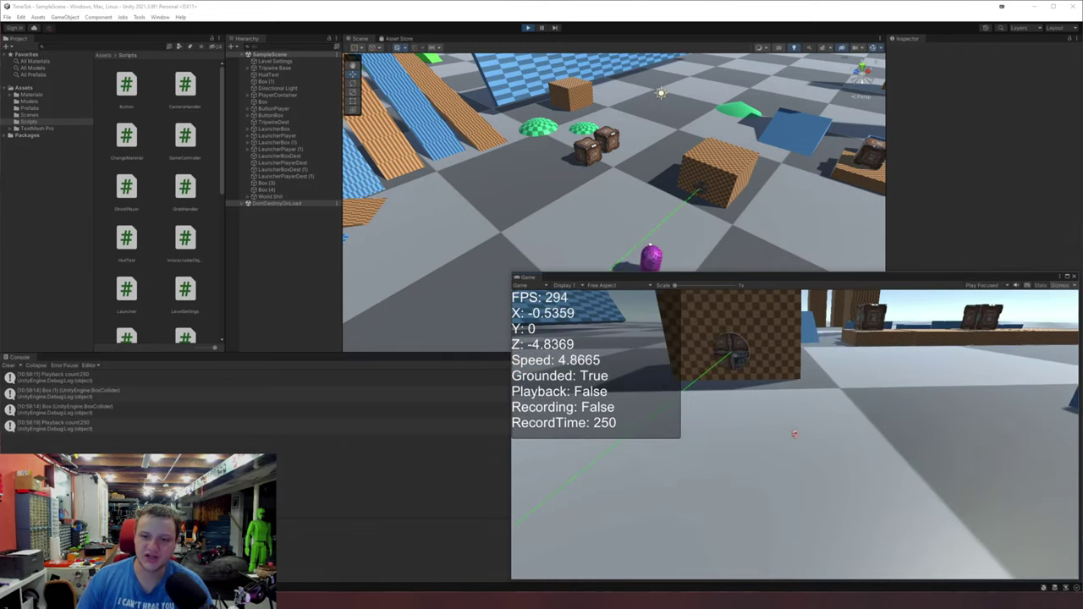
# Record a take alongside the ghost, carrying the nearer crate across the tripwire and releasing it on the far side
pyautogui.press('w')
pyautogui.press('w')
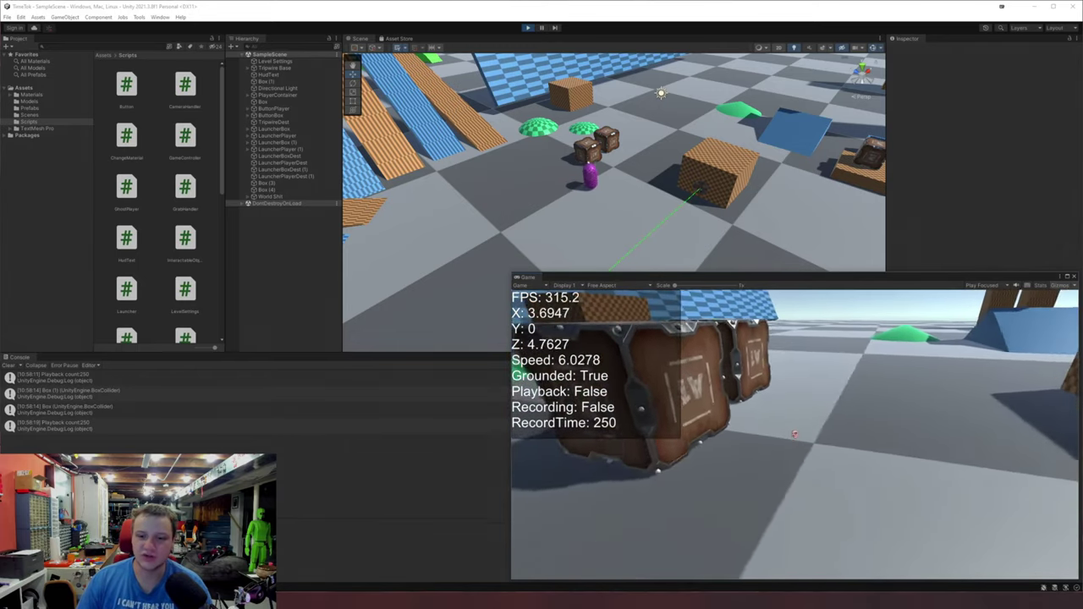
pyautogui.press('e')
pyautogui.press('r')
pyautogui.press('w')
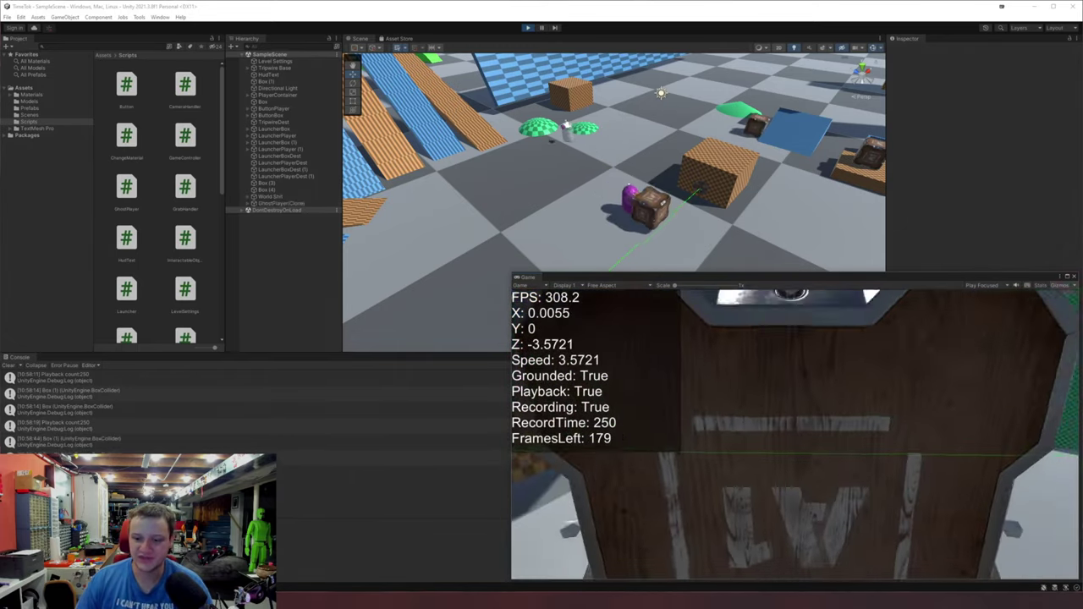
pyautogui.press('s')
pyautogui.press('w')
pyautogui.press('w')
pyautogui.press('e')
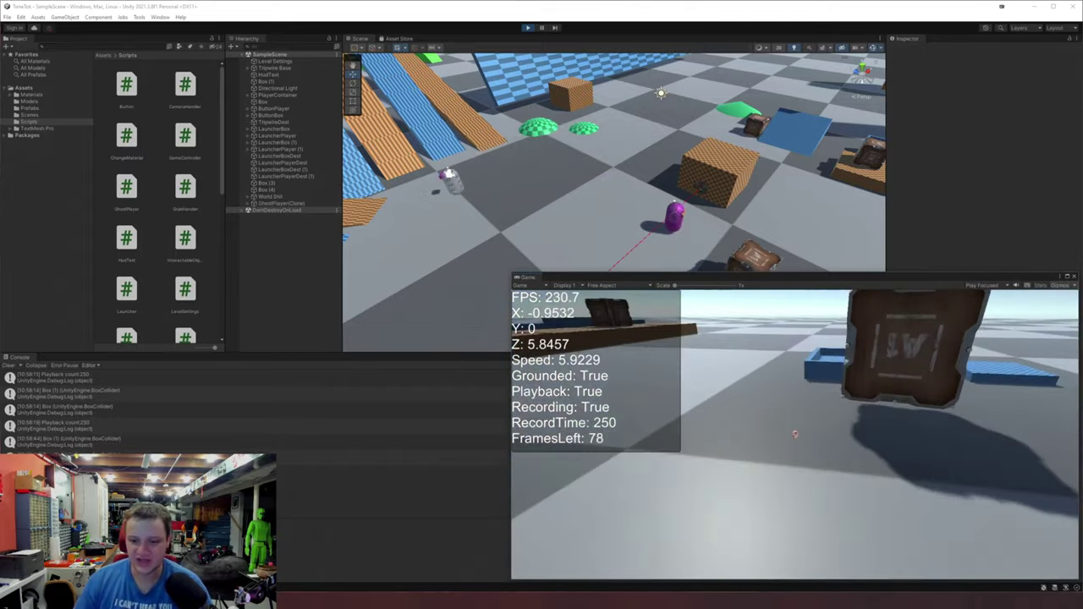
pyautogui.press('s')
# Play back the two recordings and watch the ghost players move the crate across the tripwire
pyautogui.press('w')
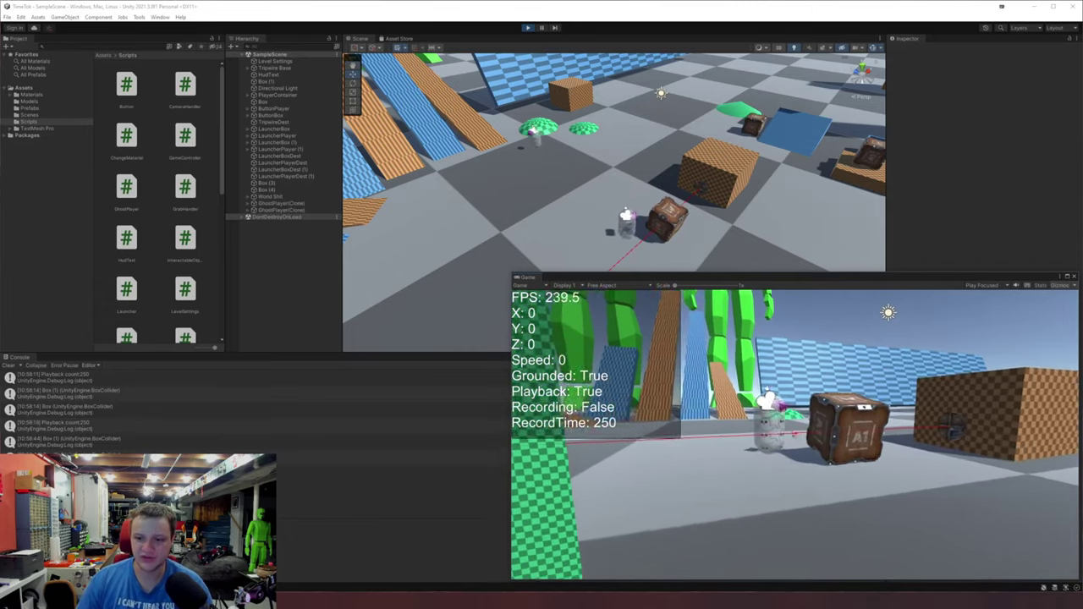
pyautogui.press('w')
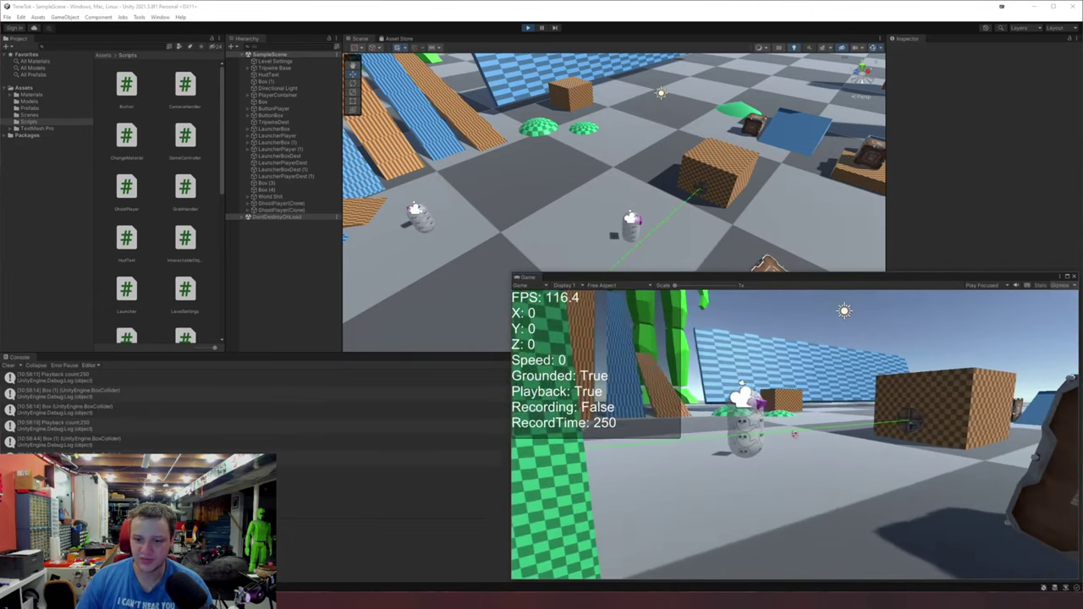
pyautogui.press('s')
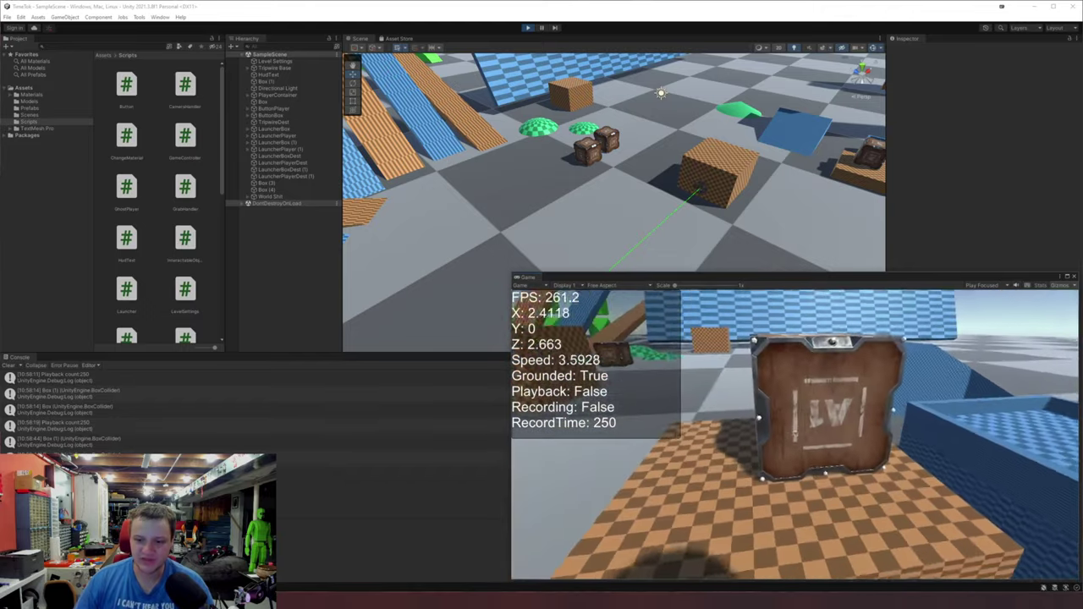
# Record a third take on the brown platform alongside the two ghosts, throwing one crate towards the brown pillars and picking up another
pyautogui.press('r')
pyautogui.press('w')
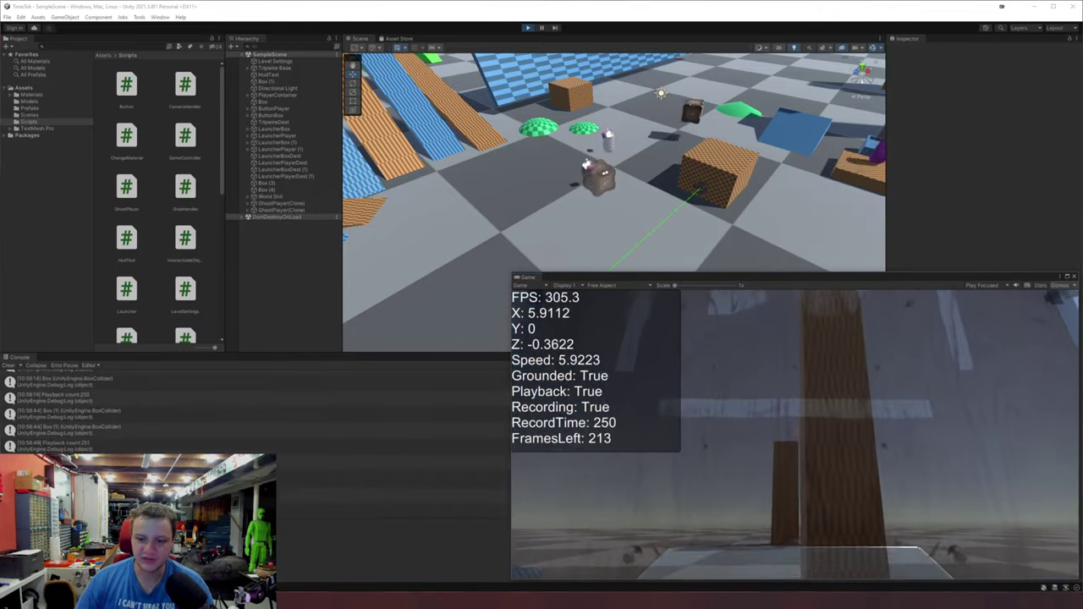
pyautogui.press('s')
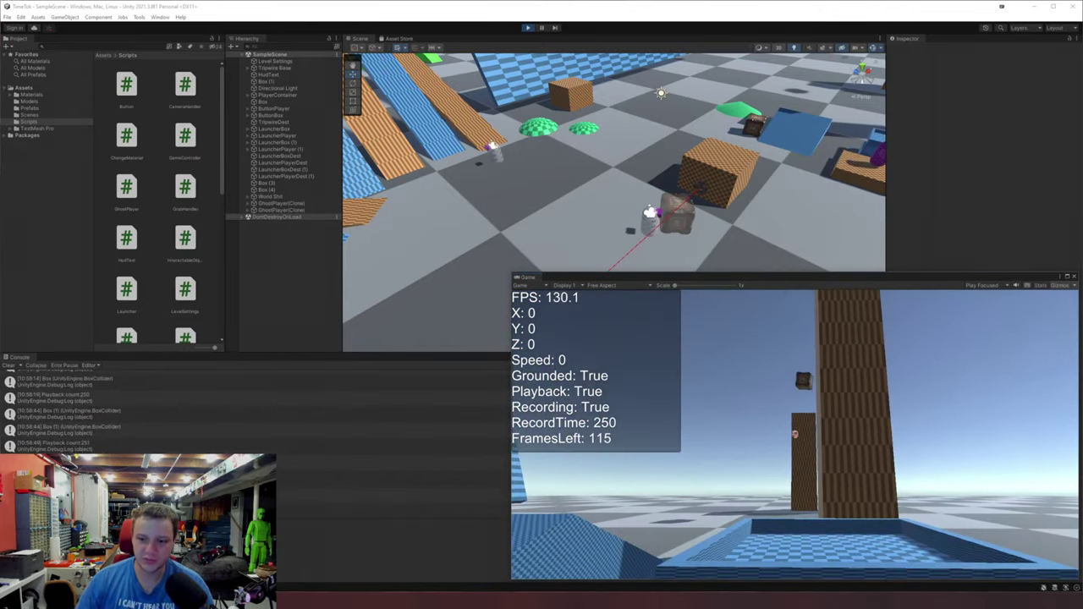
pyautogui.press('w')
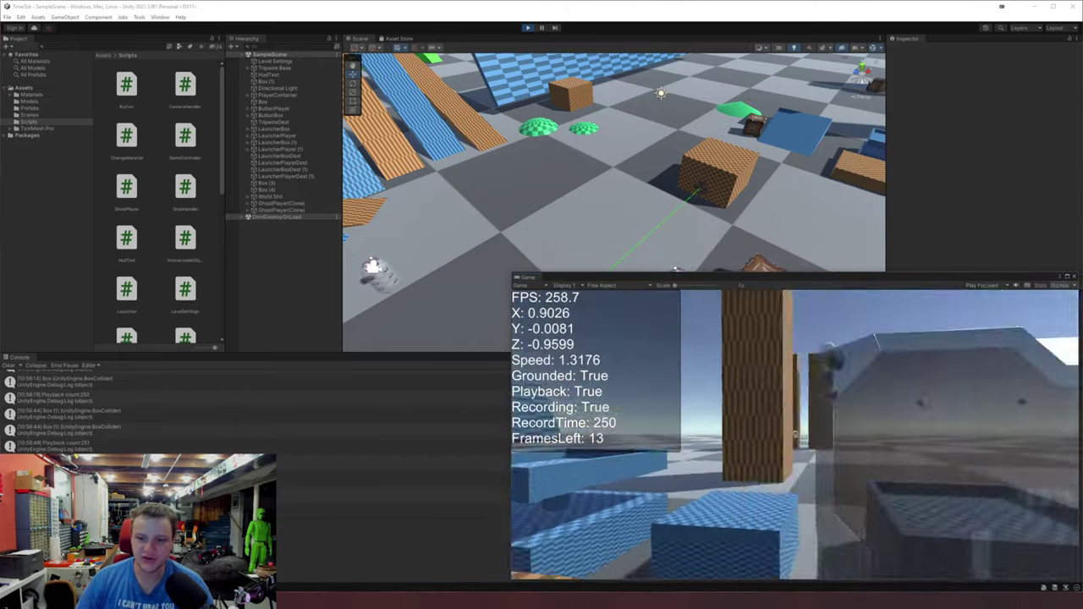
pyautogui.press('w')
# Record a fourth take alongside the three ghosts, handling a platform crate and jumping over the blue tray
pyautogui.press('r')
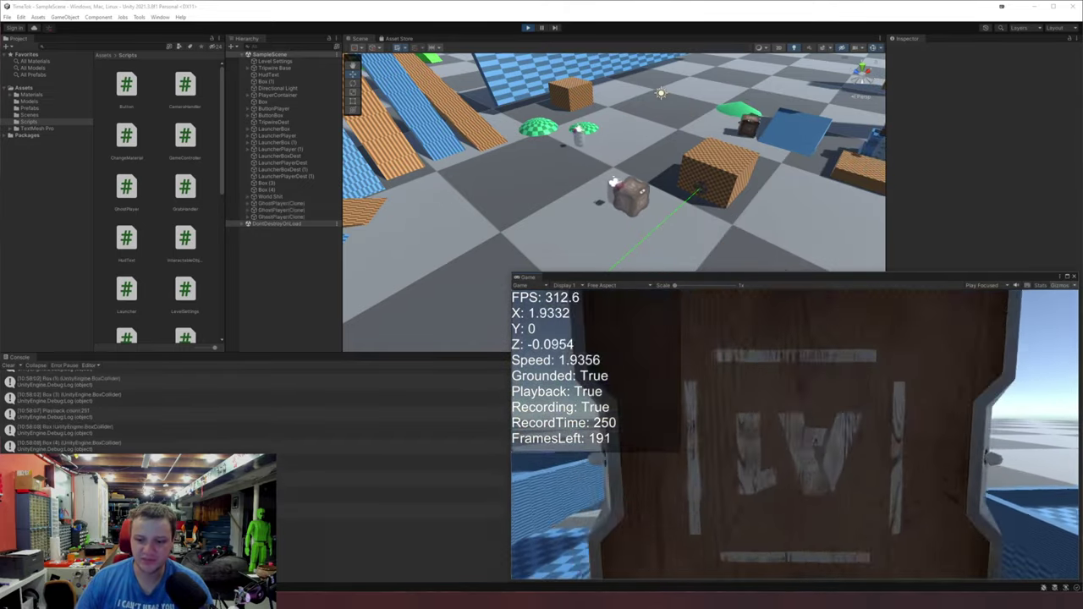
pyautogui.press('s')
pyautogui.press('d')
pyautogui.press('space')
pyautogui.press('w')
pyautogui.press('space')
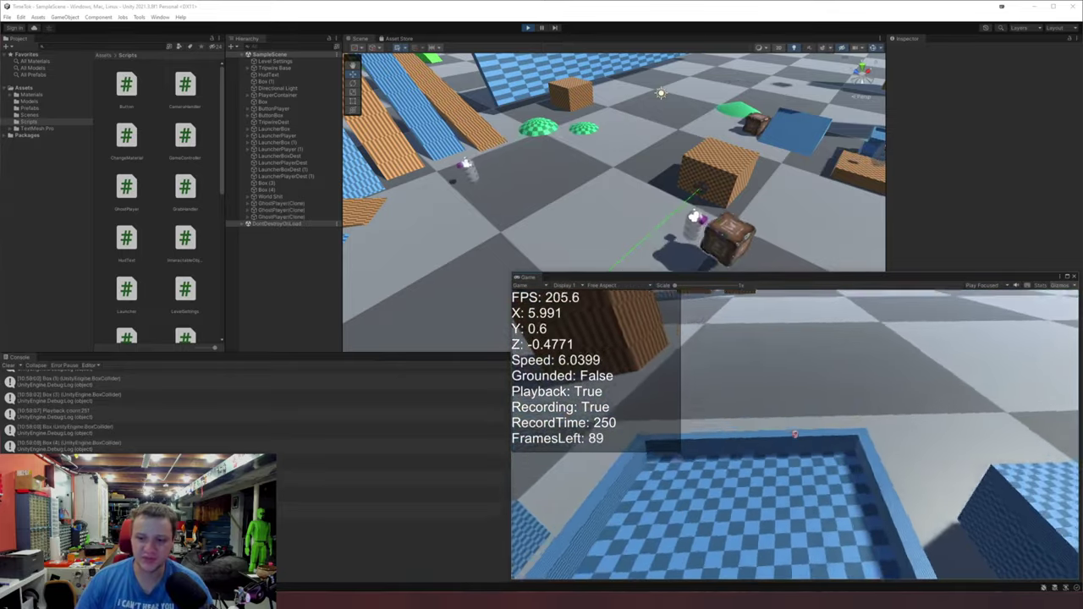
pyautogui.press('s')
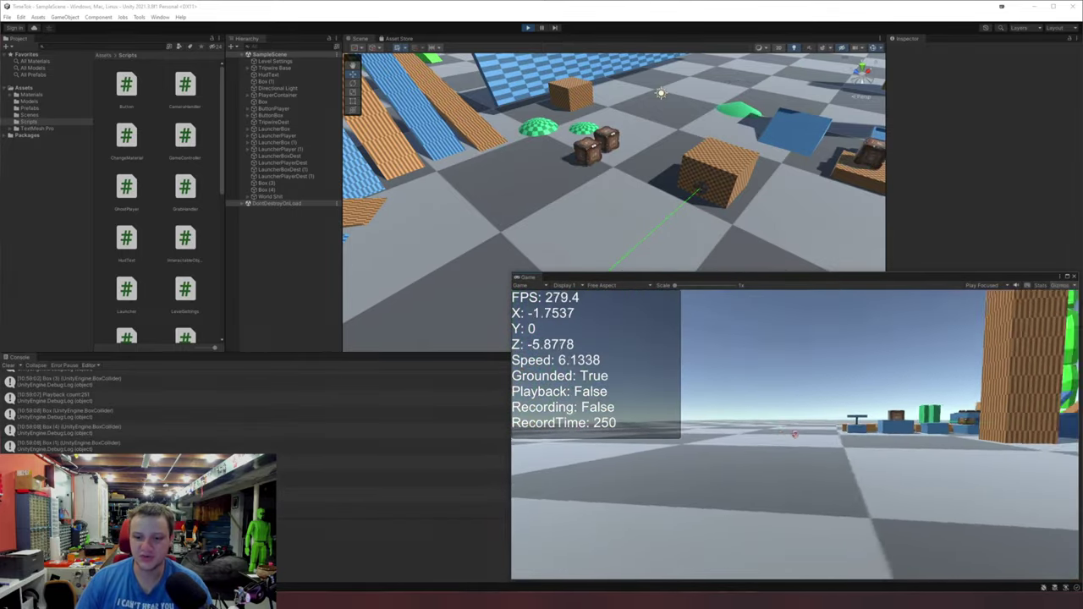
# Walk the player past the brown block and around the two crates onto the open floor
pyautogui.press('w')
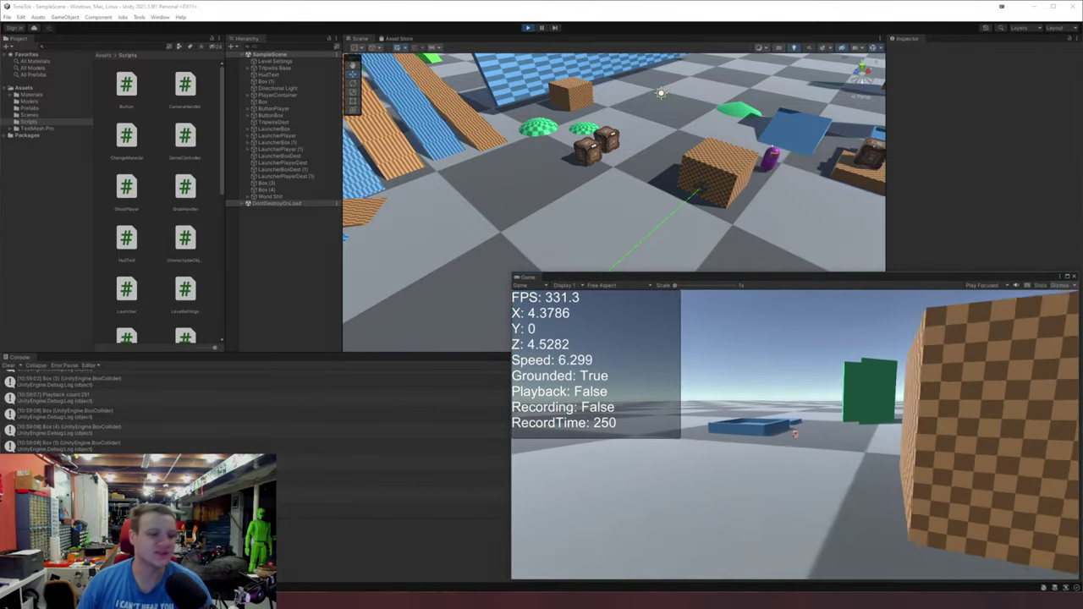
pyautogui.press('w')
pyautogui.press('d')
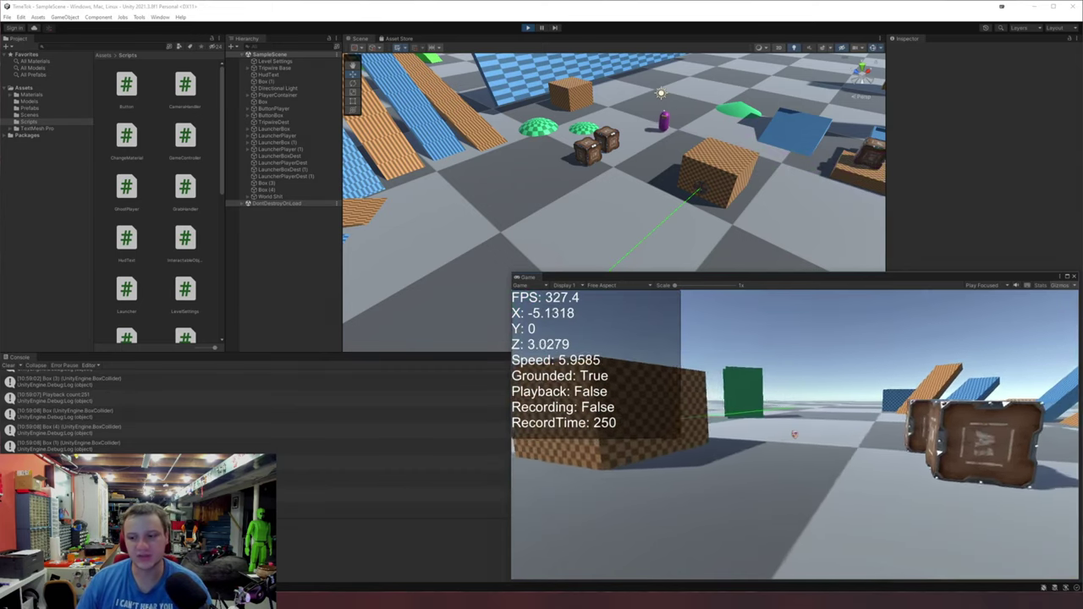
pyautogui.press('d')
pyautogui.press('w')
pyautogui.press('a')
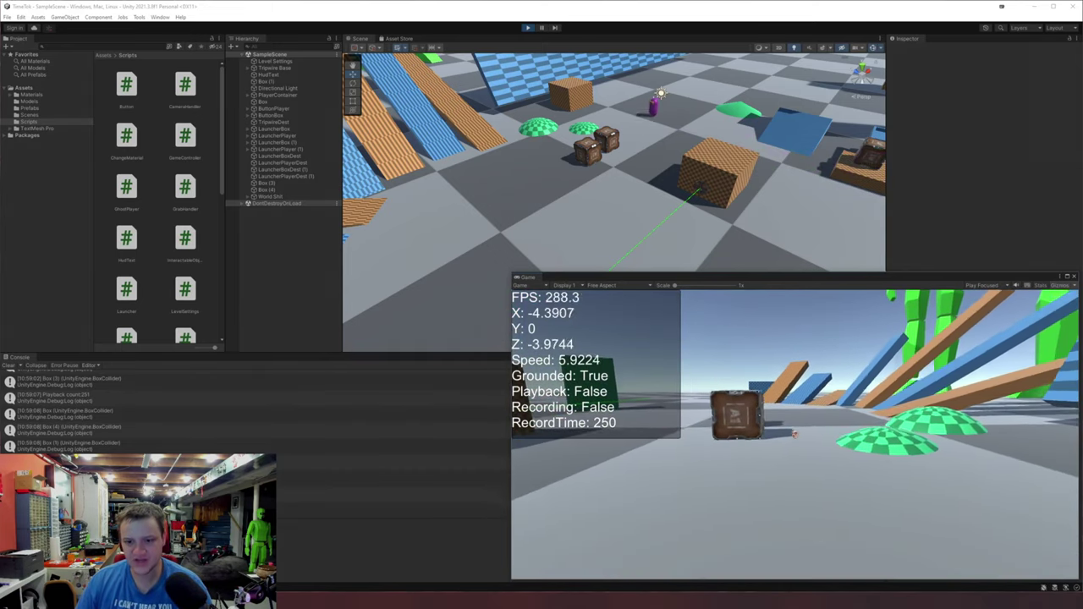
pyautogui.press('w')
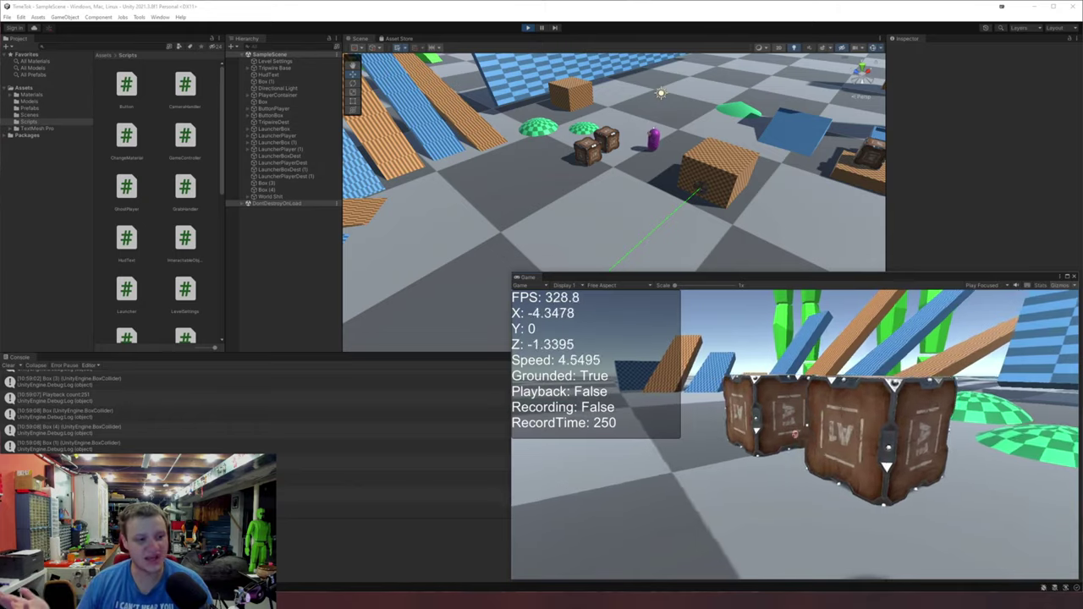
pyautogui.press('s')
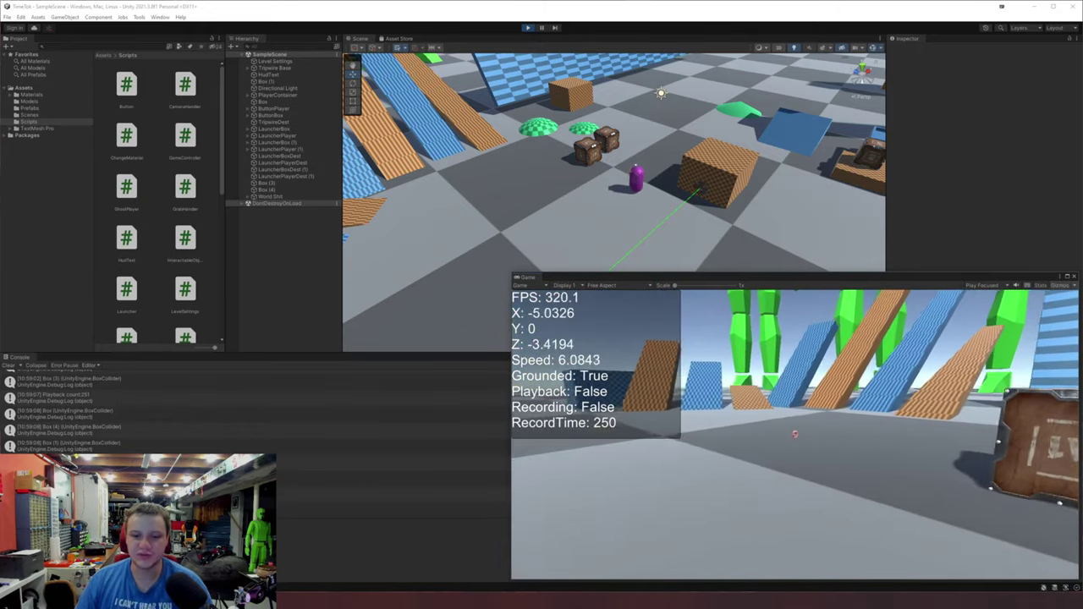
pyautogui.press('a')
# Play back all four recordings and watch the ghost players from the floor near the striped ramps
pyautogui.press('p')
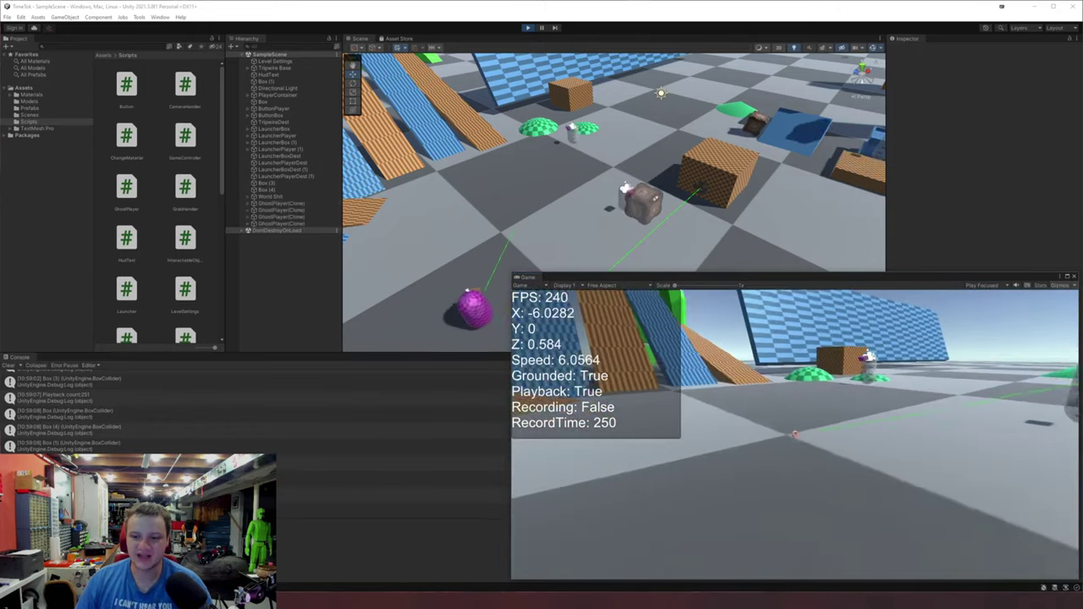
pyautogui.press('w')
pyautogui.press('d')
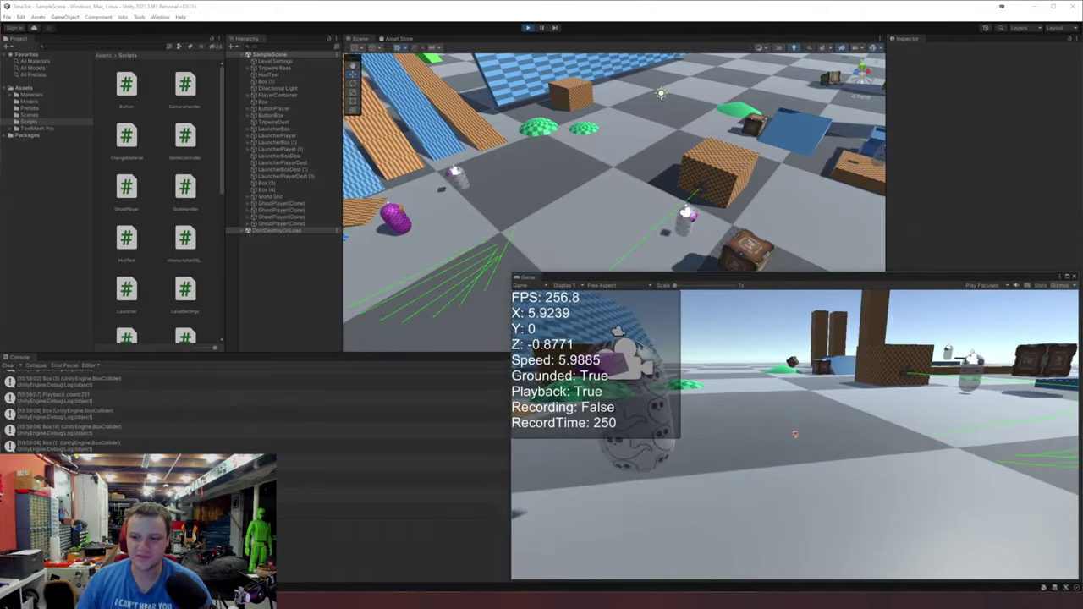
pyautogui.press('s')
pyautogui.press('d')
pyautogui.press('w')
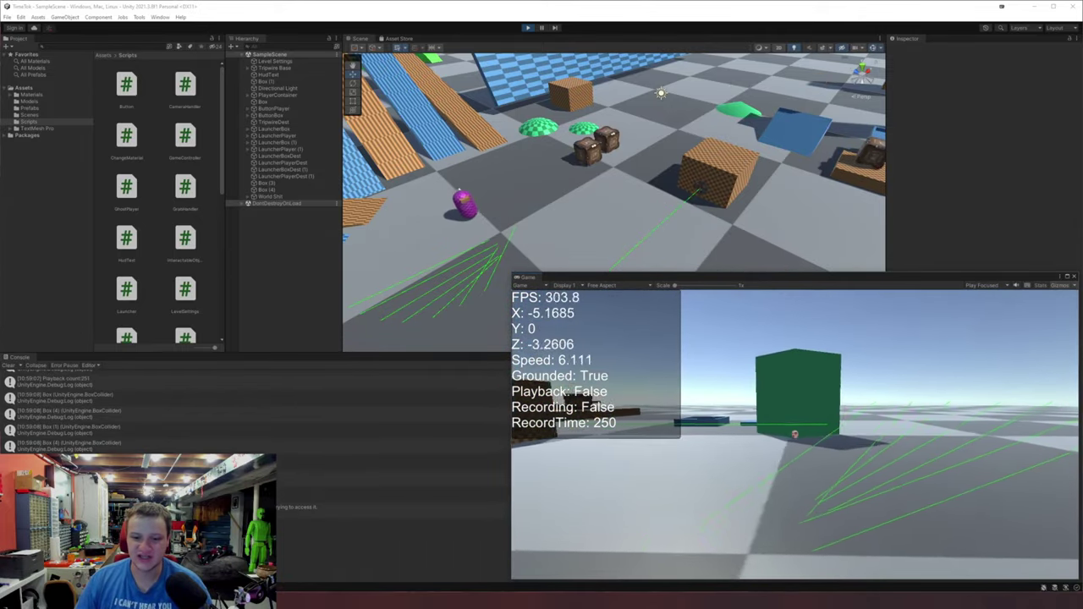
# Return to the two crates, replay the four ghost players and watch them handle the crates from different sides
pyautogui.press('d')
pyautogui.press('w')
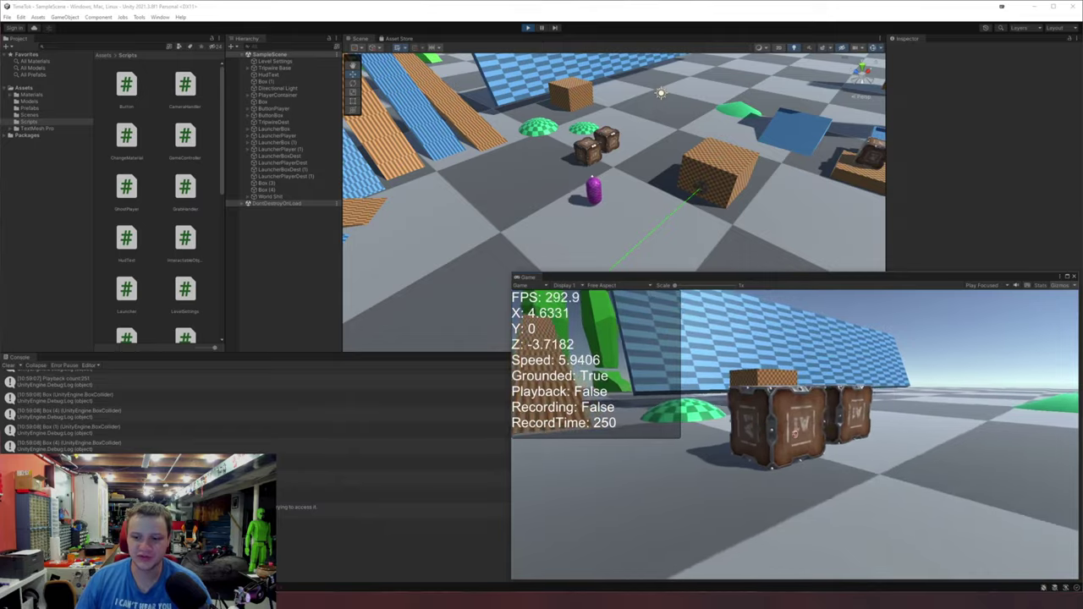
pyautogui.press('w')
pyautogui.press('r')
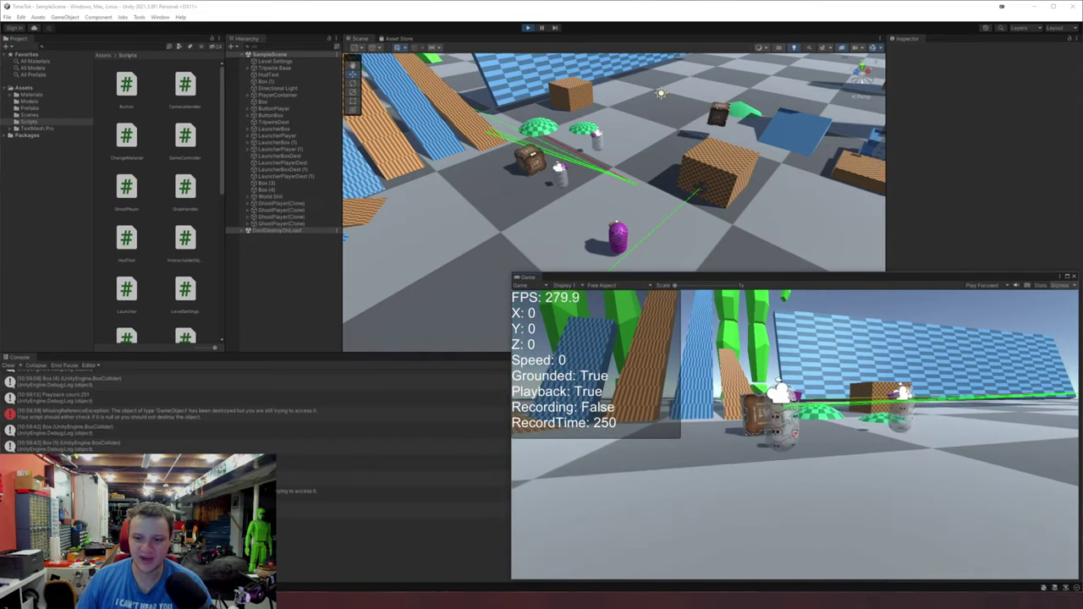
pyautogui.press('a')
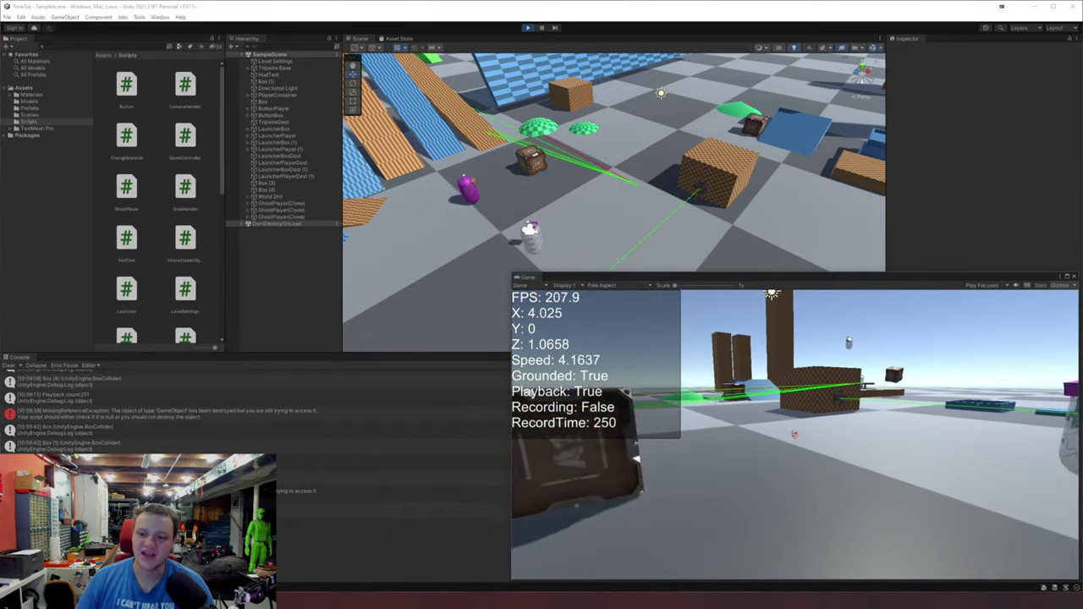
pyautogui.press('d')
pyautogui.press('w')
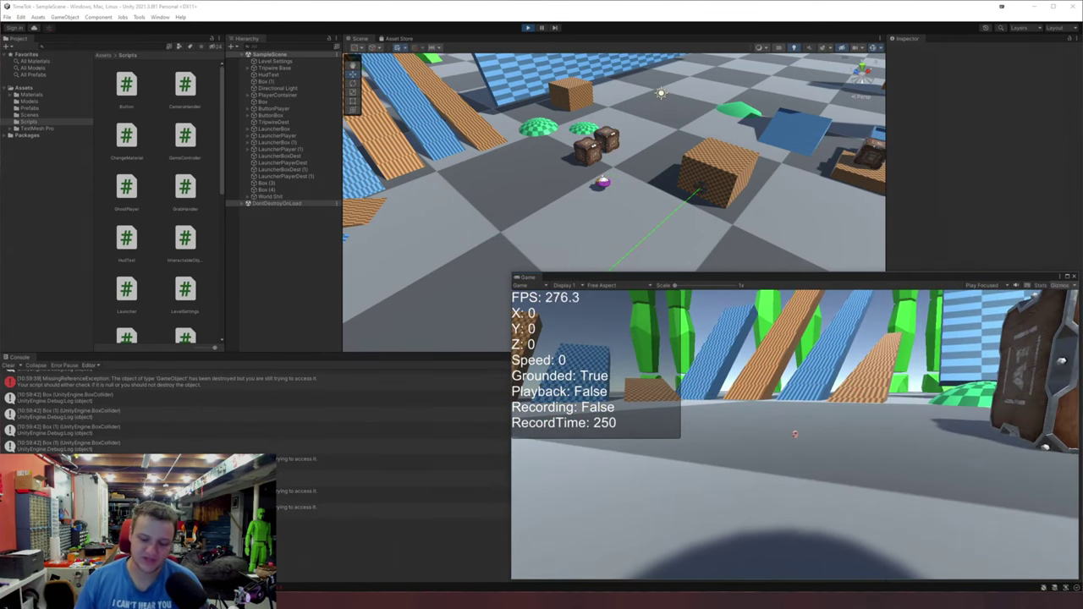
# Restart Play mode for the scene and back the player away from the two crates onto the open floor
pyautogui.hotkey('ctrl', 'p')
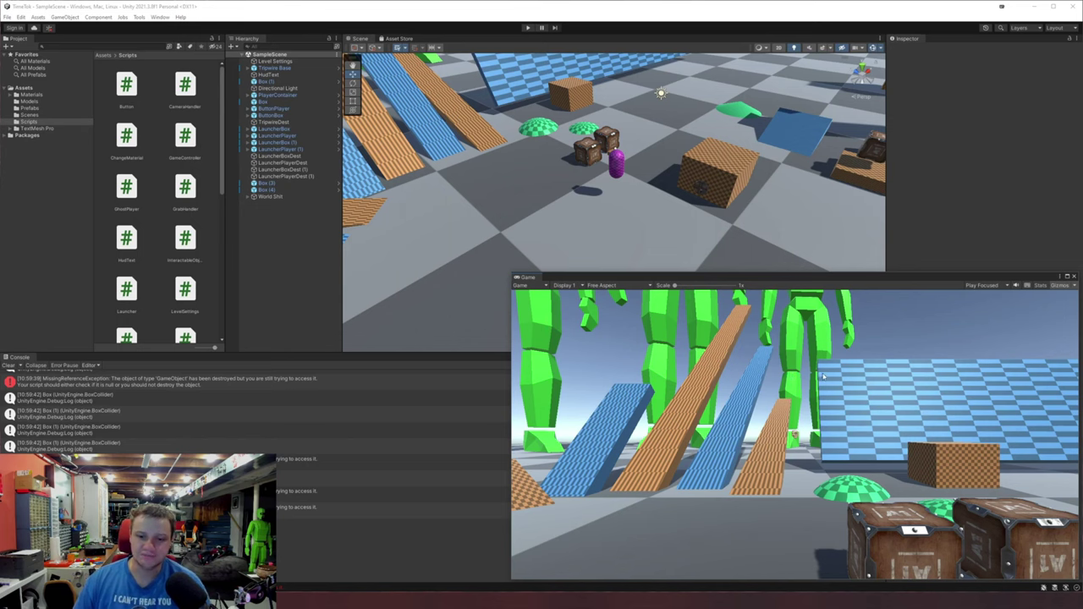
pyautogui.hotkey('ctrl', 'p')
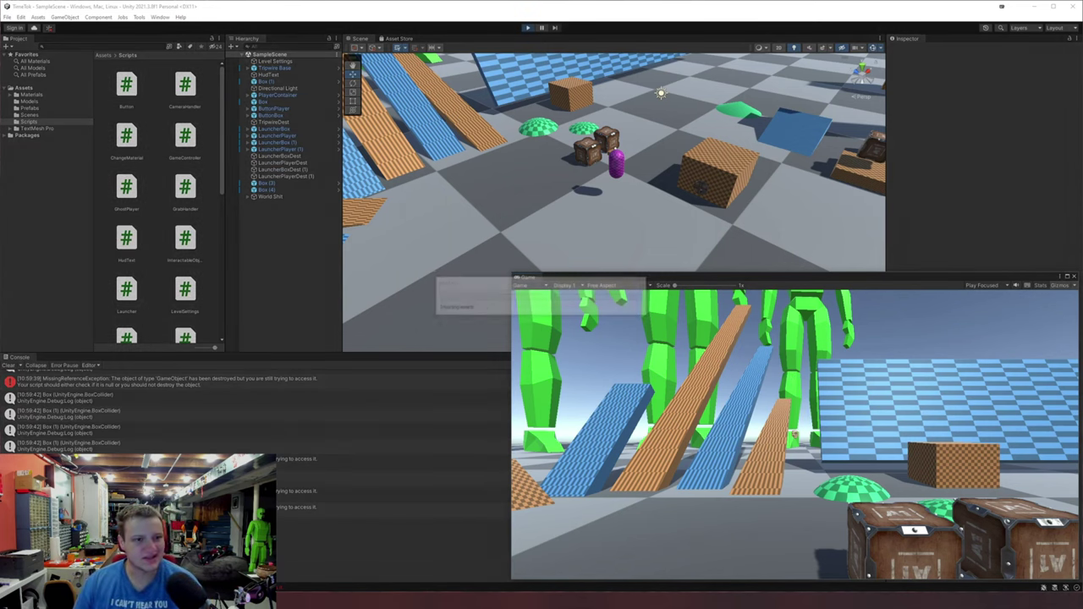
pyautogui.press('a')
pyautogui.press('s')
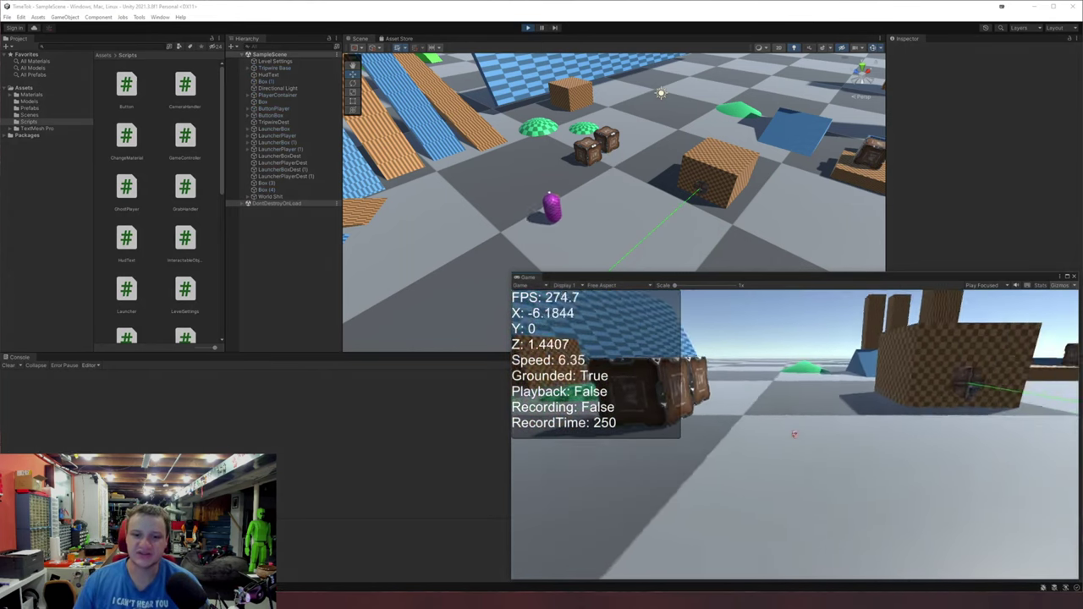
pyautogui.press('a')
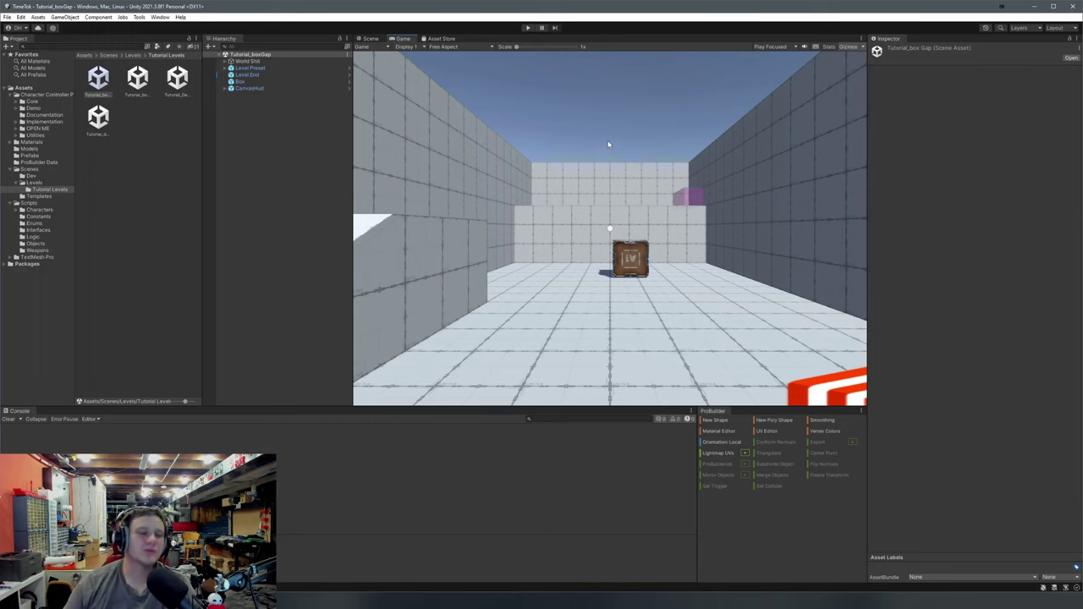
# Collapse the Character Controller Pro folder in the project's asset tree
pyautogui.click(11, 94)
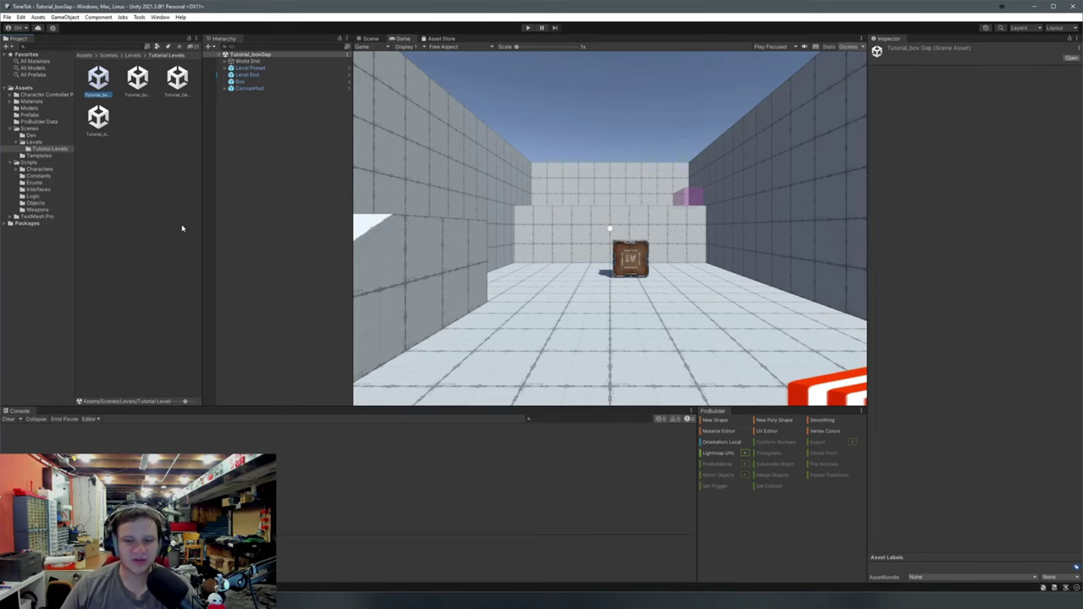
pyautogui.click(239, 192)
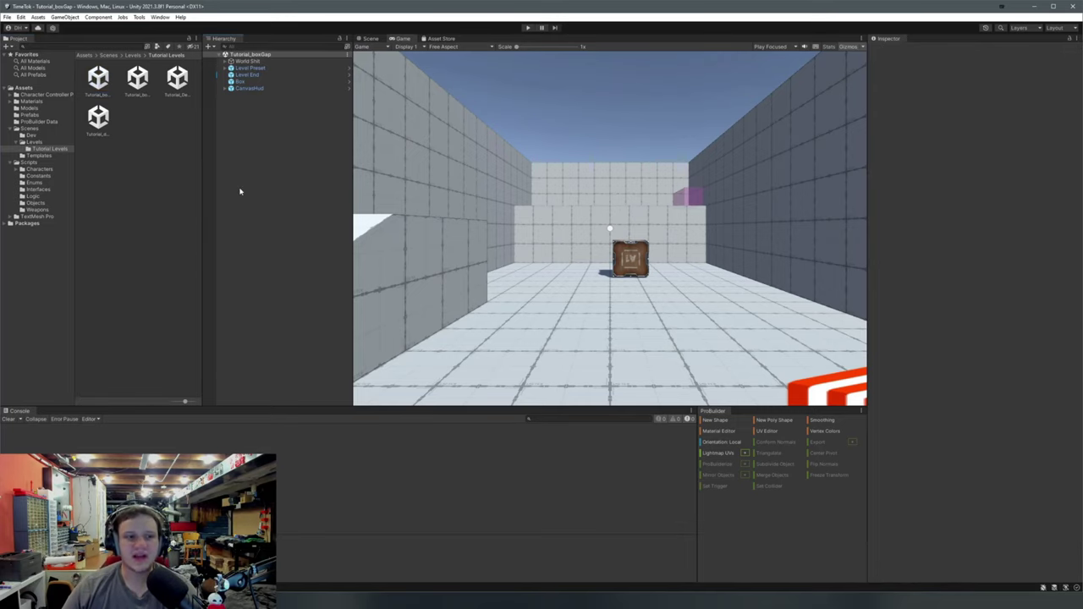
# Switch to Chrome and look up the Character Controller Pro documentation with "ccp"
pyautogui.press('super+1')
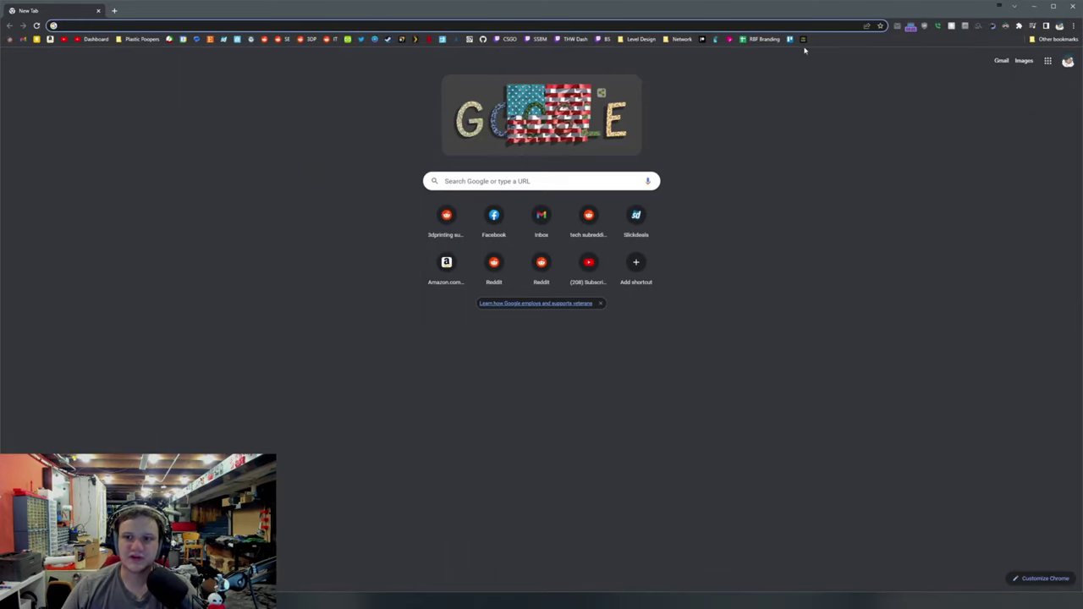
pyautogui.click(814, 186)
pyautogui.click(397, 25)
pyautogui.write('cpp')
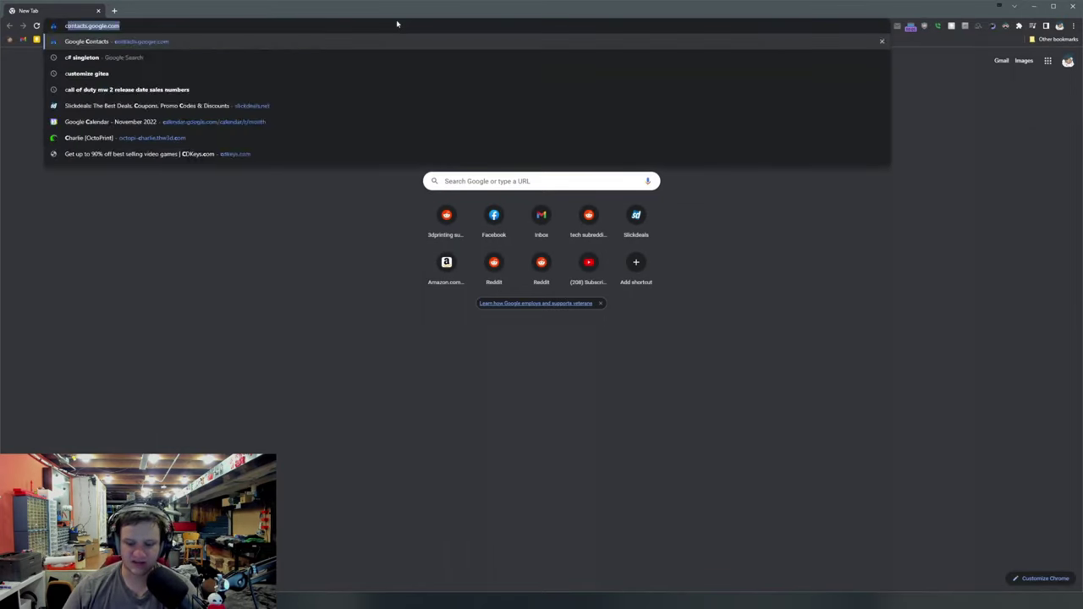
pyautogui.press('BackSpace')
pyautogui.press('BackSpace')
pyautogui.write('cp')
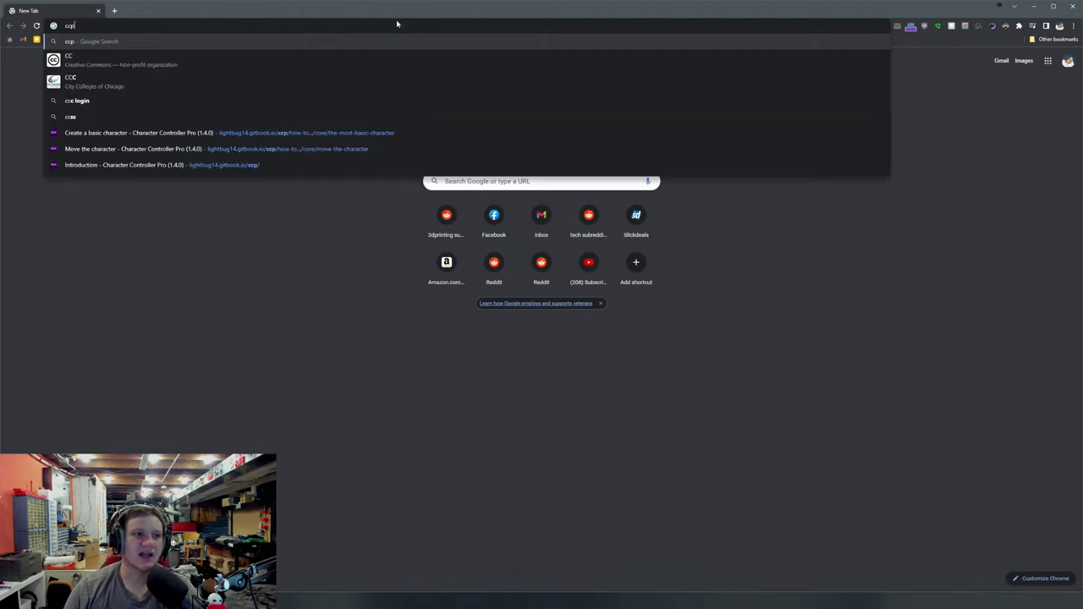
pyautogui.click(174, 125)
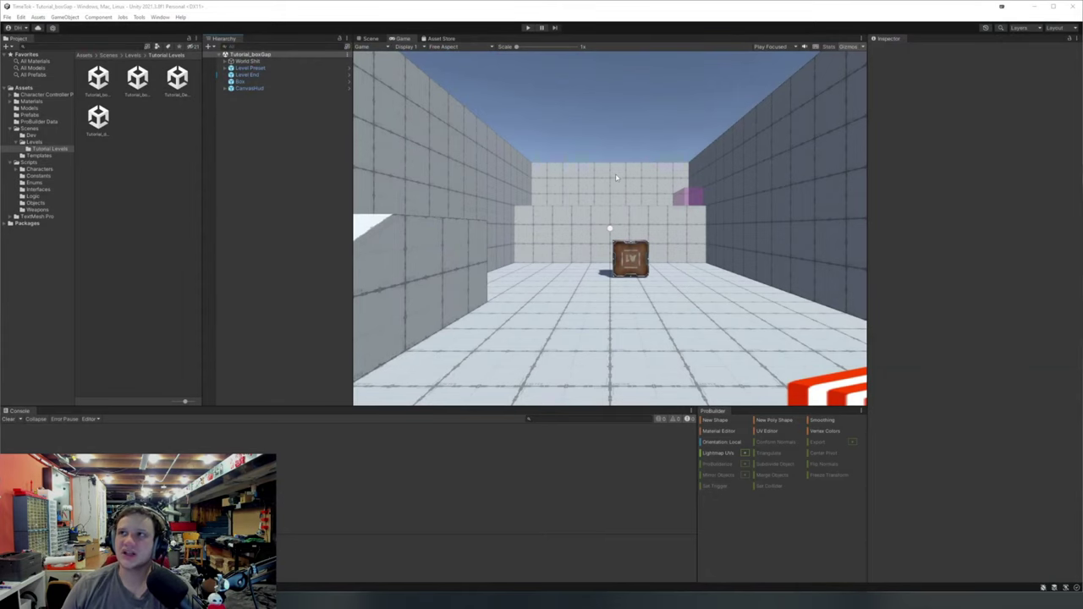
# Return to Unity, start Play mode in Tutorial_boxGap and walk the player up to the crate
pyautogui.click(544, 161)
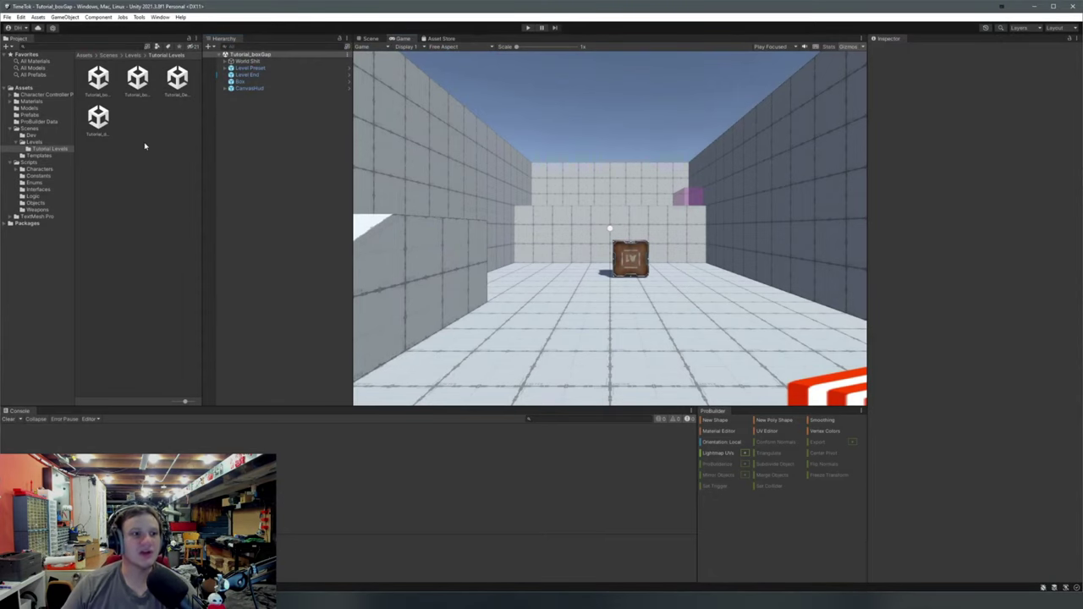
pyautogui.click(528, 27)
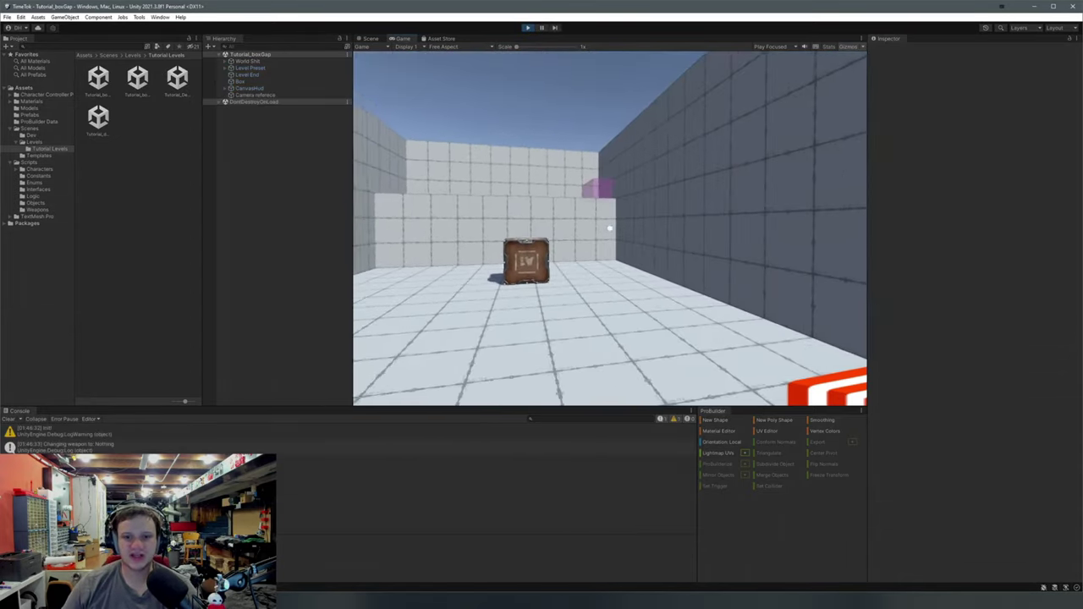
pyautogui.press('w')
pyautogui.press('w')
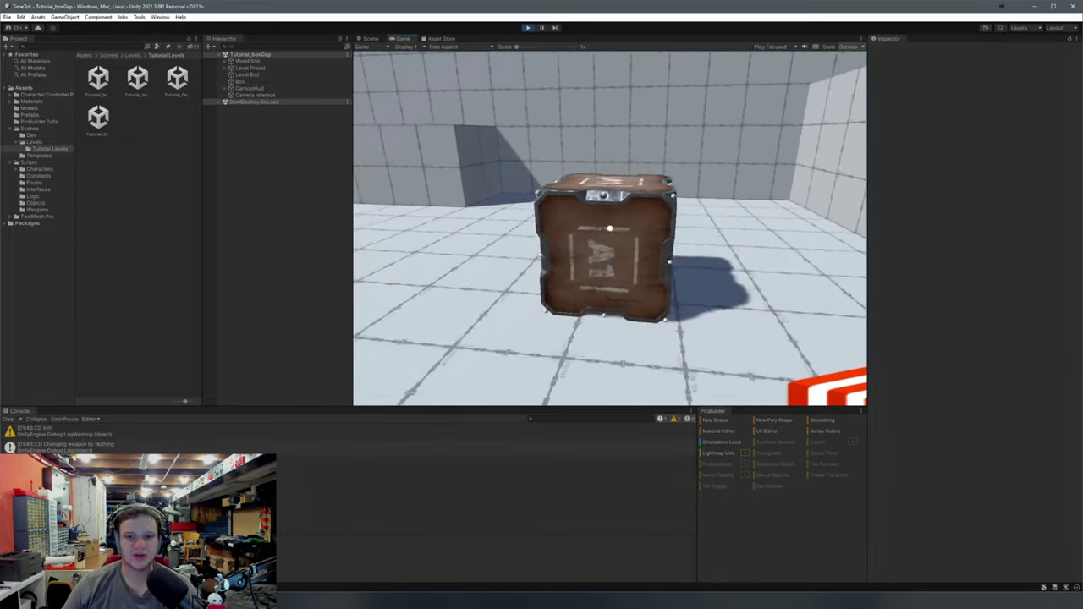
# Pick up the crate, jump with it, drop it on the floor and walk the player to the ramp
pyautogui.press('e')
pyautogui.press('space')
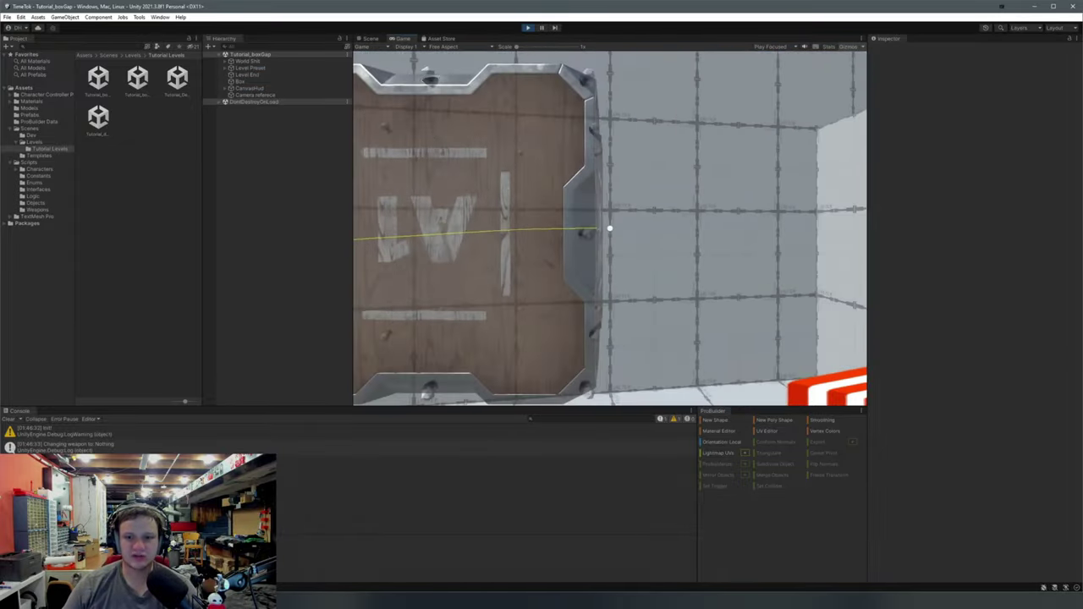
pyautogui.press('e')
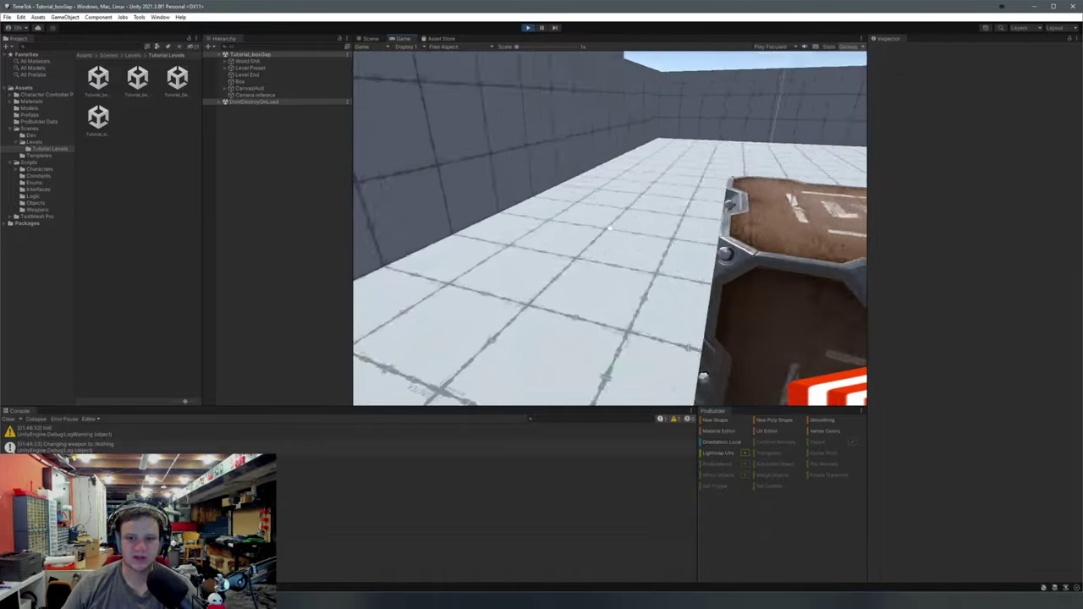
pyautogui.press('w')
pyautogui.press('w')
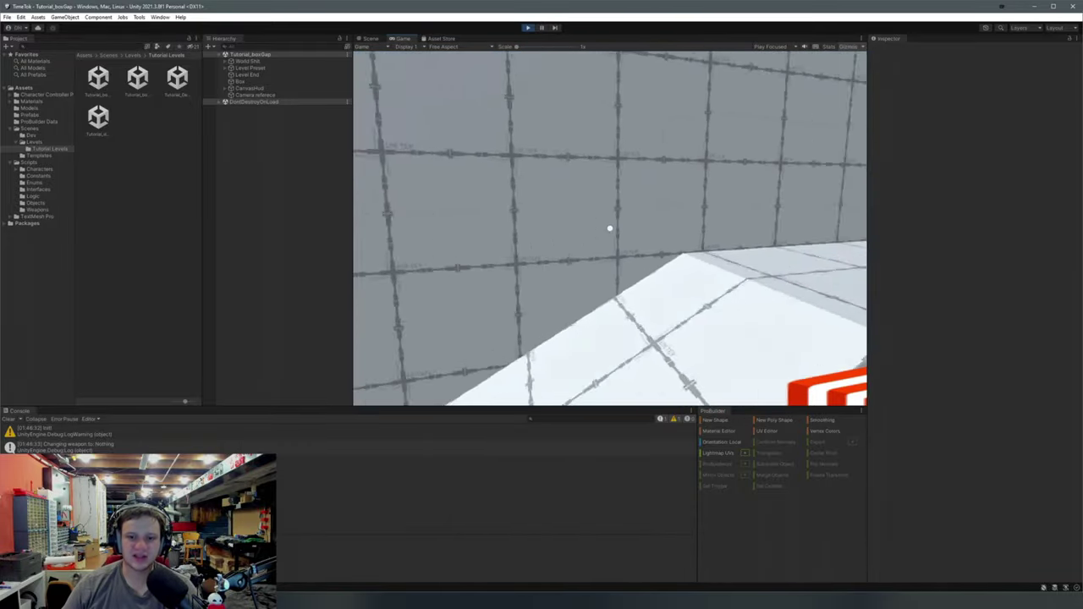
# Play back the ghost recording of the crate move and take the player through Tutorial_boxGap into the following level
pyautogui.press('r')
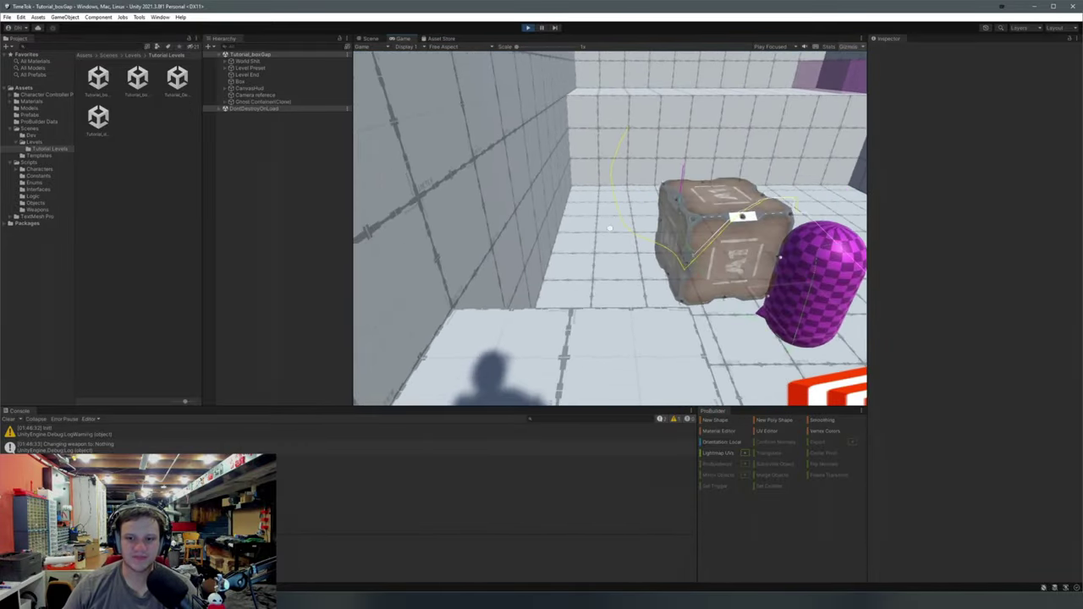
pyautogui.press('w')
pyautogui.press('e')
pyautogui.press('w')
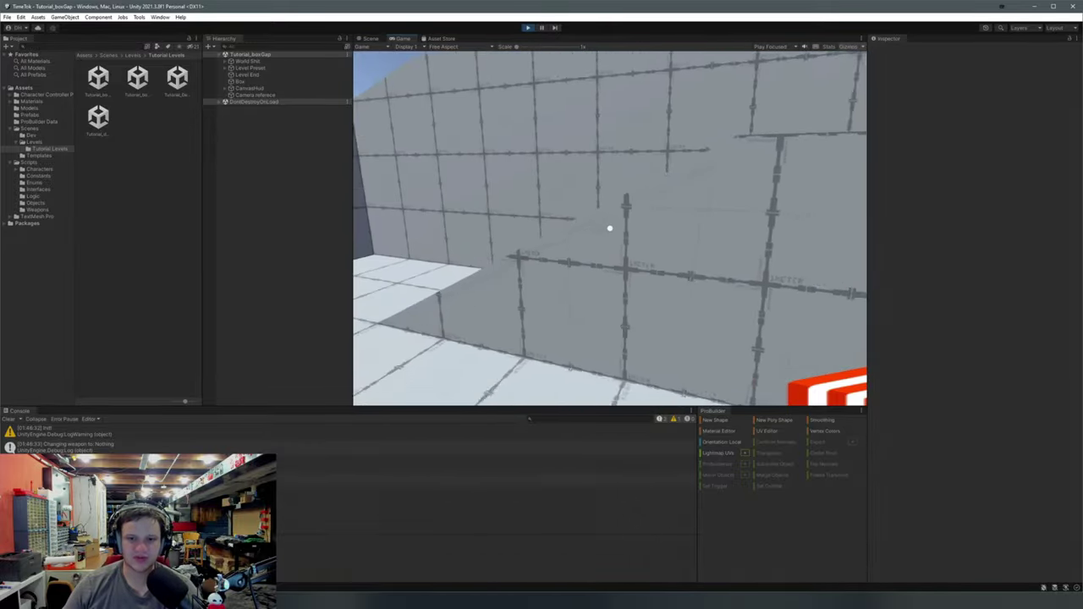
pyautogui.press('w')
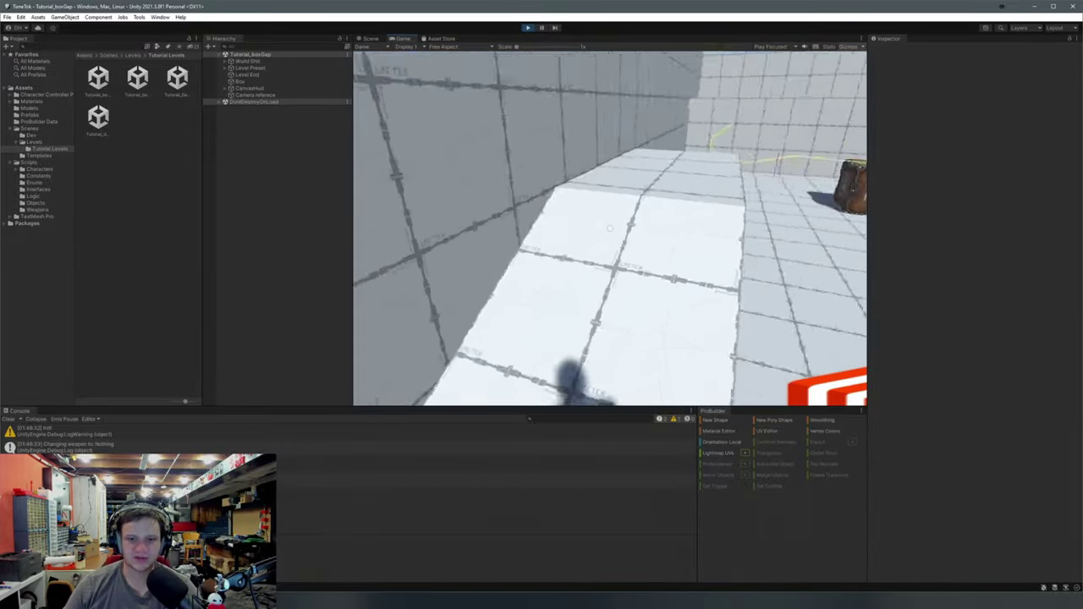
pyautogui.press('r')
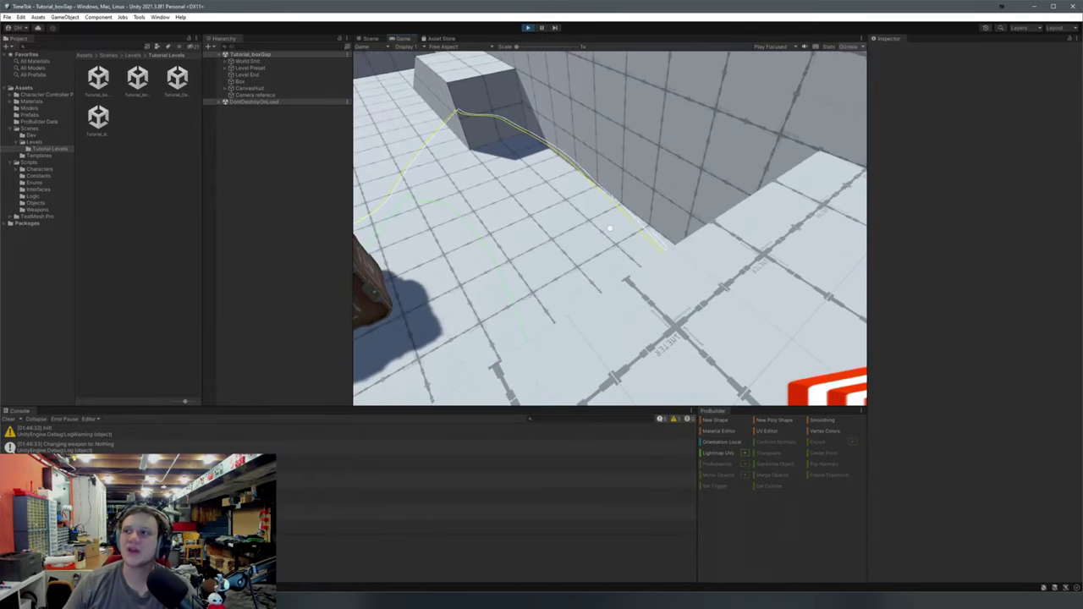
pyautogui.press('w')
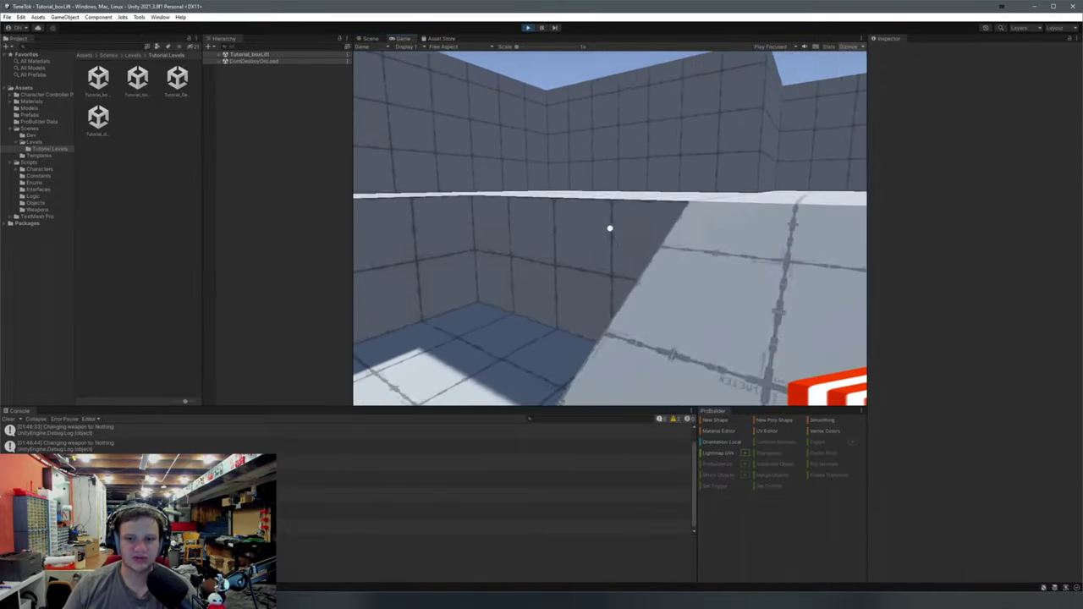
# Complete Tutorial_boxLift by grabbing the crate, climbing onto it and jumping up to the level end
pyautogui.press('w')
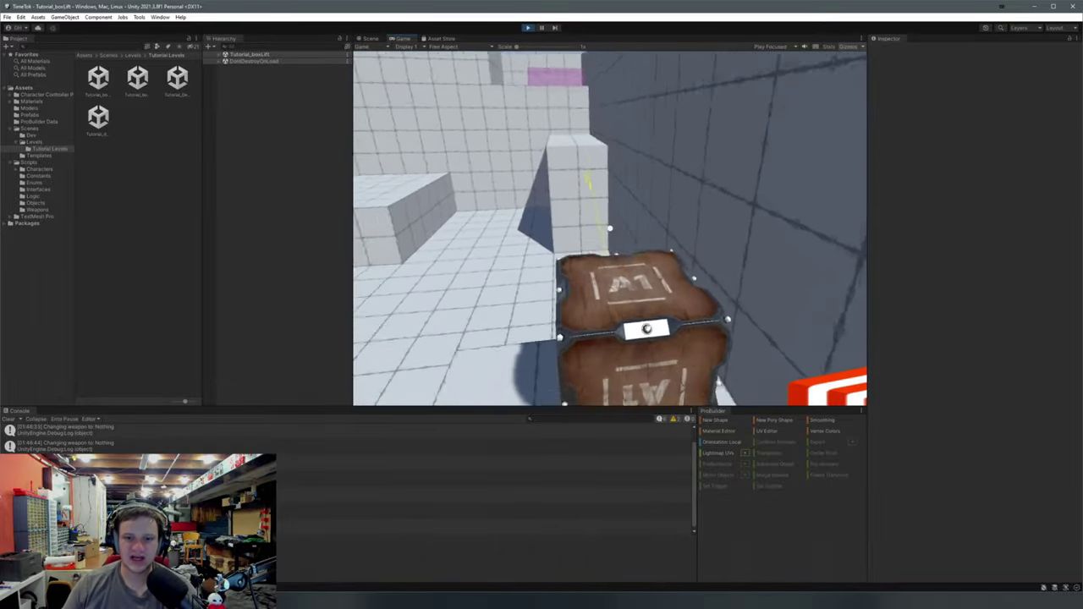
pyautogui.press('e')
pyautogui.press('space')
pyautogui.press('w')
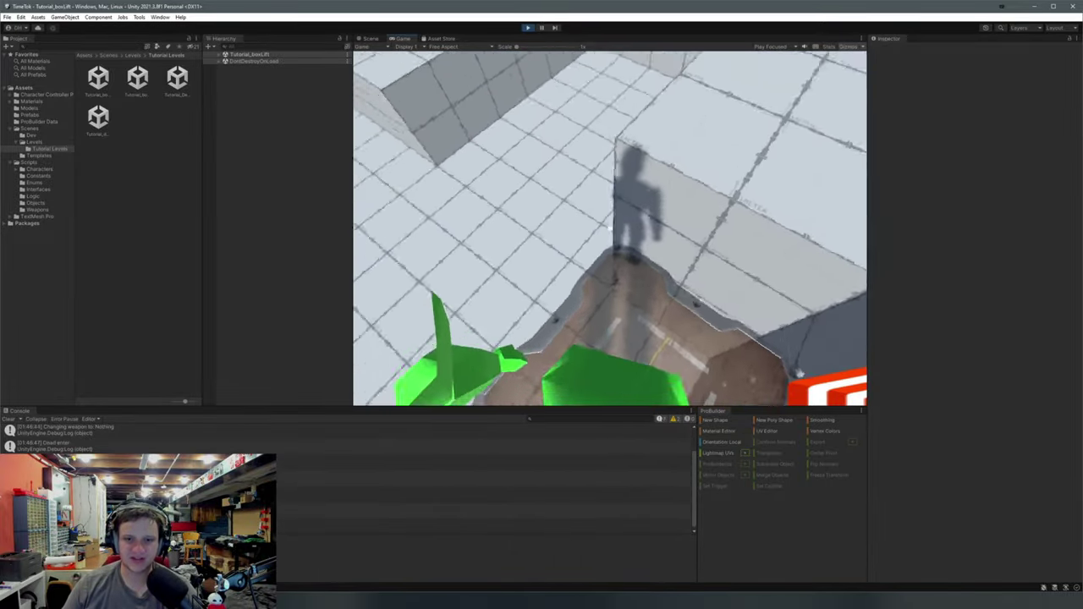
pyautogui.press('w')
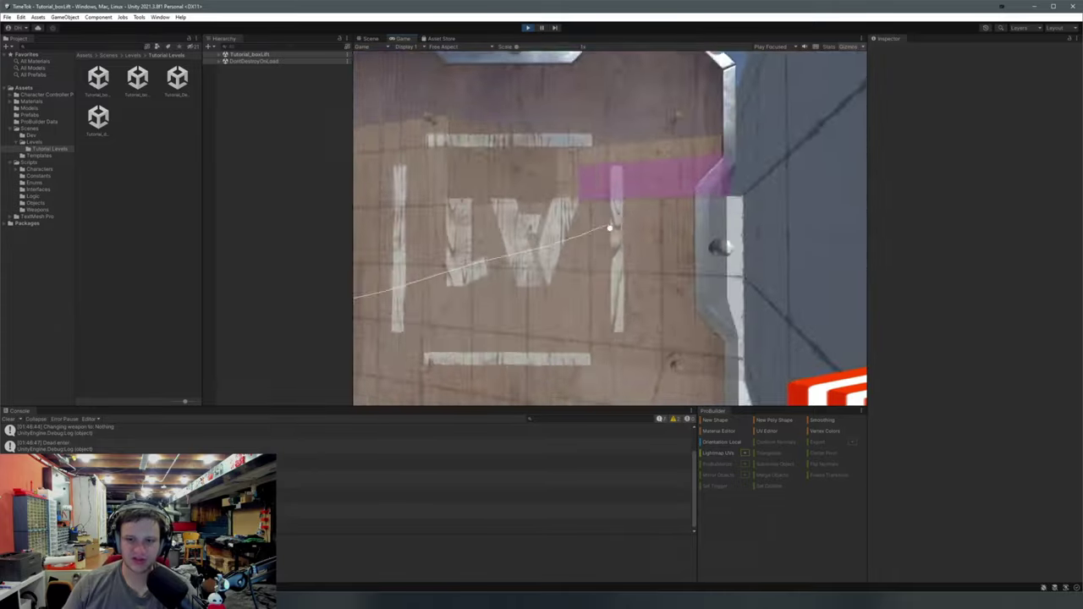
pyautogui.press('e')
pyautogui.press('space')
pyautogui.press('w')
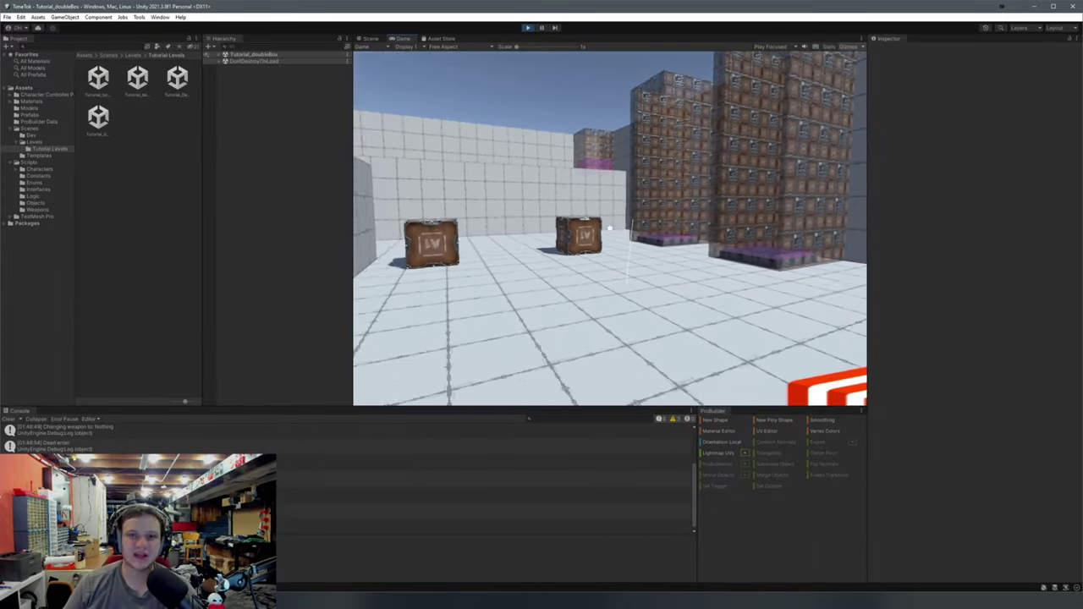
# Stop Play mode and open the Level_Test scene from the Scenes/Dev folder
pyautogui.hotkey('ctrl', 'p')
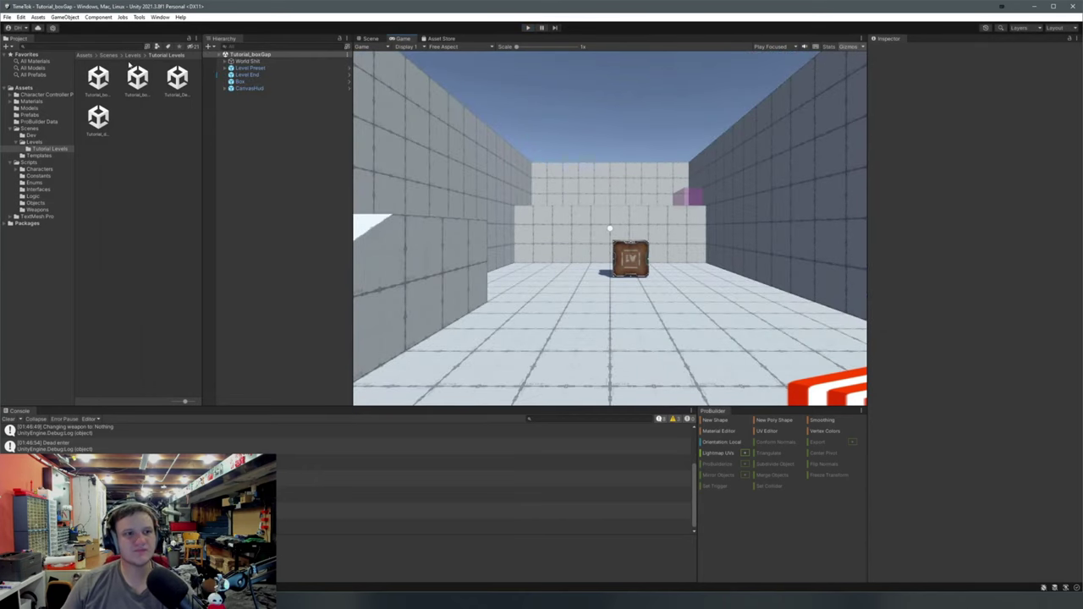
pyautogui.click(108, 55)
pyautogui.doubleClick(98, 79)
pyautogui.doubleClick(94, 78)
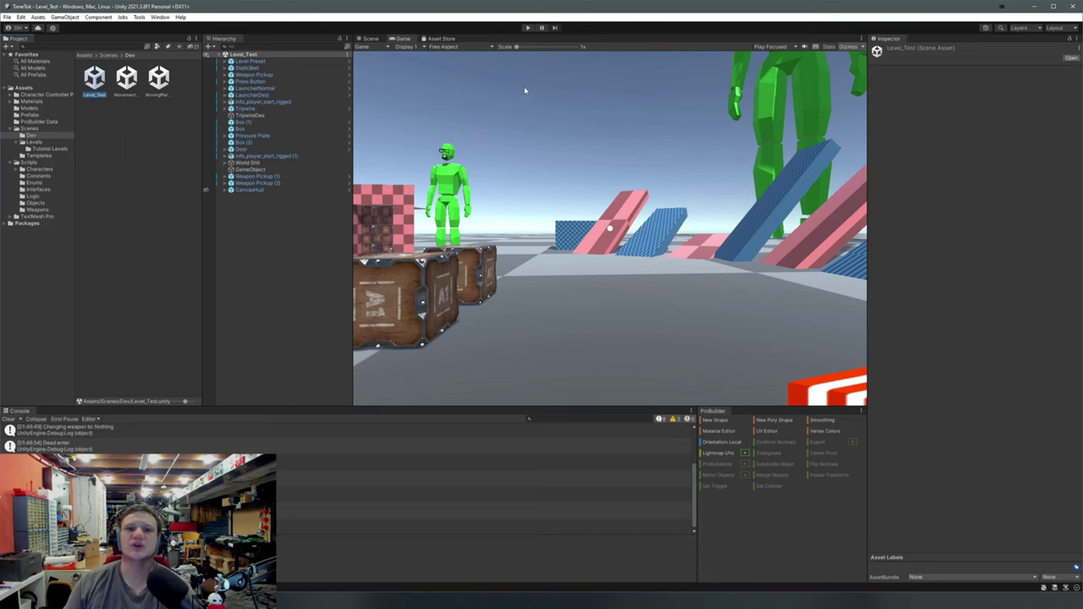
# Start Play mode in Level_Test and walk the player over the weapon pickup to collect the pistol
pyautogui.click(528, 27)
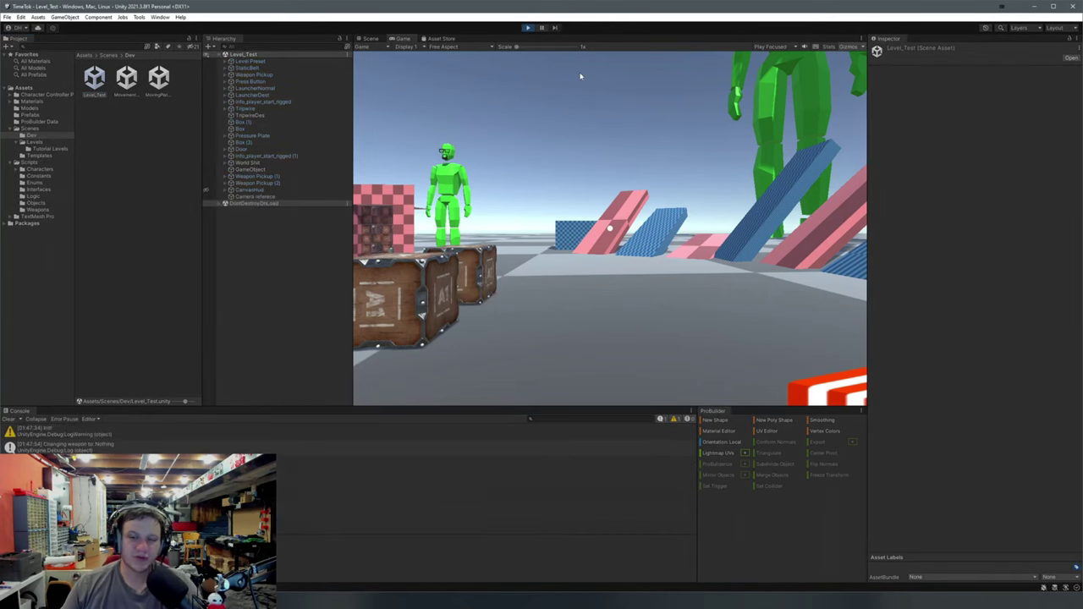
pyautogui.press('w')
pyautogui.press('w')
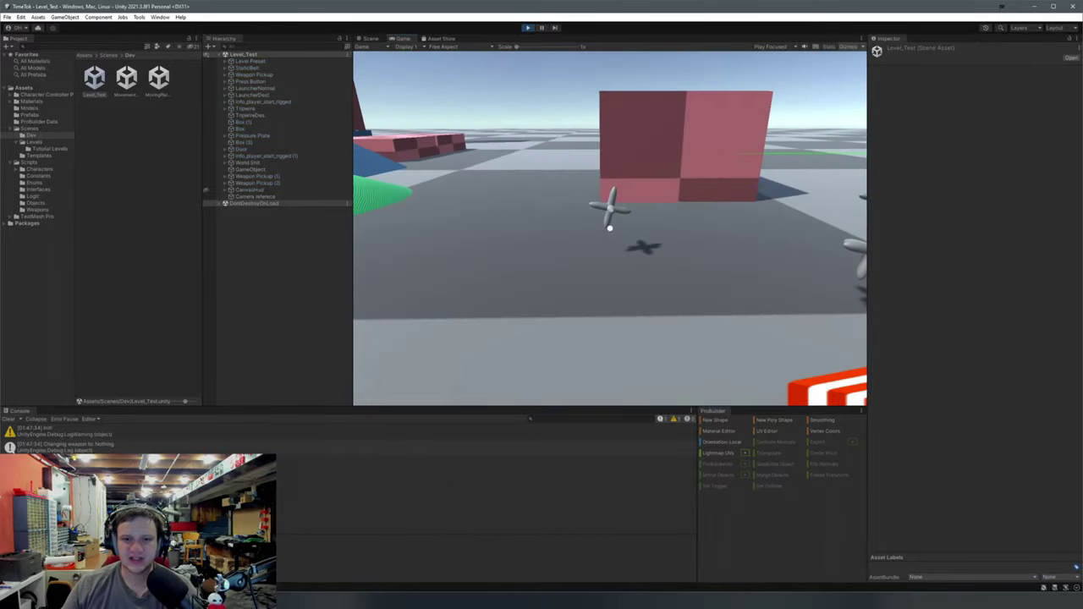
pyautogui.press('w')
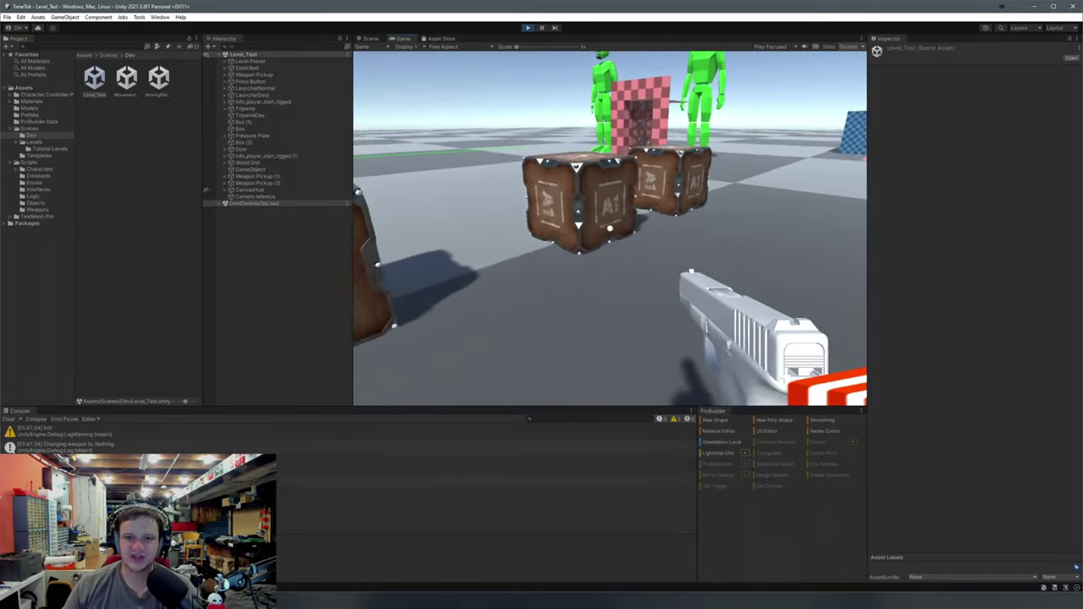
# Lift a crate overhead with the pistol equipped, set it back down and step away beside the row of crates
pyautogui.press('e')
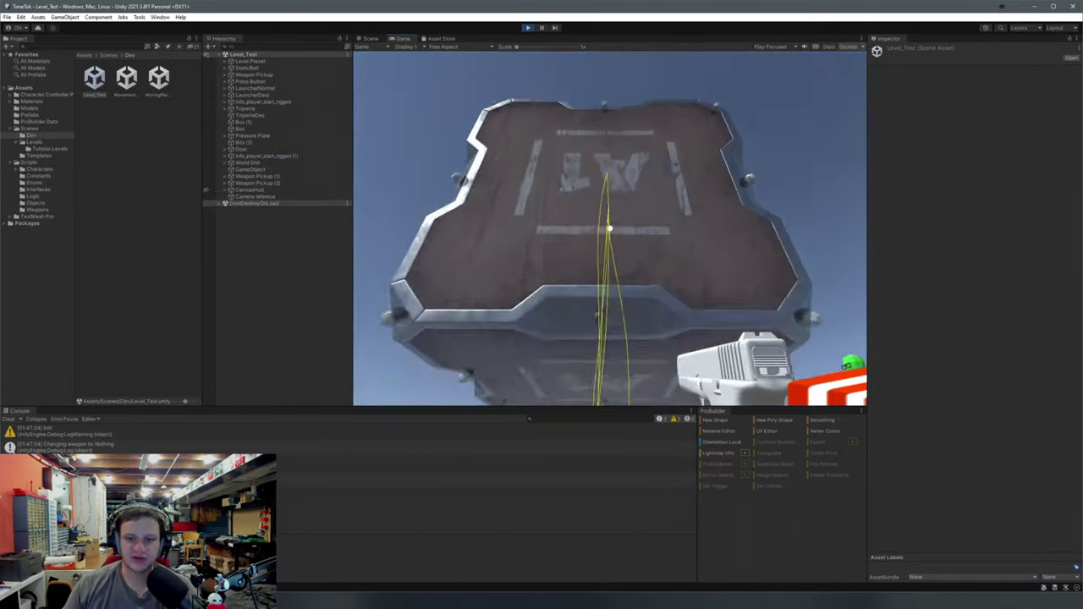
pyautogui.press('e')
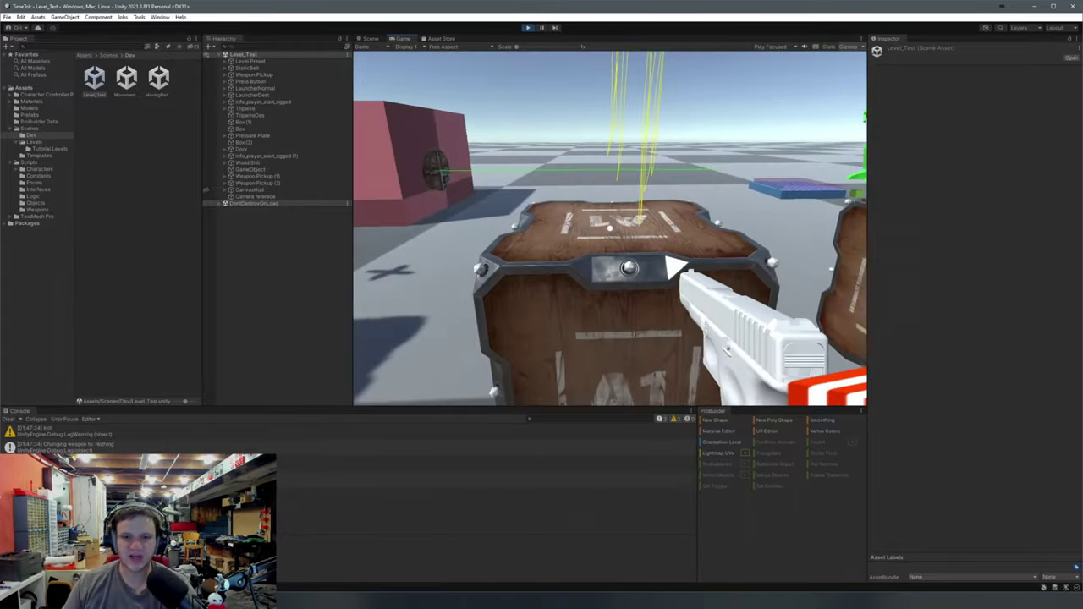
pyautogui.press('d')
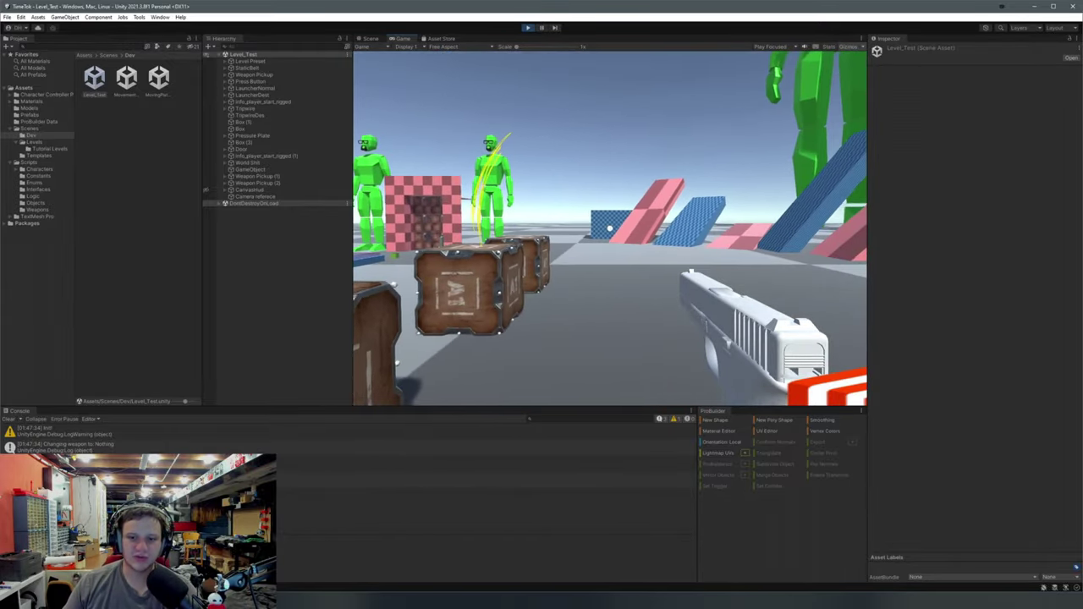
pyautogui.press('r')
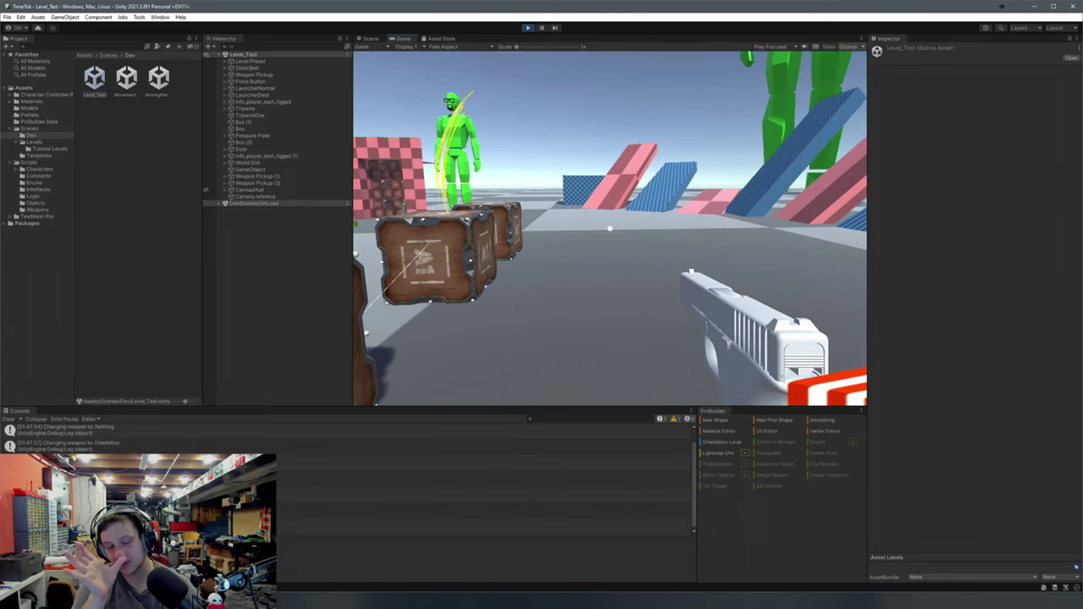
# Move the player to the weapon pickups beside the crates and back away onto the open floor
pyautogui.press('s')
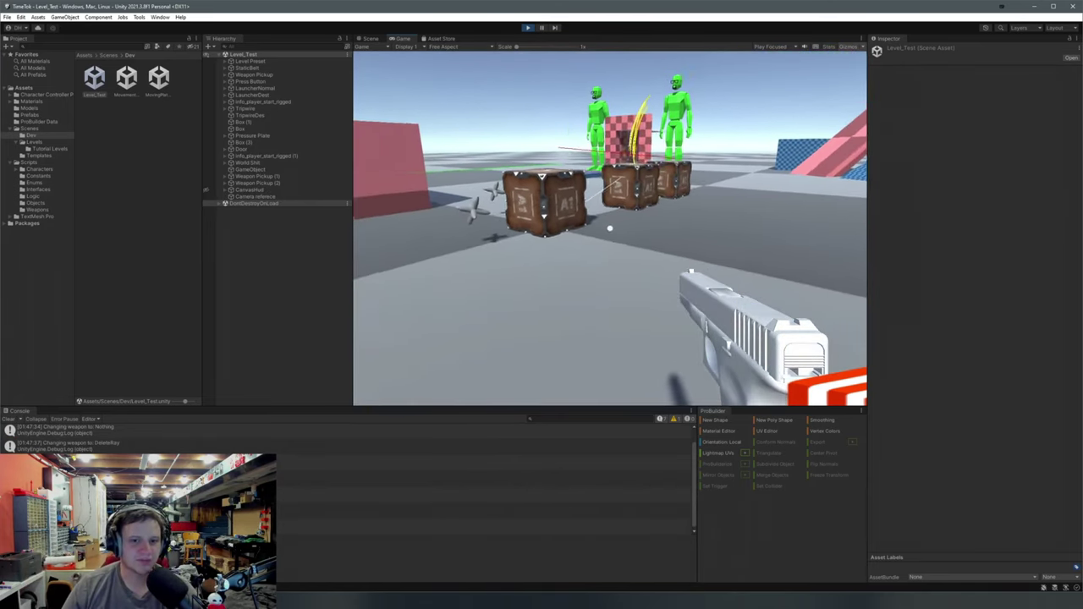
pyautogui.press('w')
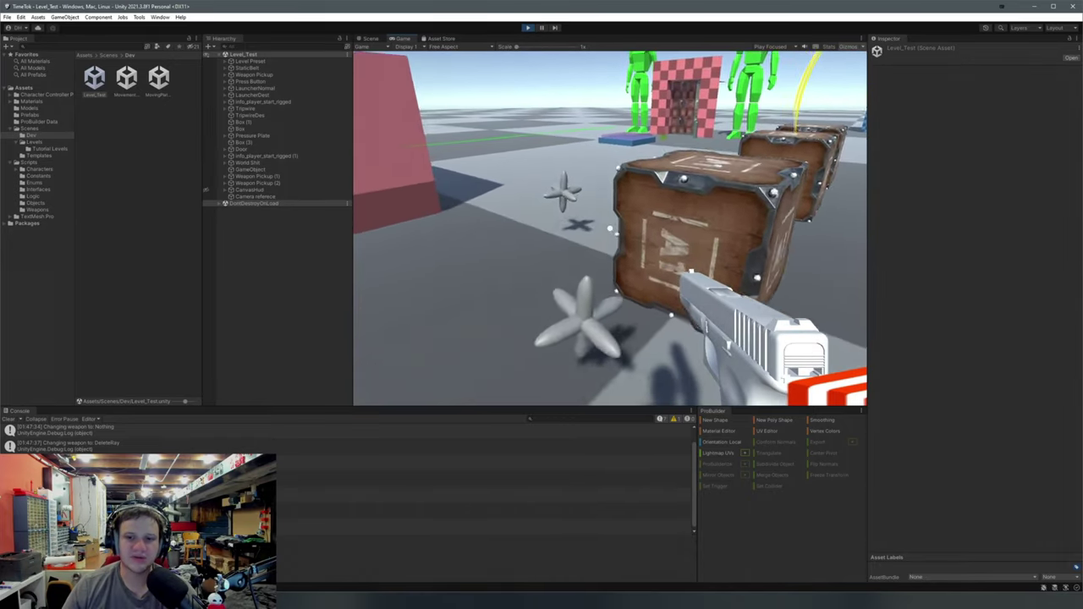
pyautogui.press('s')
# Switch back and forth between the shotgun and the pistol, ending with the pistol equipped
pyautogui.press('2')
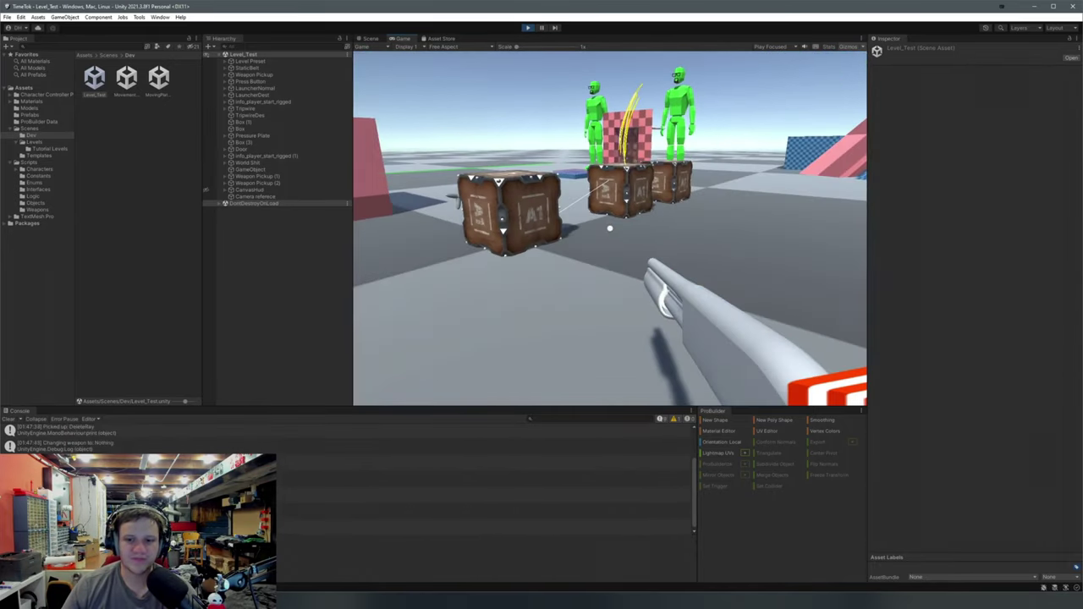
pyautogui.press('1')
pyautogui.press('2')
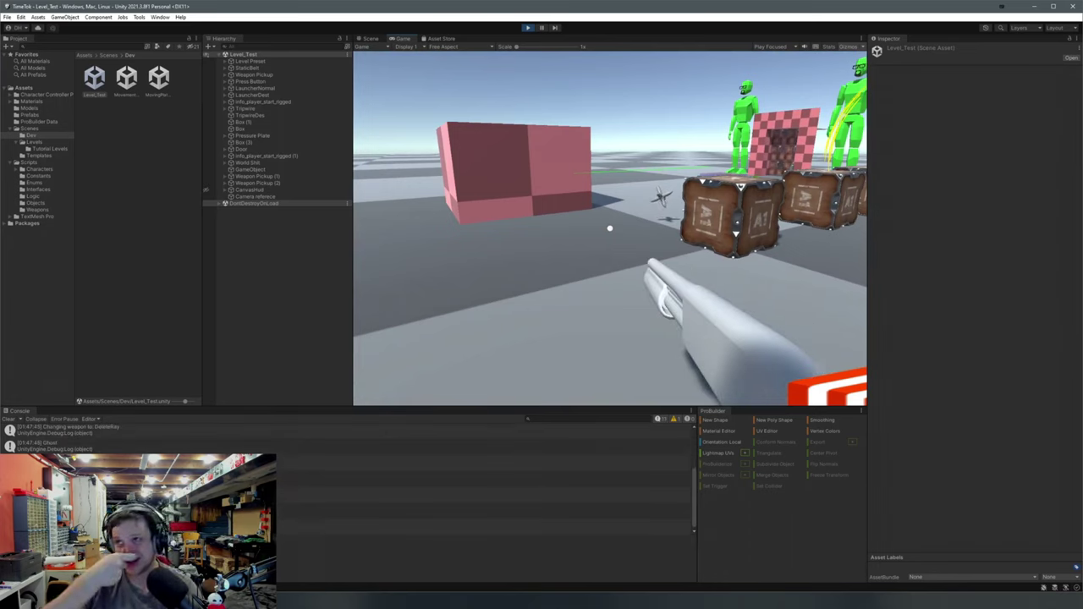
pyautogui.press('1')
pyautogui.press('2')
pyautogui.press('1')
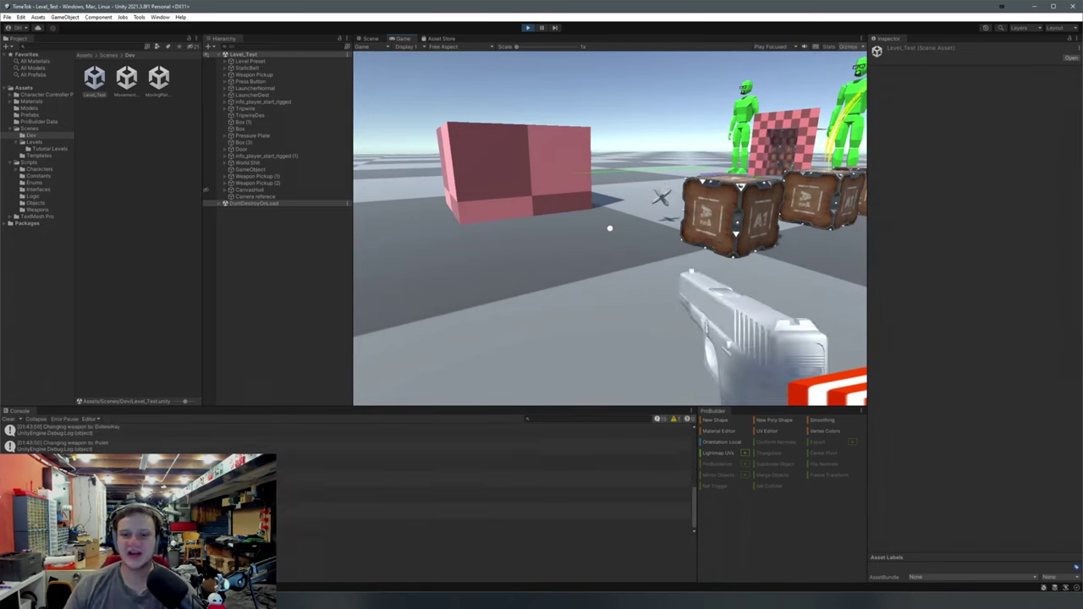
# Equip the shotgun, approach the crates and play back the recorded ghosts beside them
pyautogui.press('2')
pyautogui.press('w')
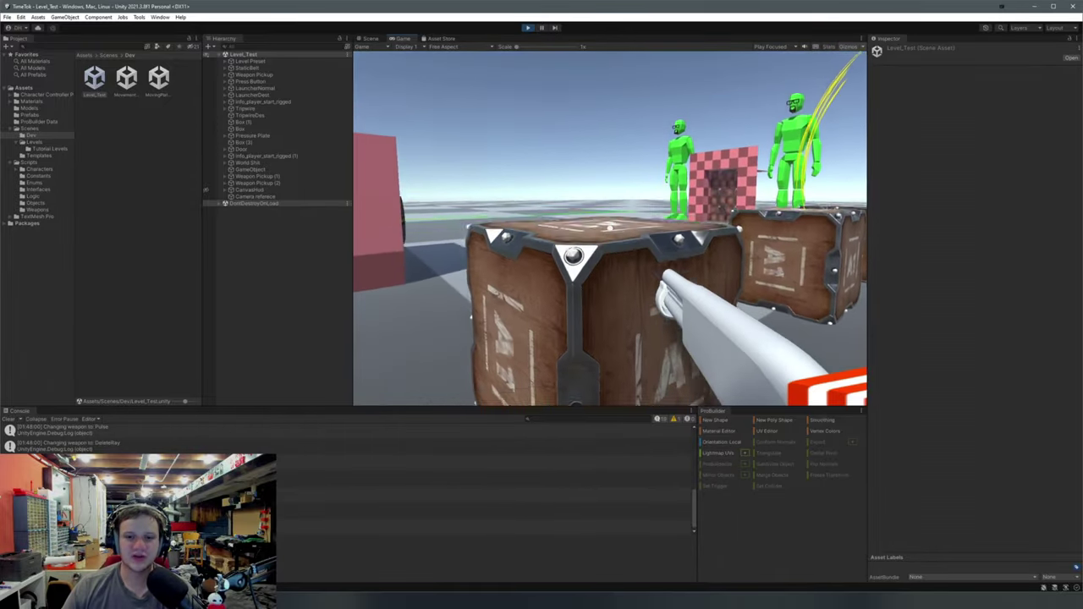
pyautogui.press('q')
pyautogui.press('s')
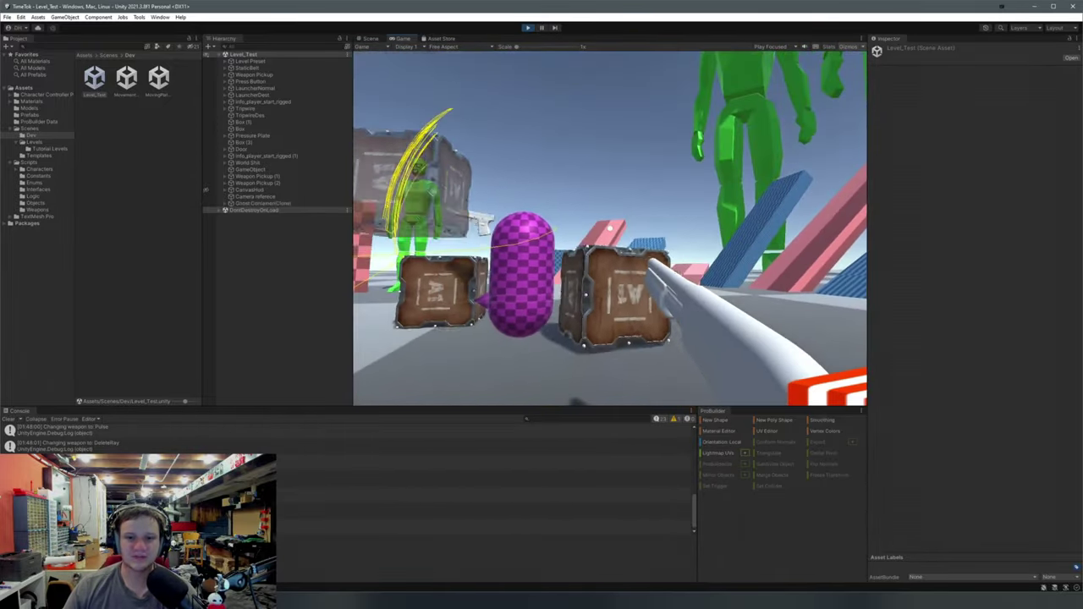
pyautogui.press('w')
pyautogui.press('q')
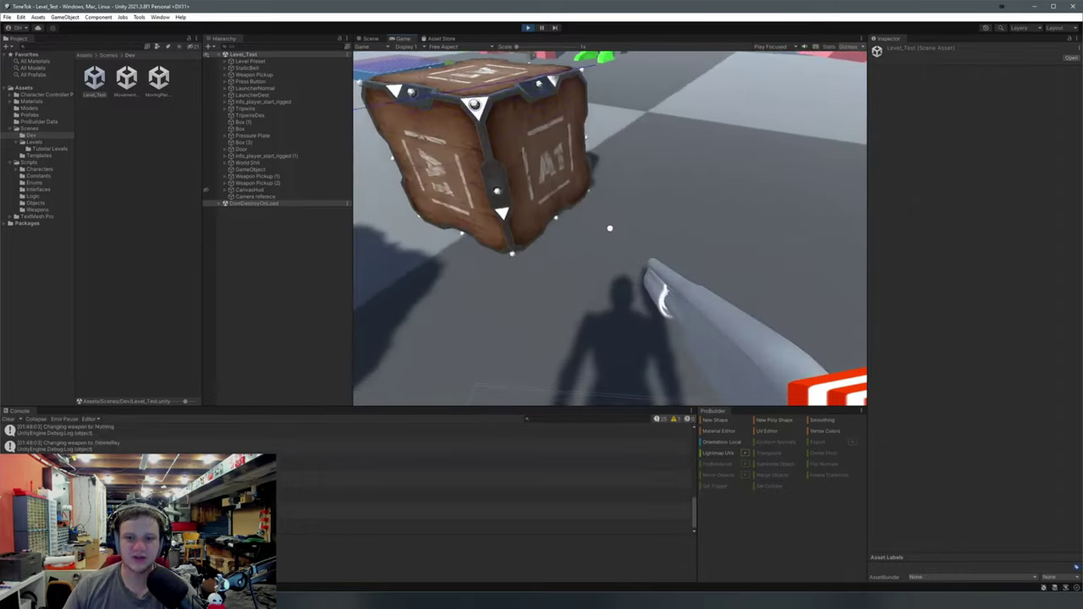
# Fire the shotgun's pulse at the ghost and at the ground below to rocket-jump across the level
pyautogui.click(609, 229)
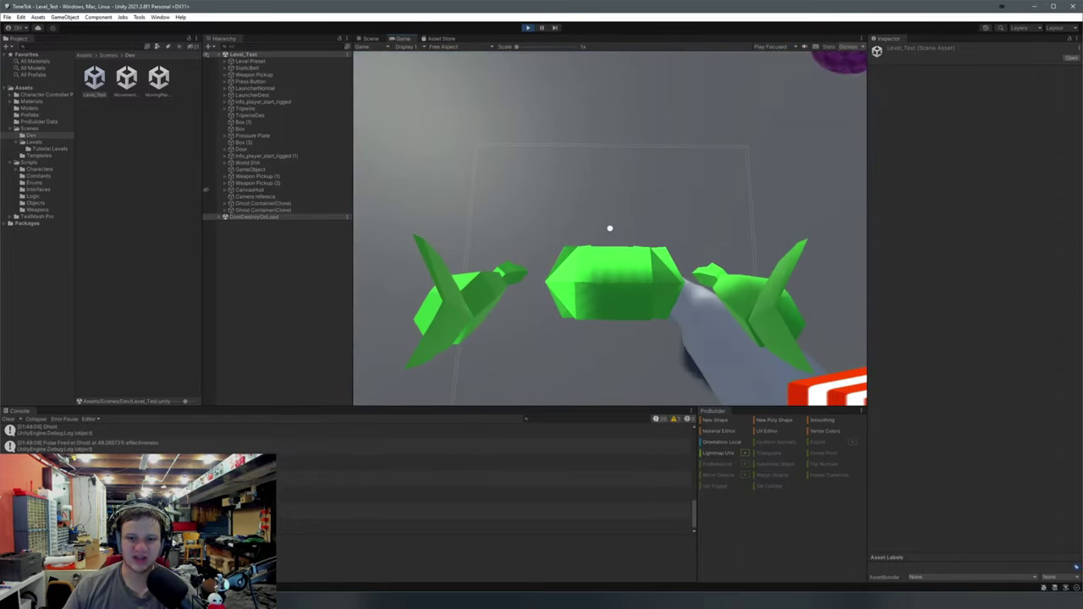
pyautogui.click(609, 229)
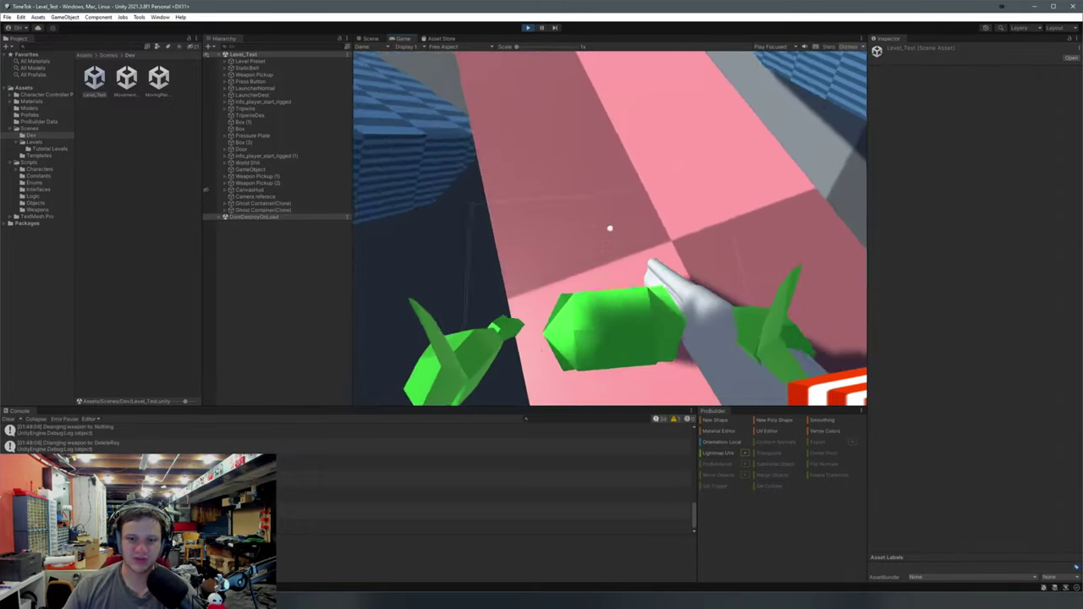
pyautogui.click(609, 228)
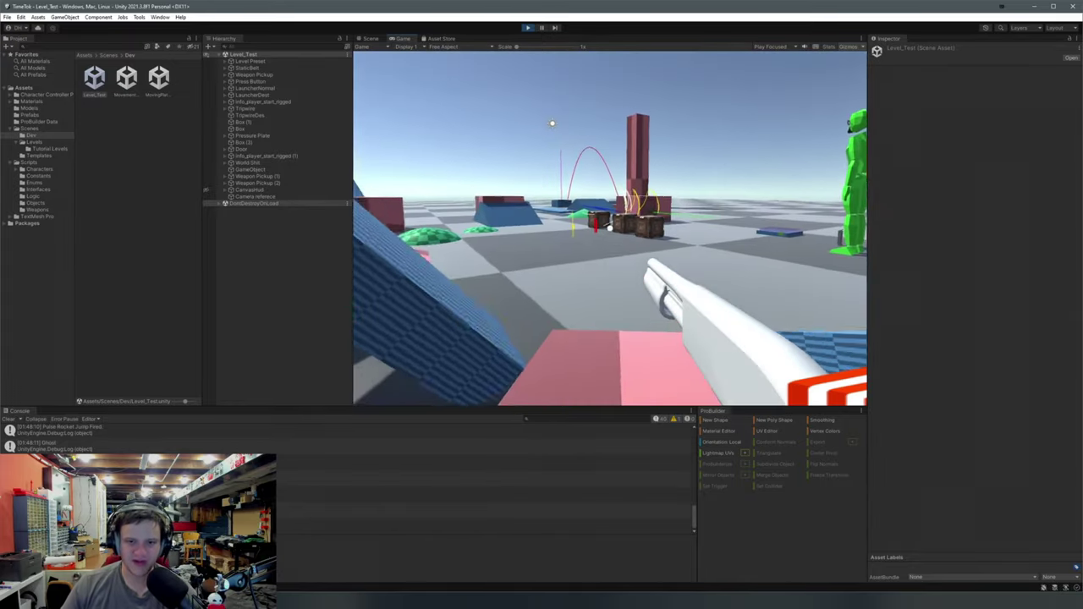
# Walk back to the crates, switch to the rifle, and lift a crate and set it down again
pyautogui.press('w')
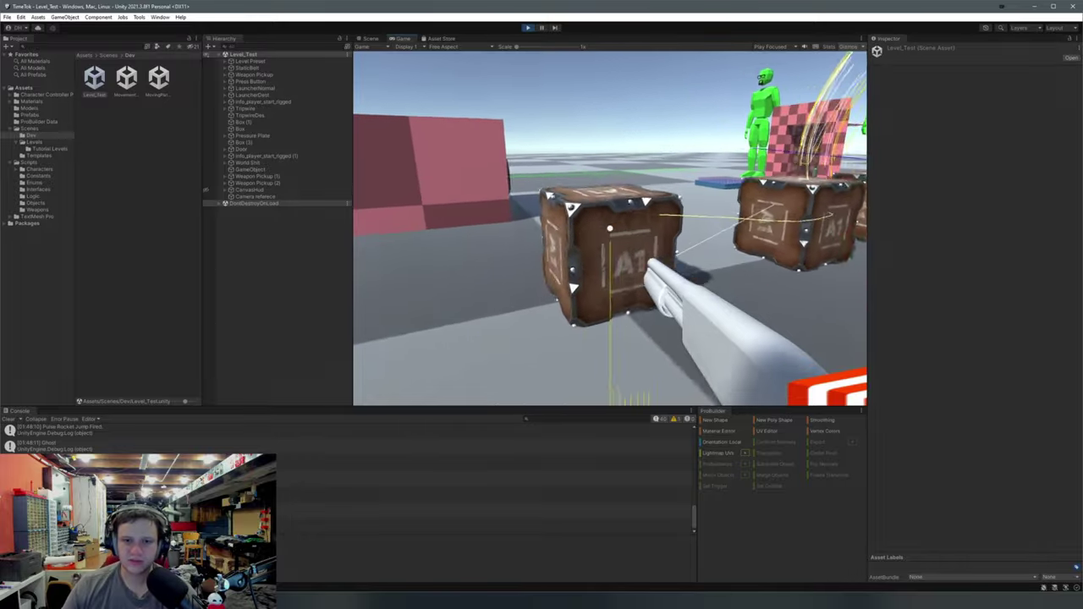
pyautogui.click(609, 229)
pyautogui.click(610, 228)
pyautogui.press('2')
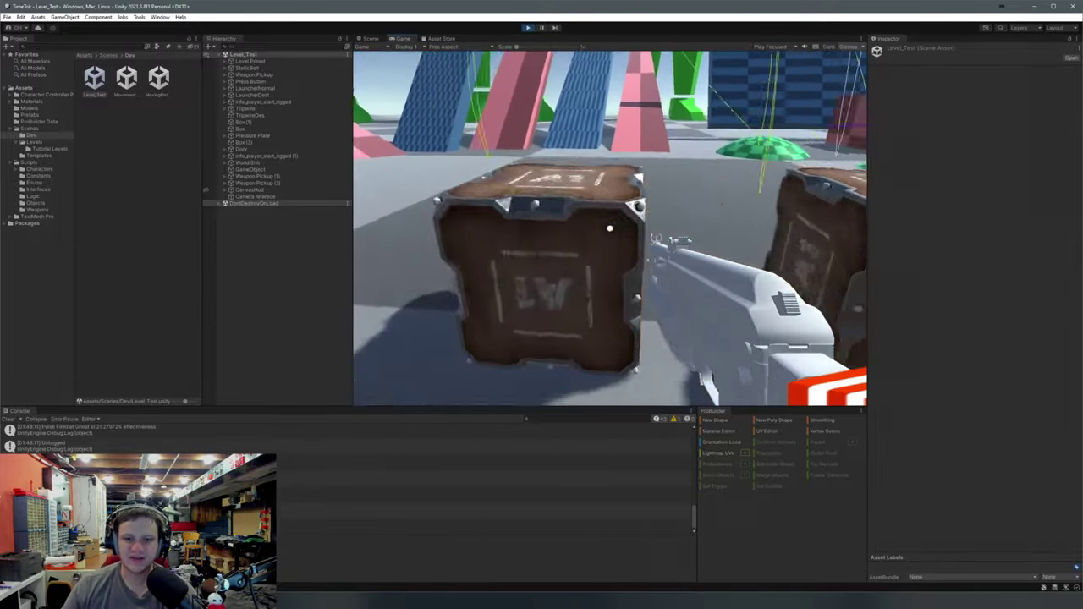
pyautogui.press('e')
pyautogui.press('e')
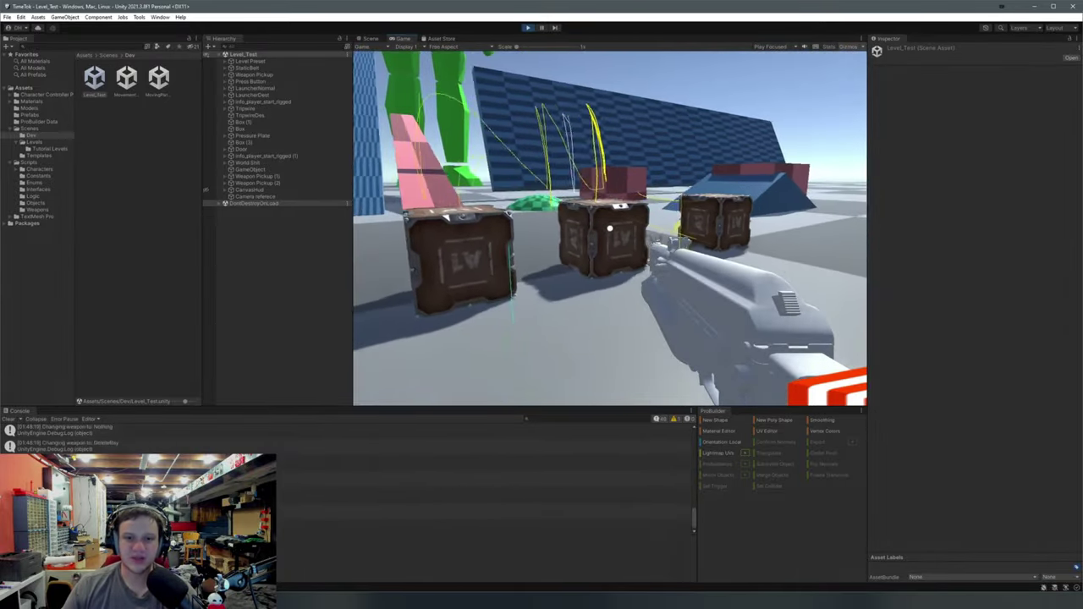
# Start ghost playback beside the crates and fire the rifle's EMP among the ghosts
pyautogui.press('r')
pyautogui.press('s')
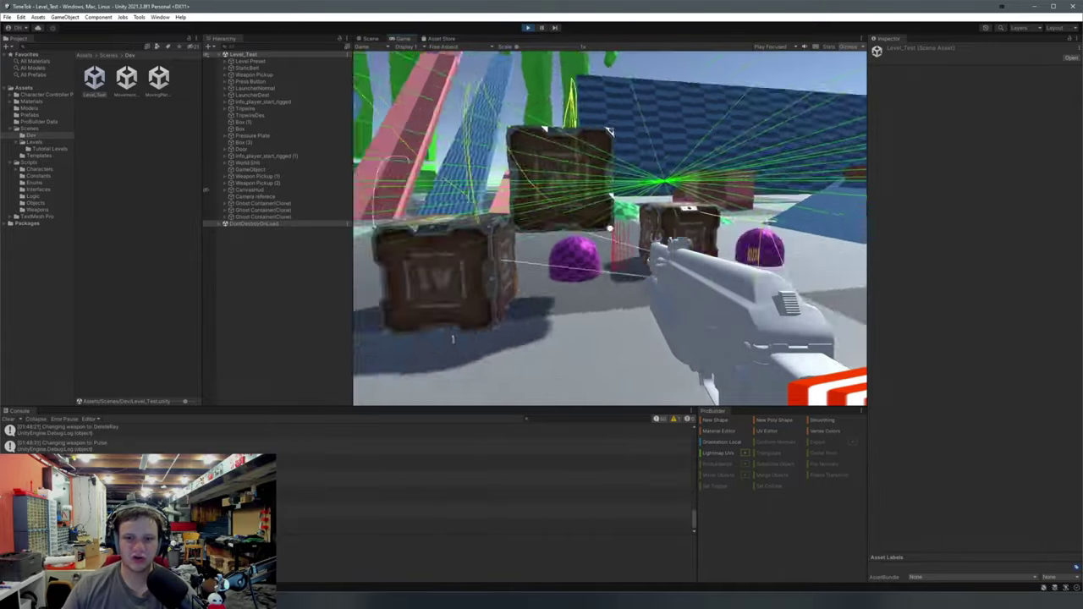
pyautogui.press('r')
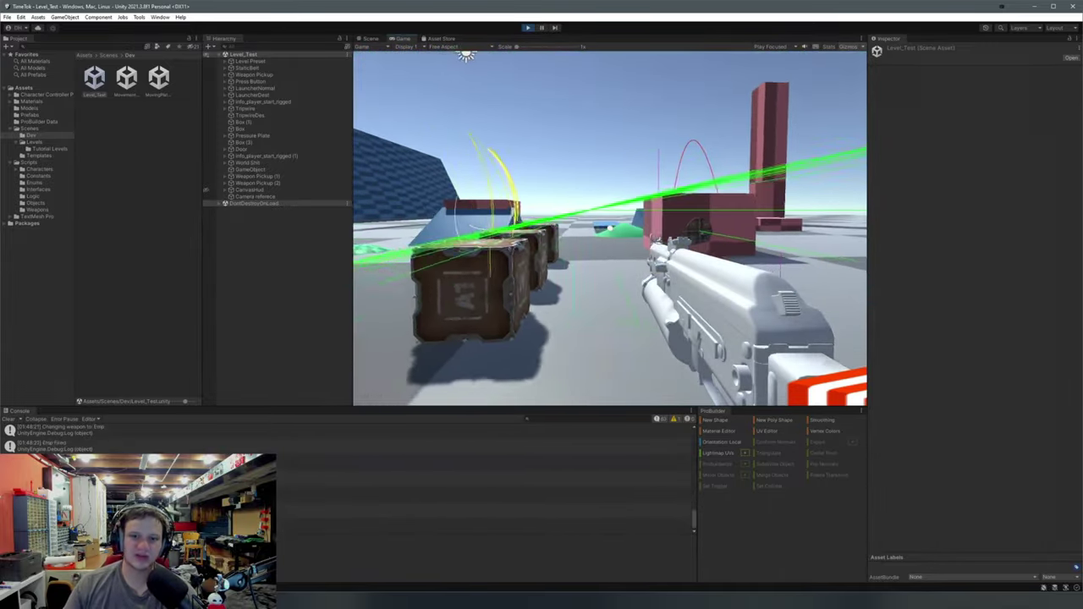
pyautogui.press('w')
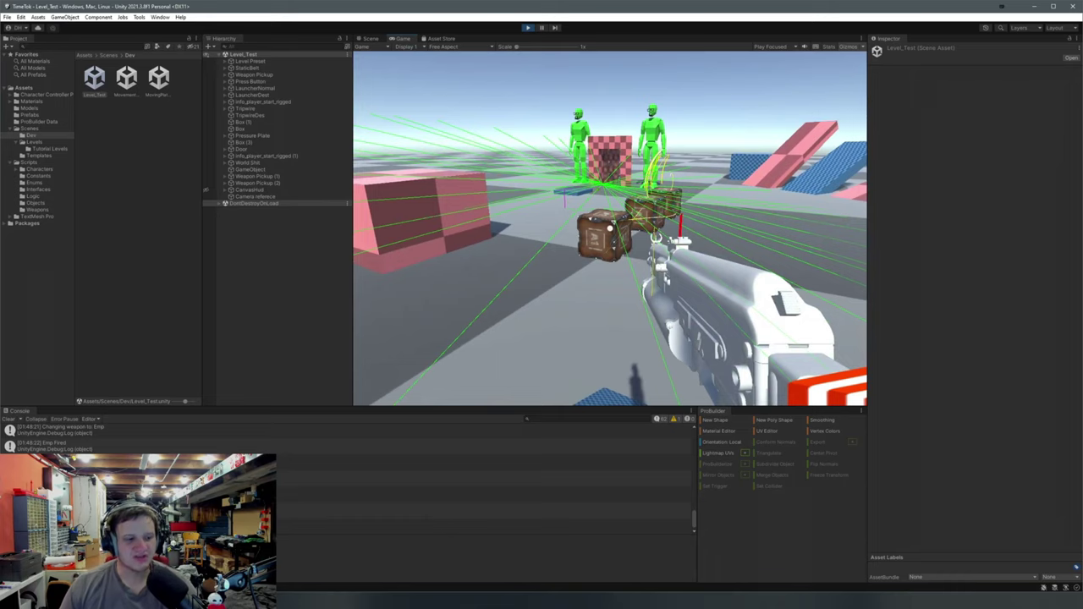
# Cycle through the weapons to the pistol and walk up to the nearest crate
pyautogui.scroll(-9, 610, 228)
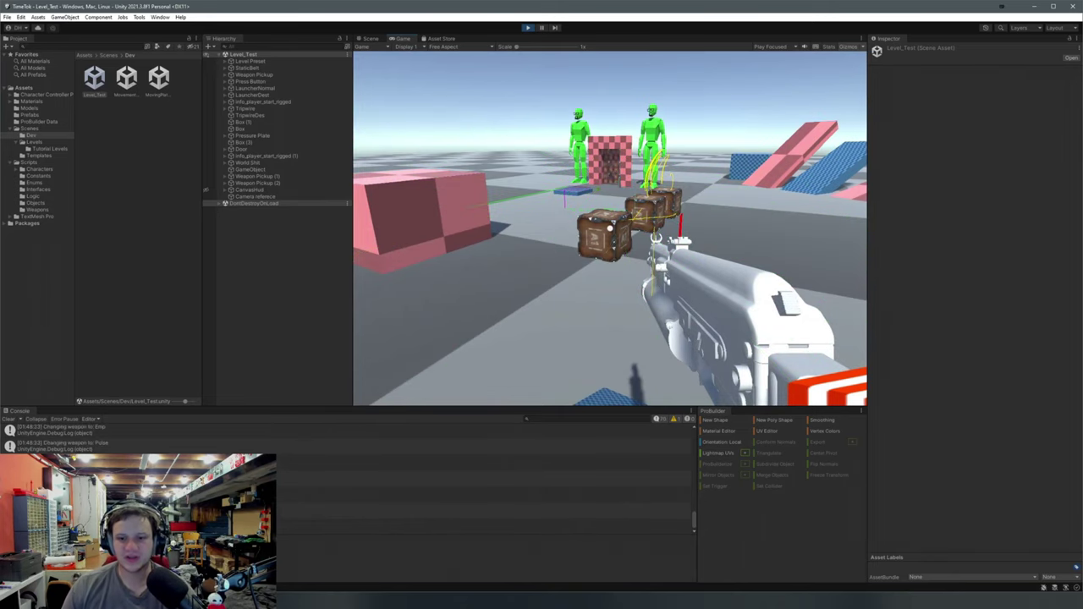
pyautogui.press('w')
pyautogui.press('w')
pyautogui.scroll(-4, 611, 229)
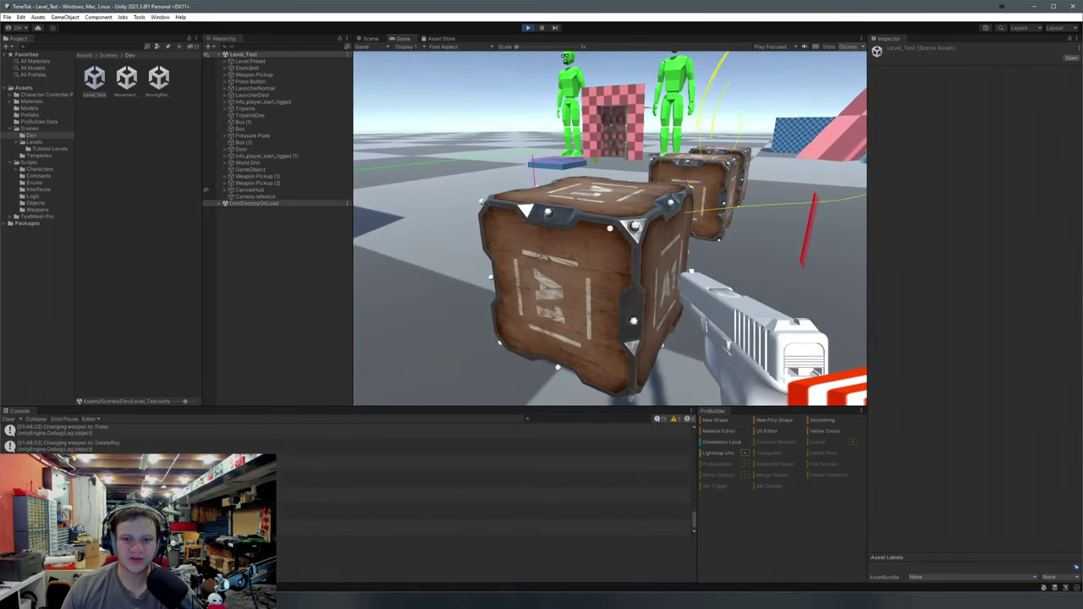
# Repeatedly grab and release the crate with the pistol equipped to test hiding the weapon while carrying
pyautogui.press('e')
pyautogui.press('e')
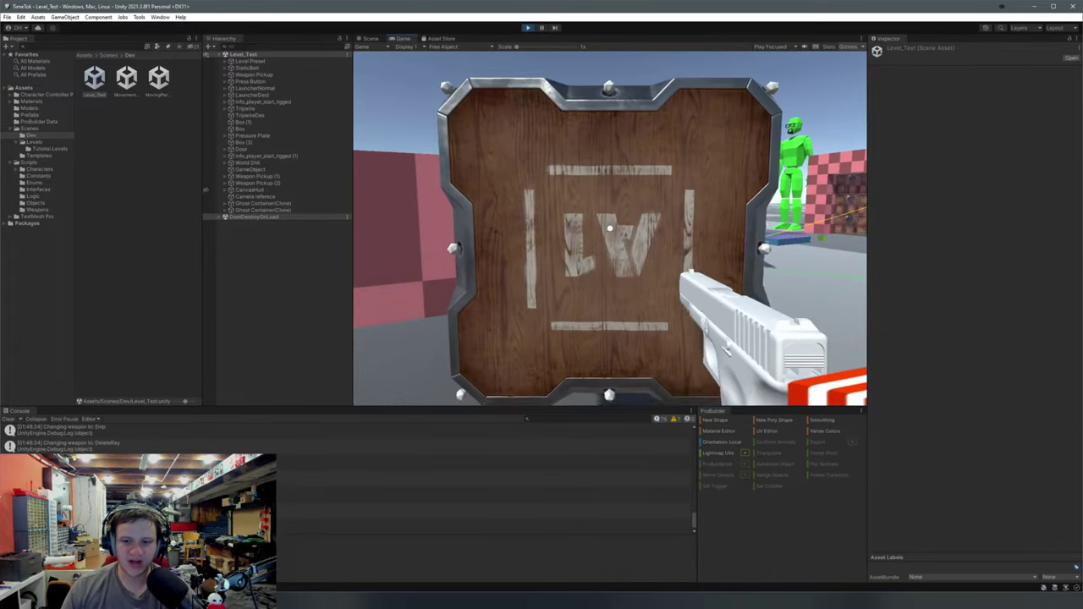
pyautogui.press('e')
pyautogui.press('e')
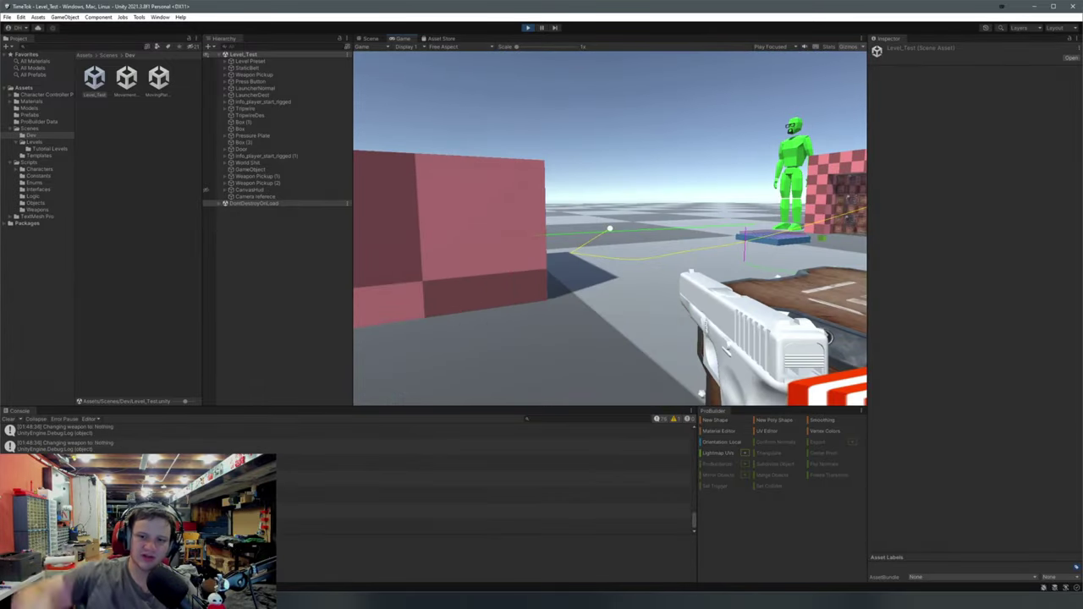
pyautogui.press('e')
pyautogui.press('e')
pyautogui.press('e')
pyautogui.press('e')
pyautogui.press('e')
pyautogui.press('e')
pyautogui.press('e')
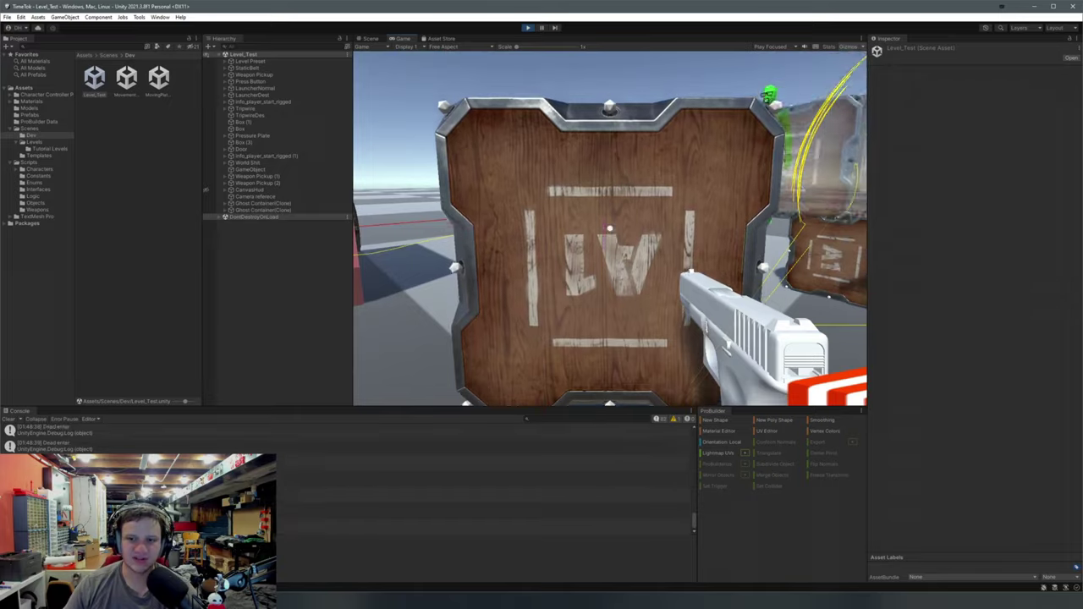
pyautogui.press('e')
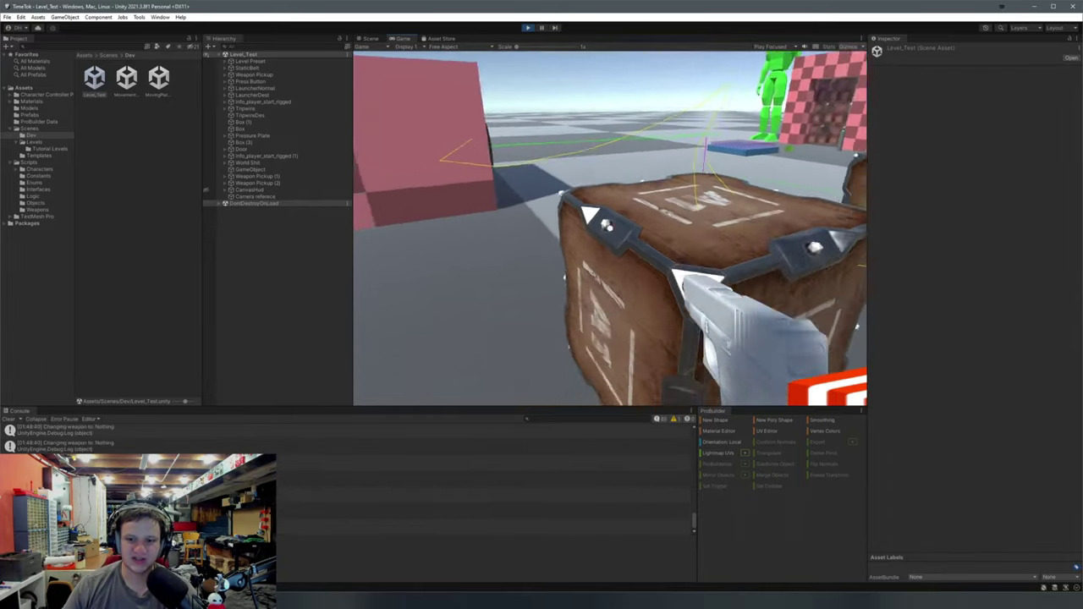
# Jump the player past the crates and walk to the pink checkered doorway between the green figures
pyautogui.press('s')
pyautogui.press('w')
pyautogui.press('space')
pyautogui.press('a')
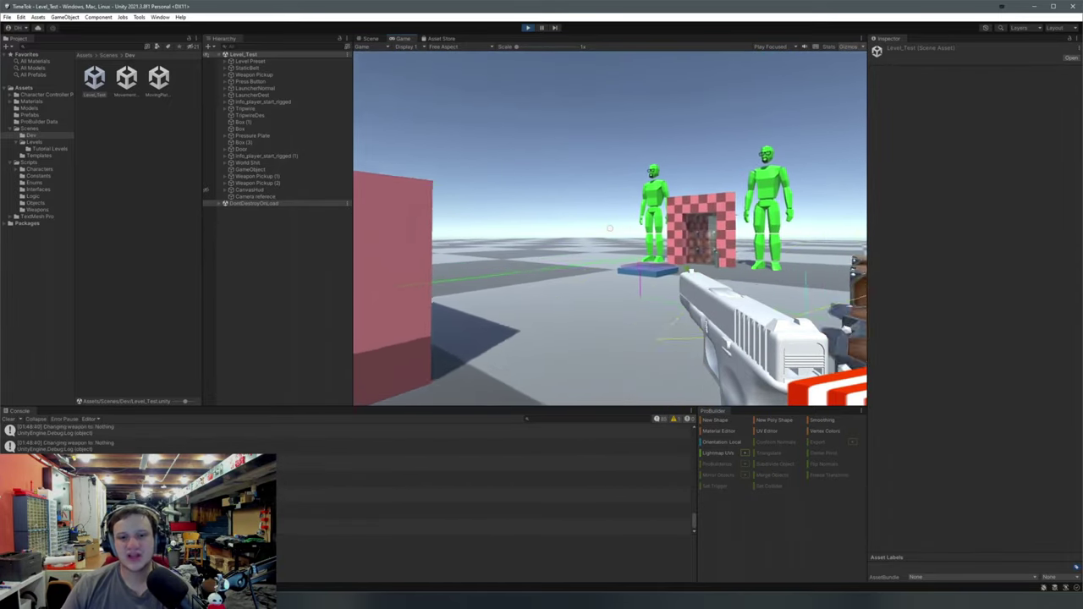
pyautogui.press('w')
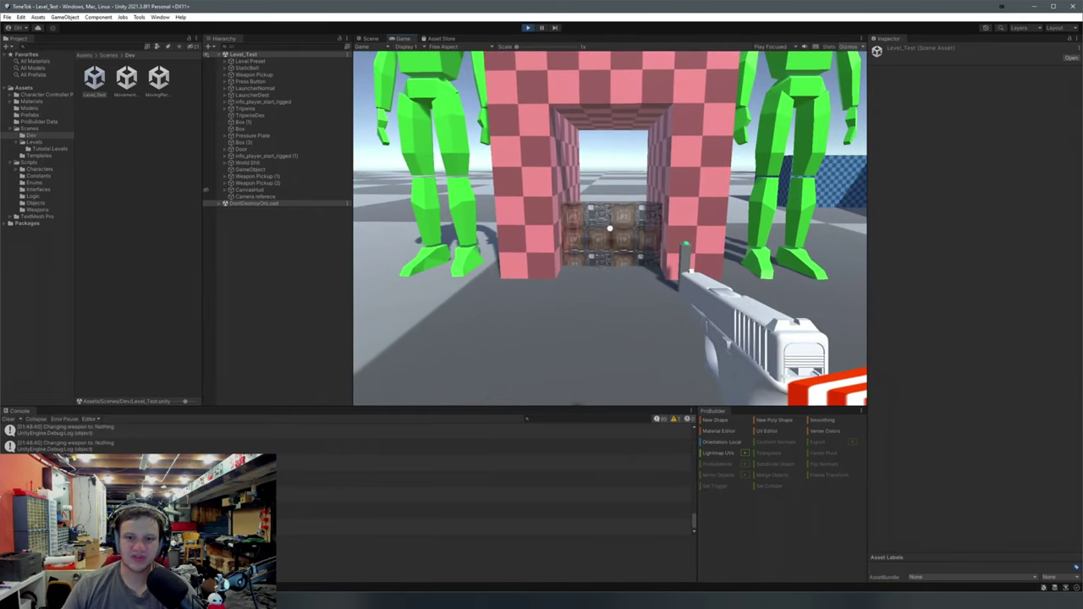
# Step onto and off the pressure plate in front of the doorway to test its trigger
pyautogui.press('s')
pyautogui.press('w')
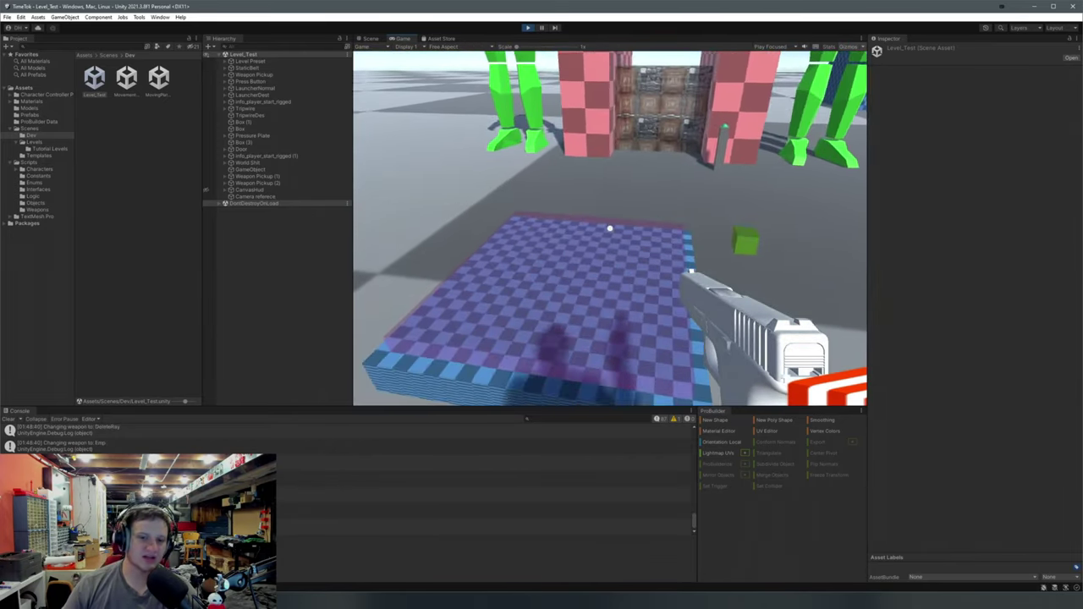
pyautogui.press('s')
pyautogui.press('w')
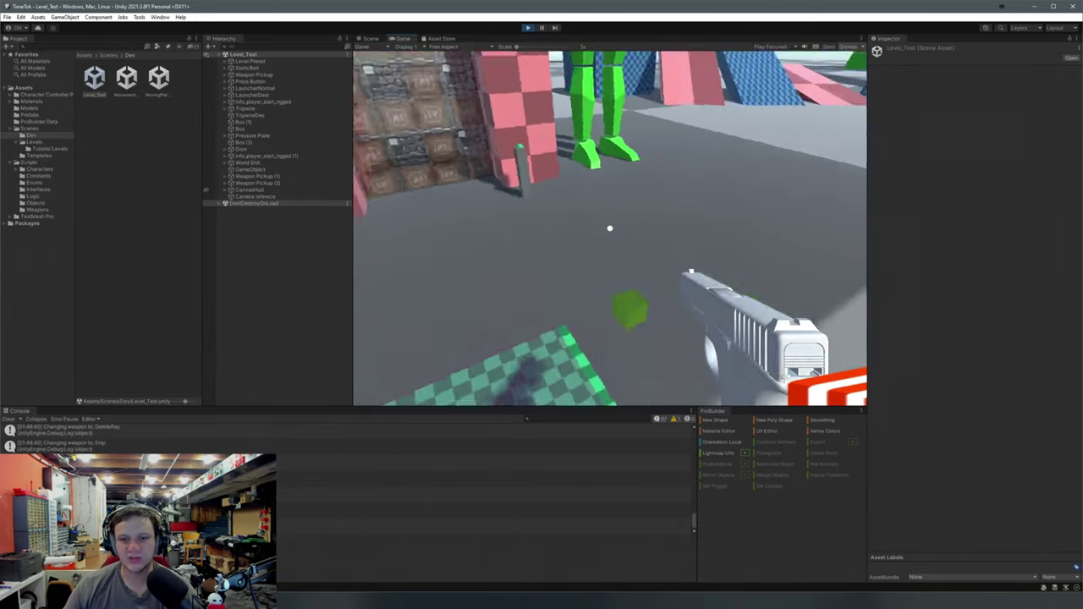
# Walk the player back to the row of crates and stop Play mode
pyautogui.press('w')
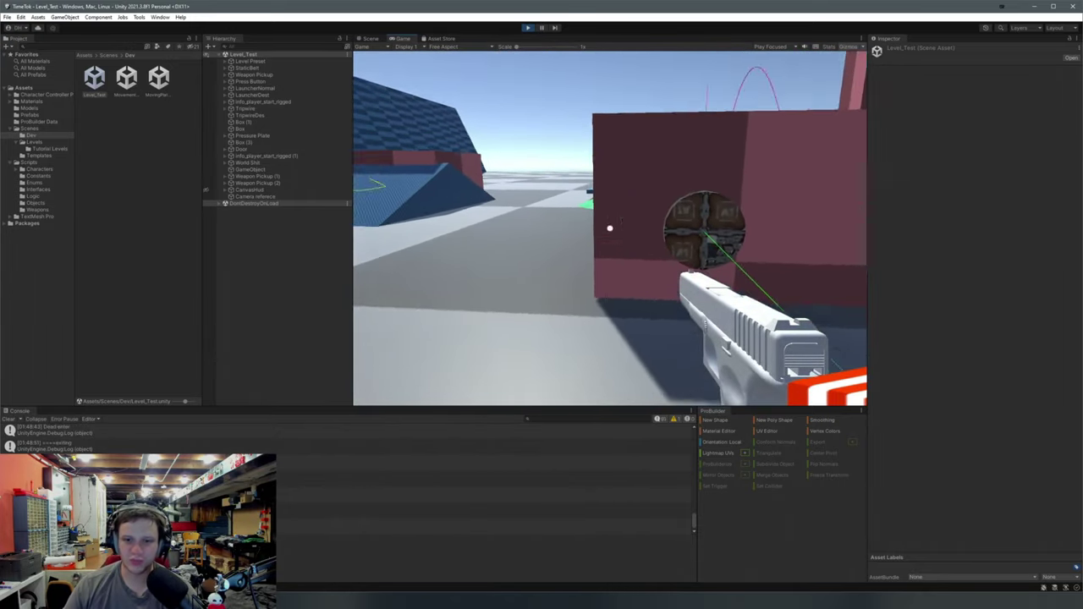
pyautogui.press('d')
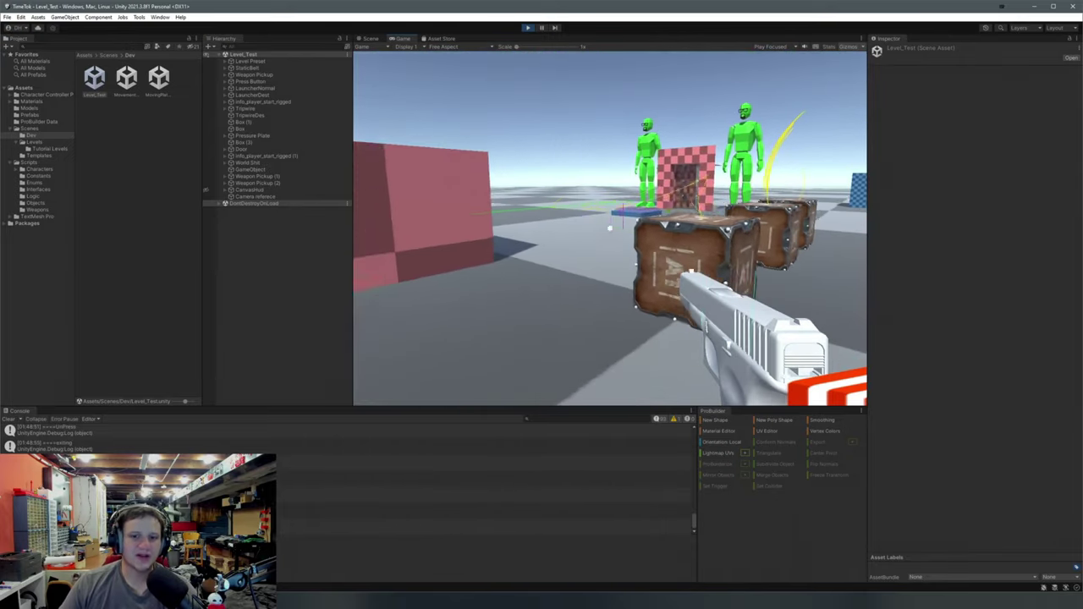
pyautogui.press('s')
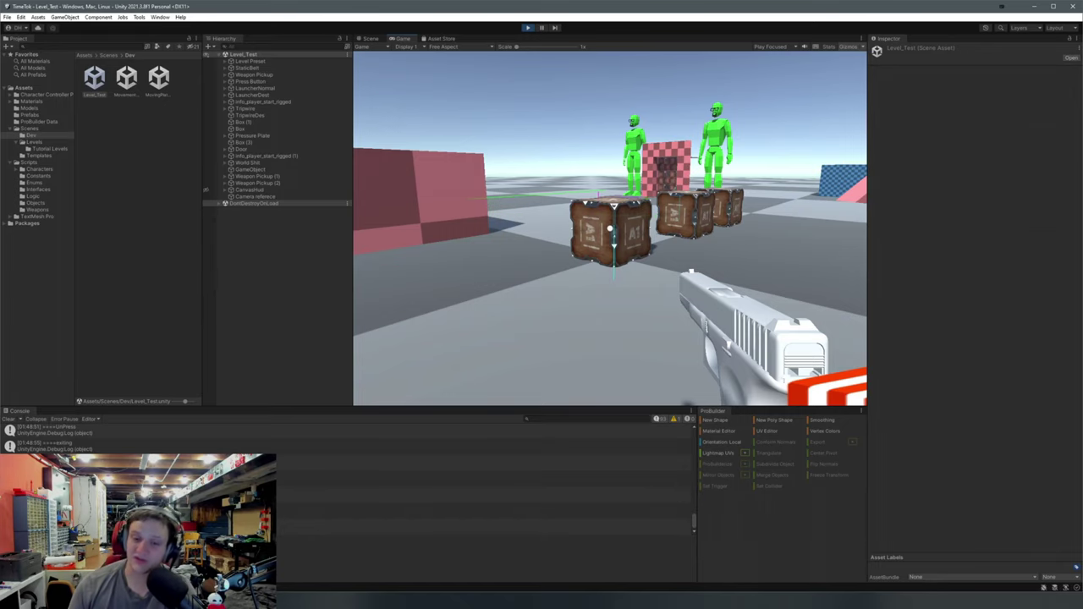
pyautogui.hotkey('ctrl', 'p')
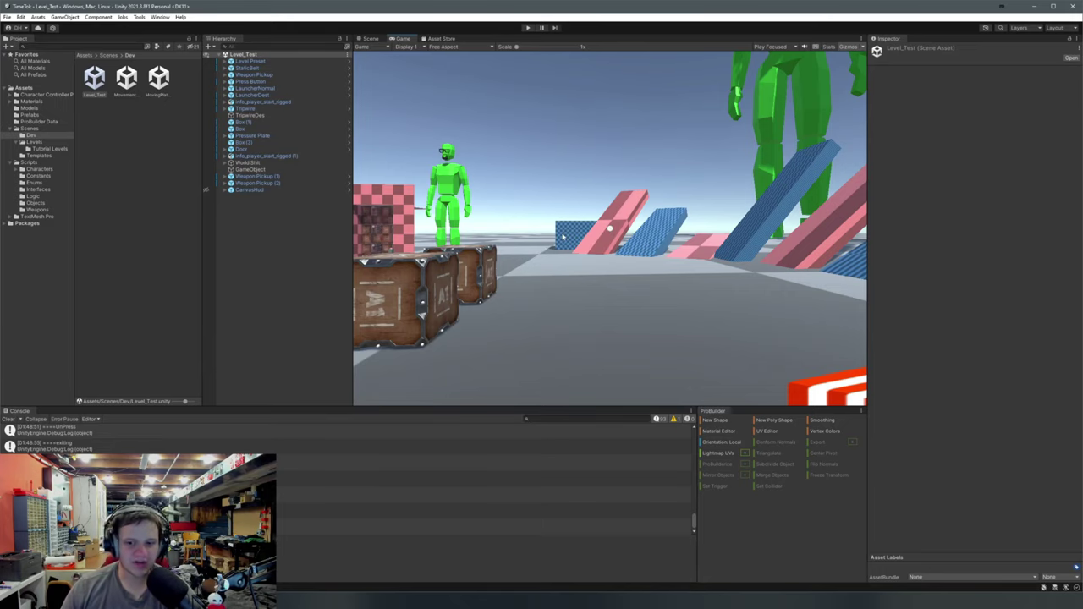
# Switch to Chrome, open the TimeTok Programming board in Trello and look through its Done list
pyautogui.press('super+1')
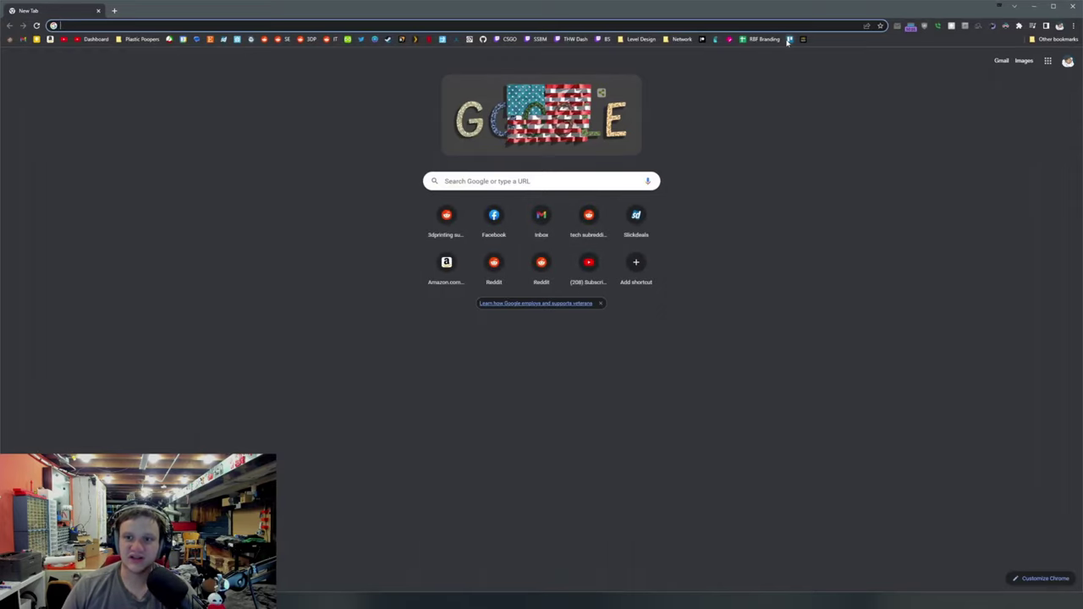
pyautogui.click(789, 39)
pyautogui.click(544, 248)
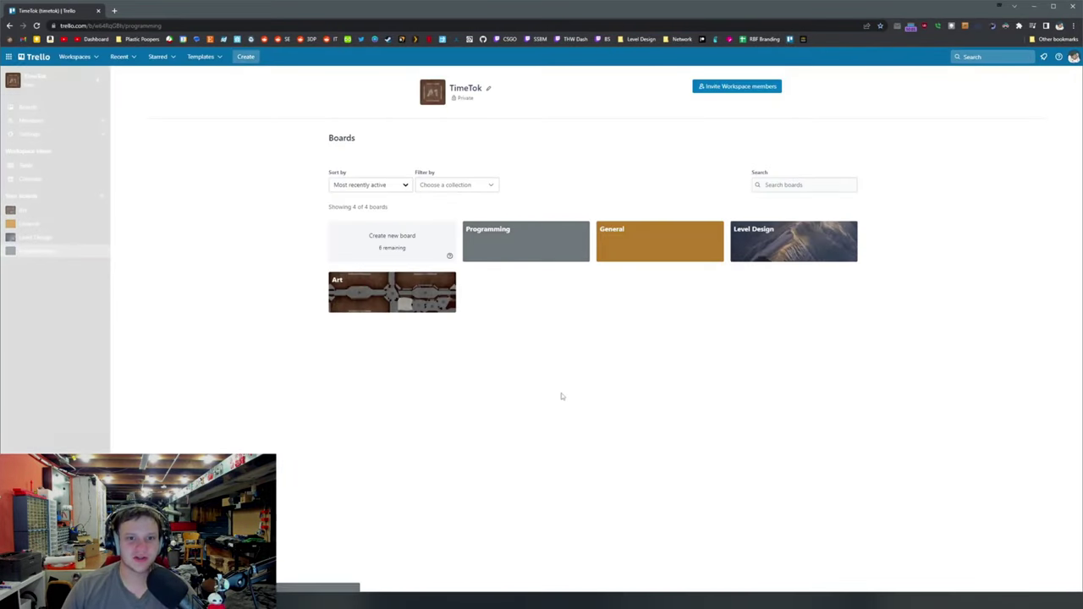
pyautogui.scroll(-20, 663, 285)
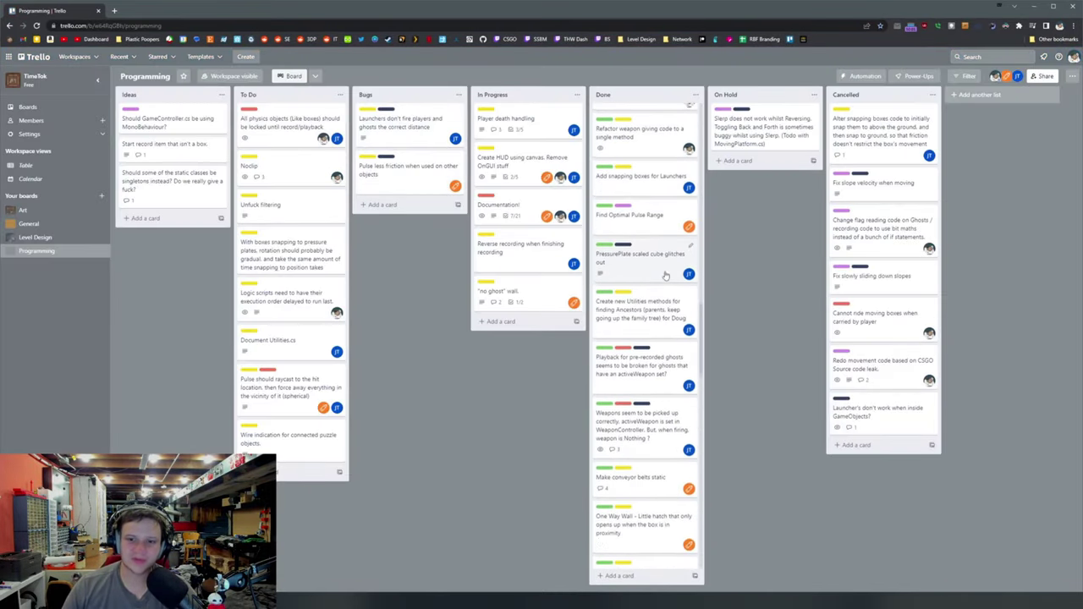
pyautogui.scroll(-10, 662, 276)
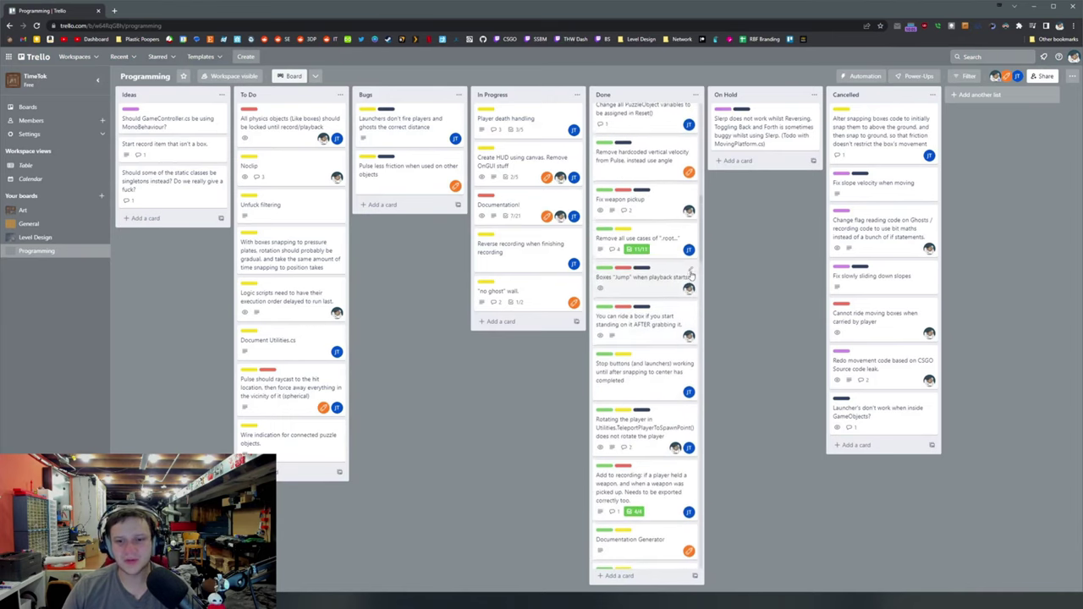
pyautogui.scroll(10, 703, 246)
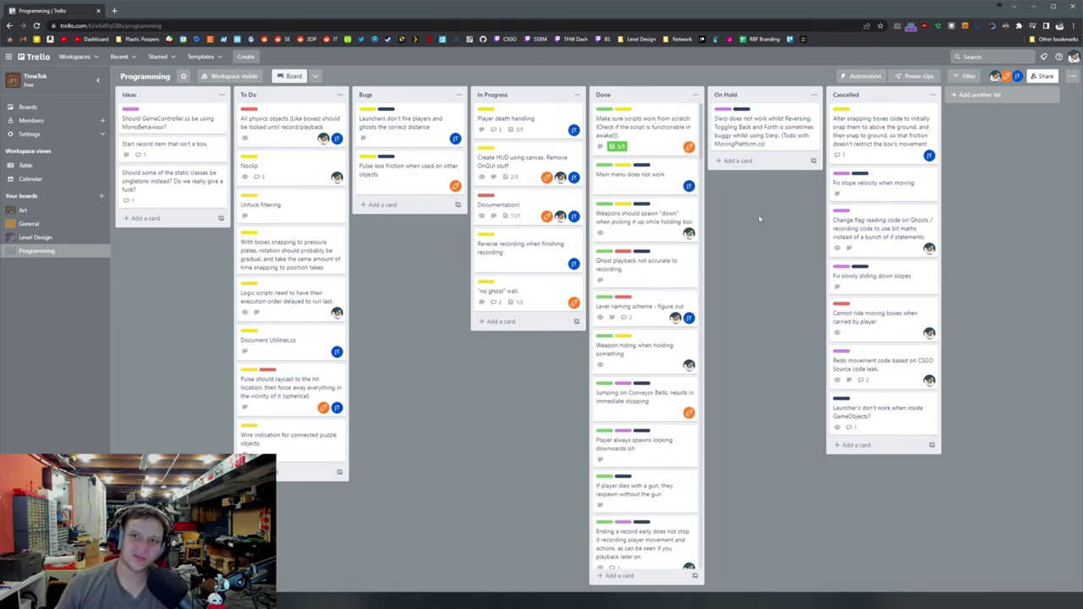
# Open the git.mappack.net dashboard and go to the wiki of the MapPack/TimeTok-Documentation repository
pyautogui.click(790, 39)
pyautogui.scroll(-1, 831, 251)
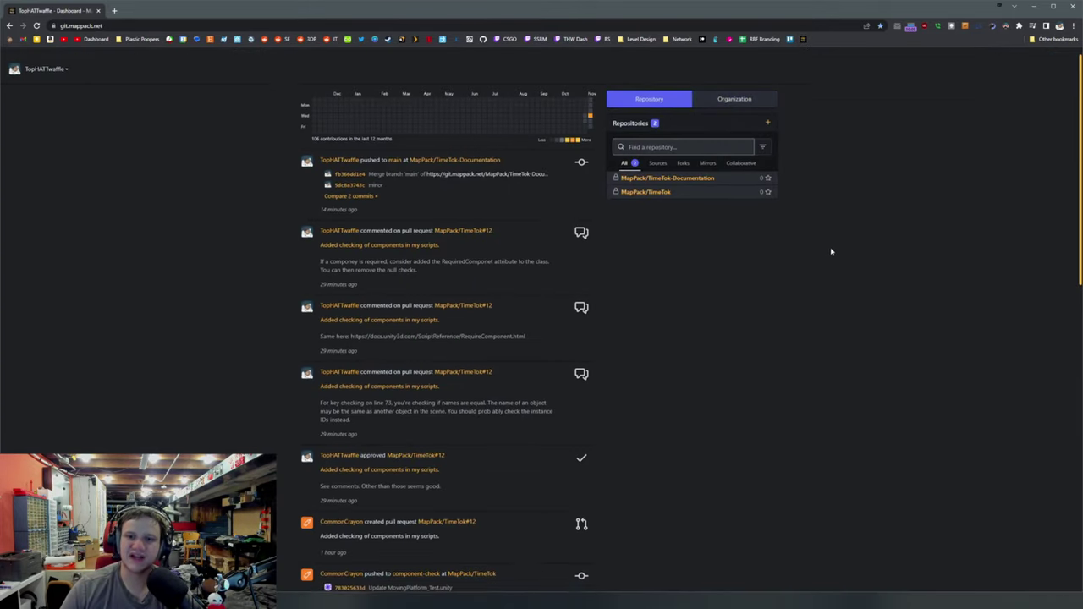
pyautogui.scroll(1, 824, 250)
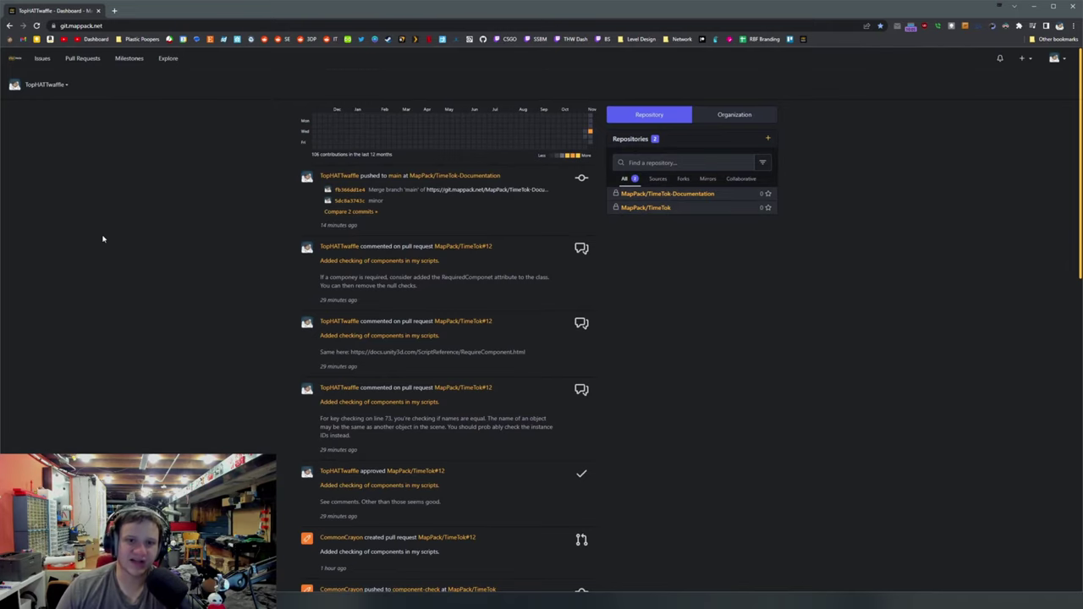
pyautogui.click(448, 179)
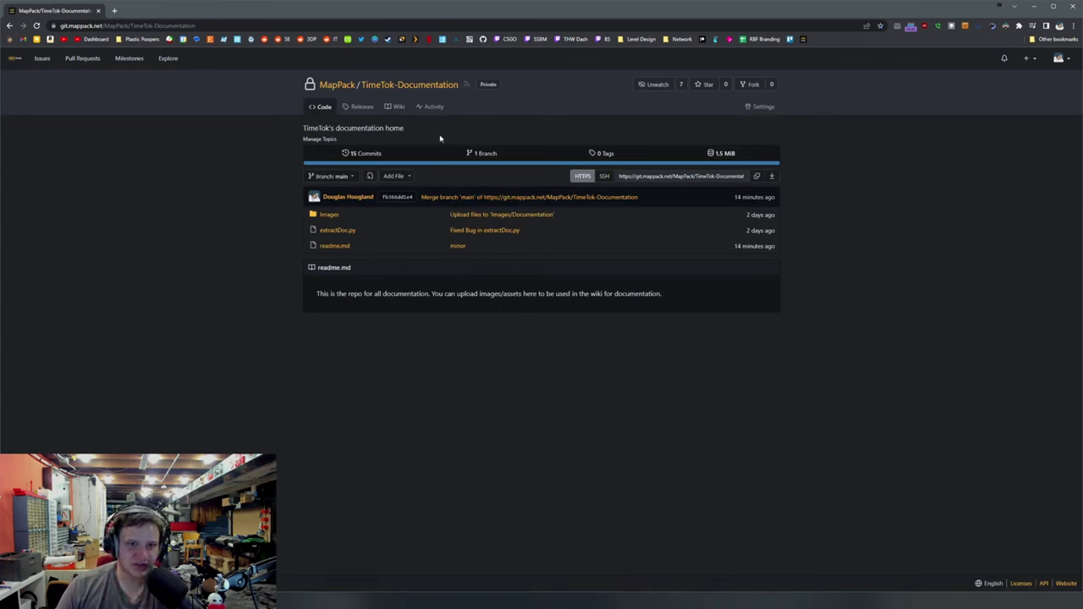
pyautogui.click(395, 107)
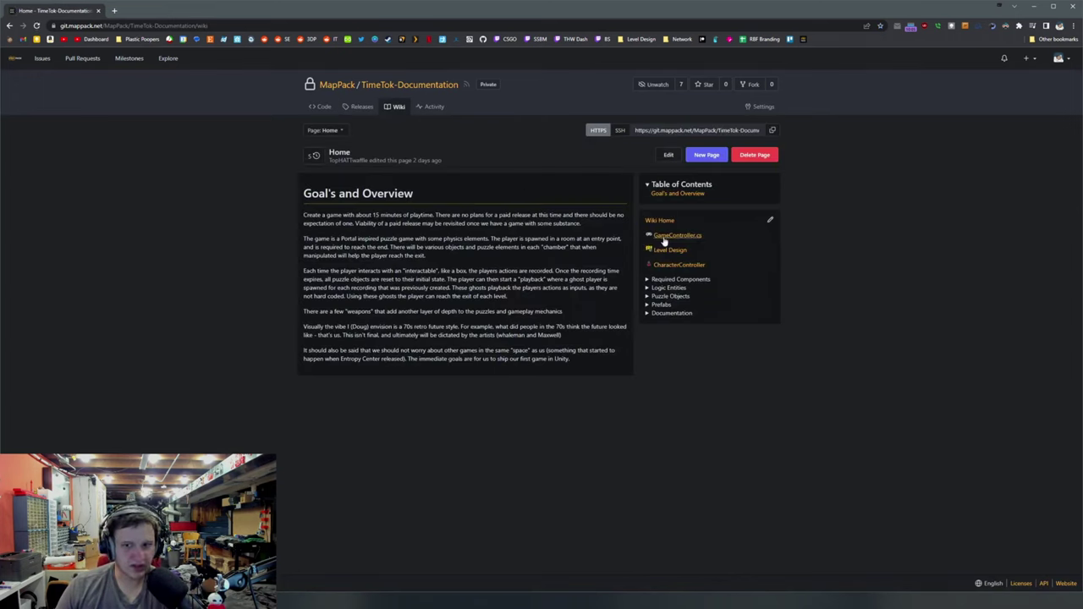
# Expand the Required Components and Logic Entities sections of the wiki sidebar to see their pages, and collapse both again
pyautogui.click(651, 279)
pyautogui.click(666, 308)
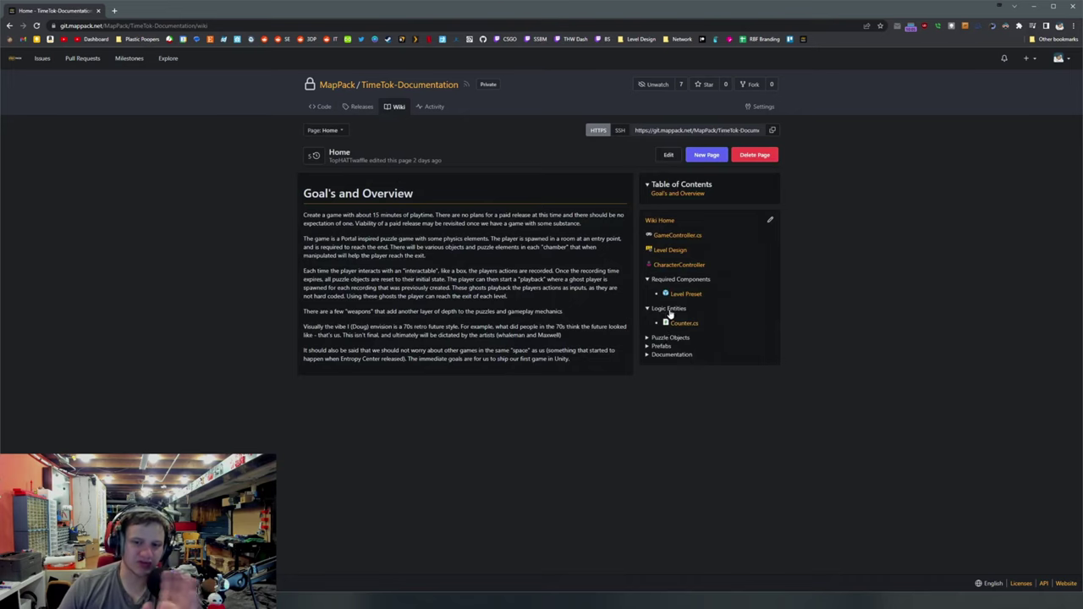
pyautogui.click(669, 308)
pyautogui.click(676, 280)
# Open the Level Design and GameController.cs wiki pages in separate new tabs and look through the Level Design page
pyautogui.middleClick(662, 251)
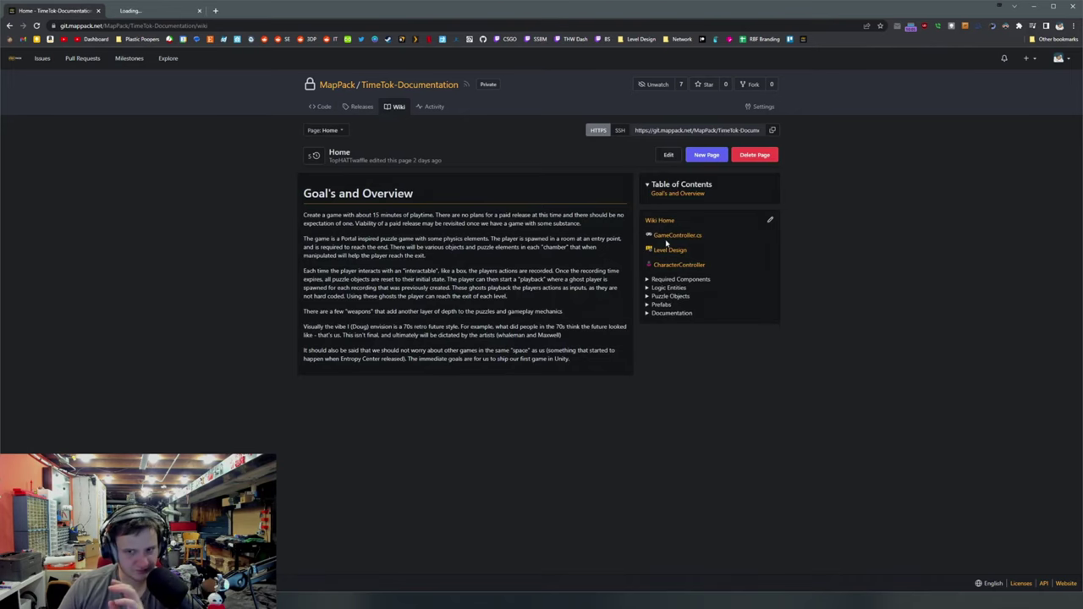
pyautogui.middleClick(675, 236)
pyautogui.click(153, 10)
pyautogui.scroll(-3, 192, 179)
pyautogui.scroll(-3, 191, 180)
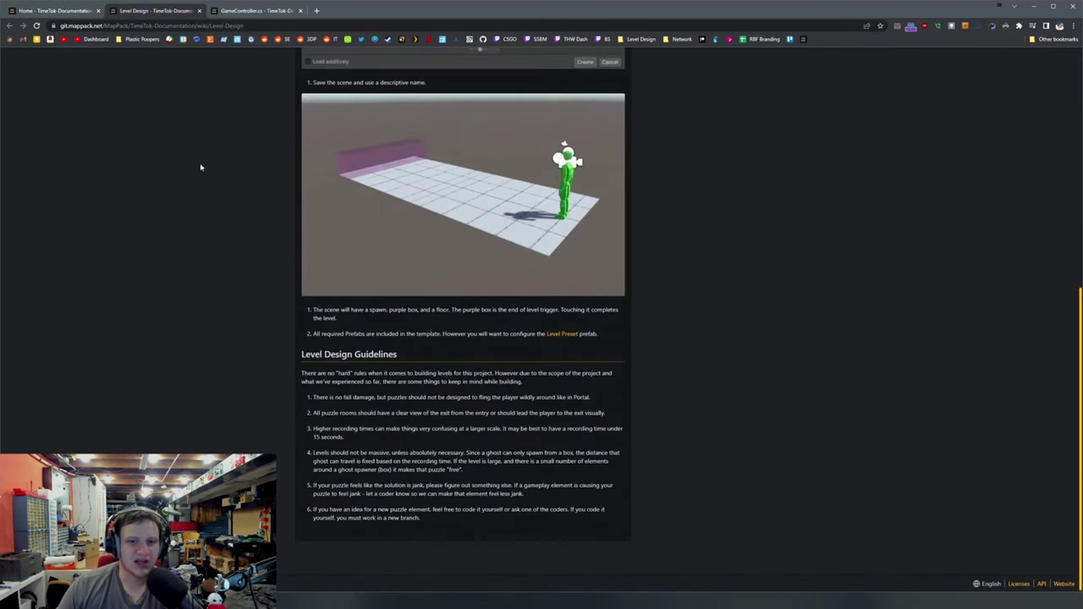
pyautogui.scroll(5, 200, 167)
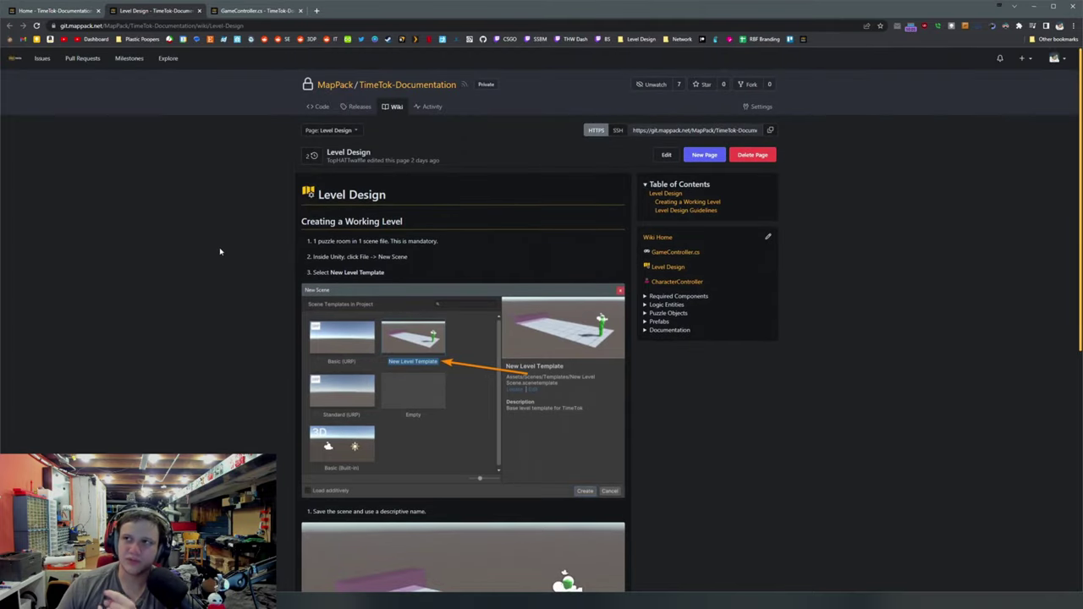
# Look through the members and methods documented on the GameController.cs wiki page and close its tab
pyautogui.hotkey('ctrl', 'Tab')
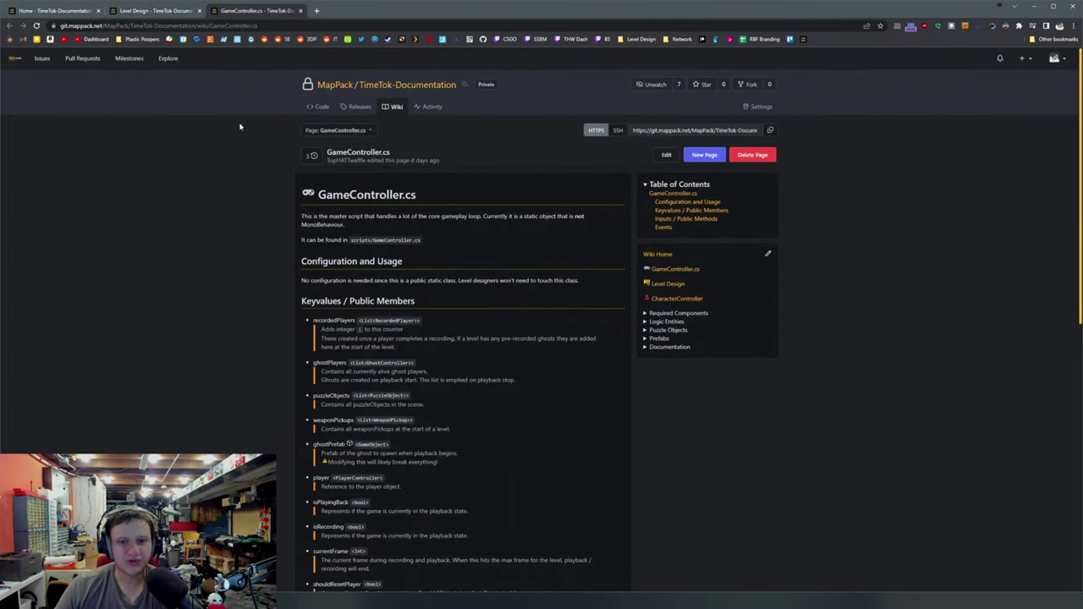
pyautogui.scroll(-3, 246, 179)
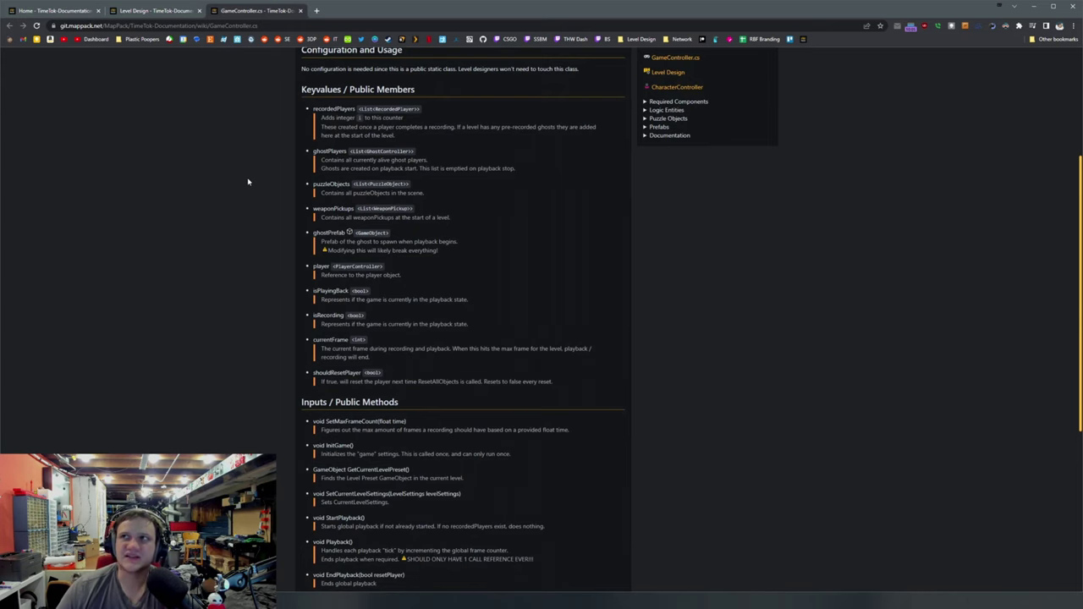
pyautogui.middleClick(259, 18)
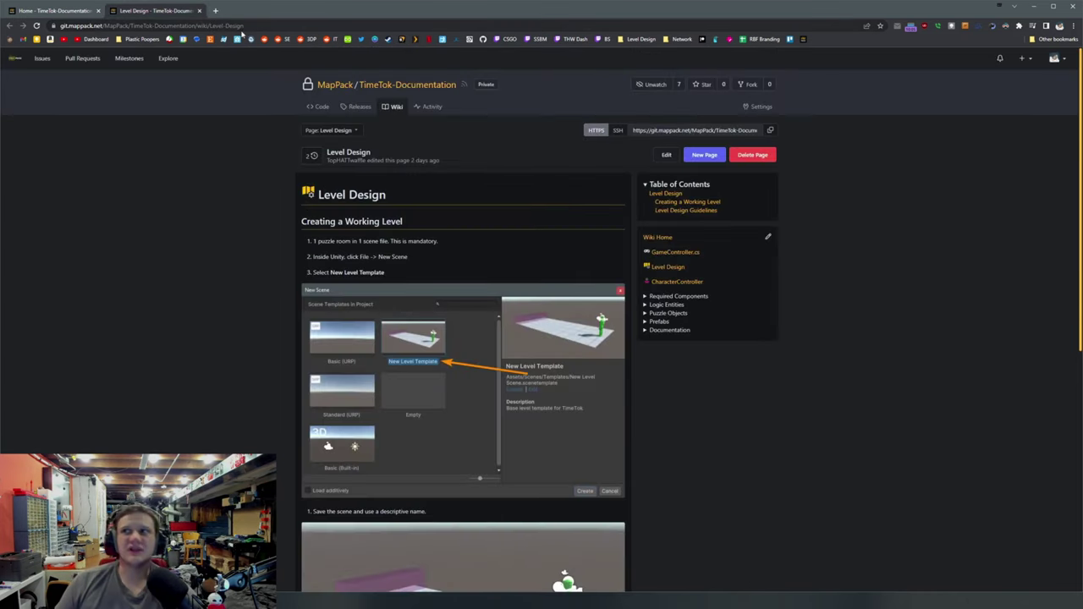